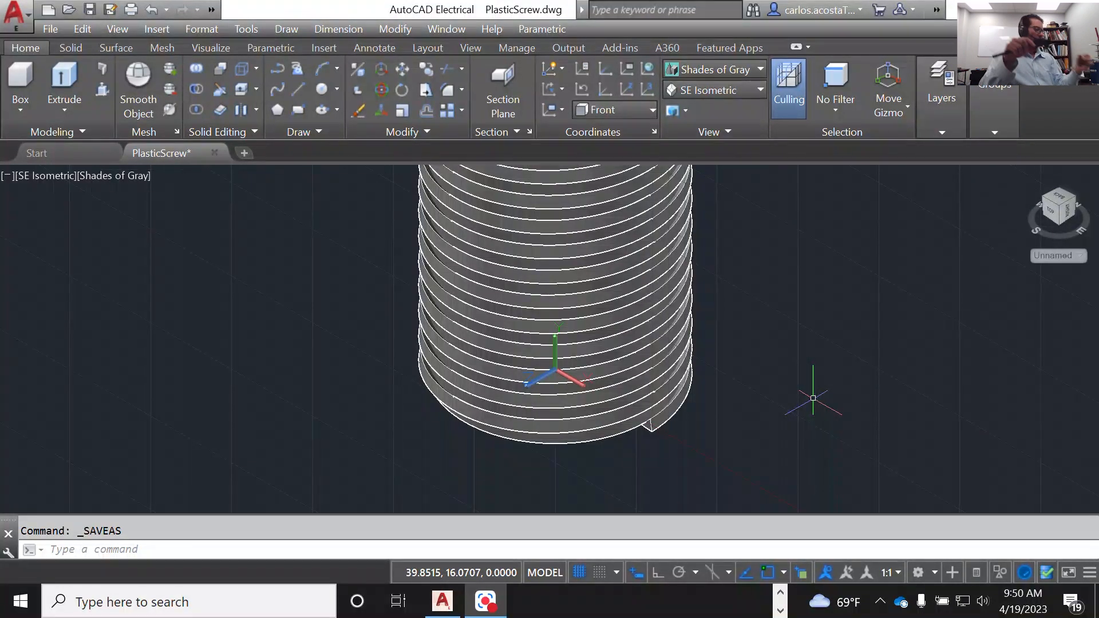
# Step: Examine the threaded cylinder from the front, top and left, looking closely at the thread where it runs off the cylinder's end
pyautogui.click(1052, 213)
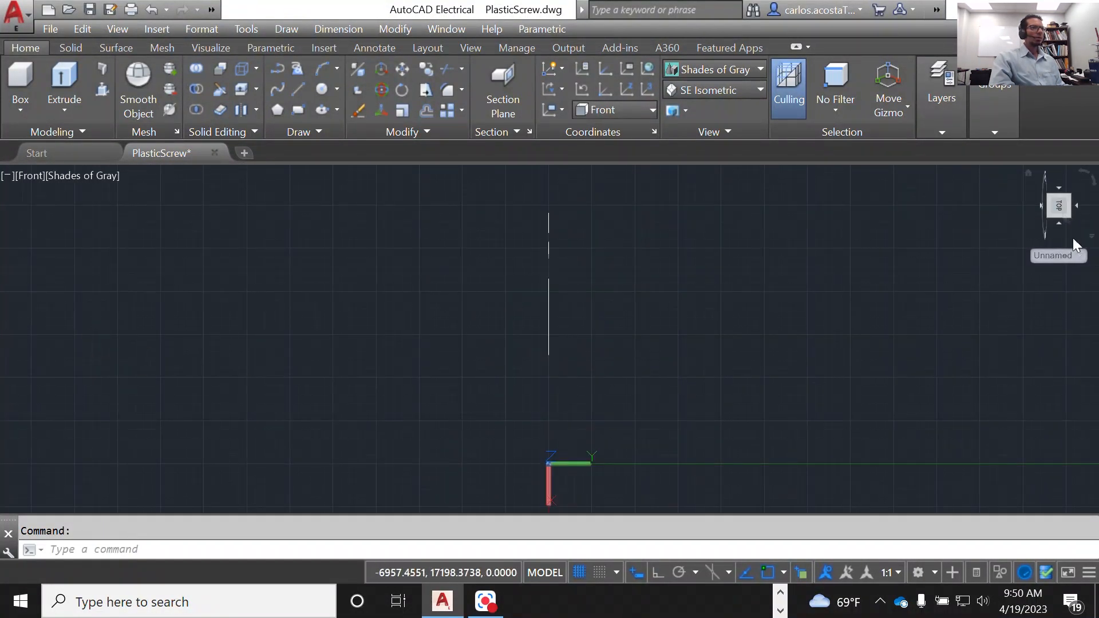
pyautogui.click(719, 90)
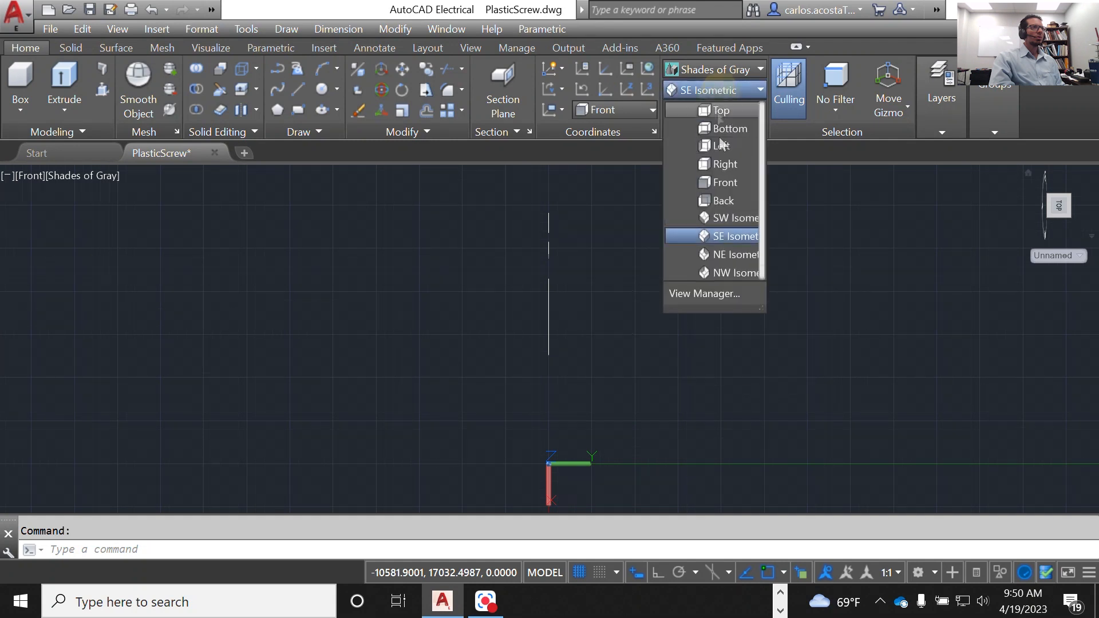
pyautogui.click(725, 236)
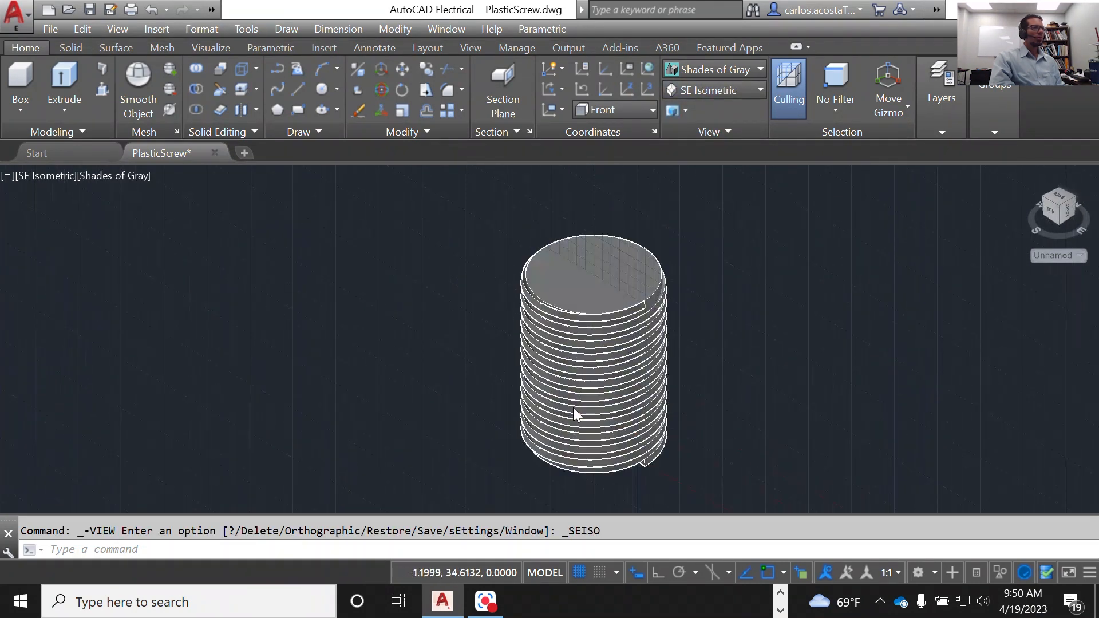
pyautogui.click(1060, 213)
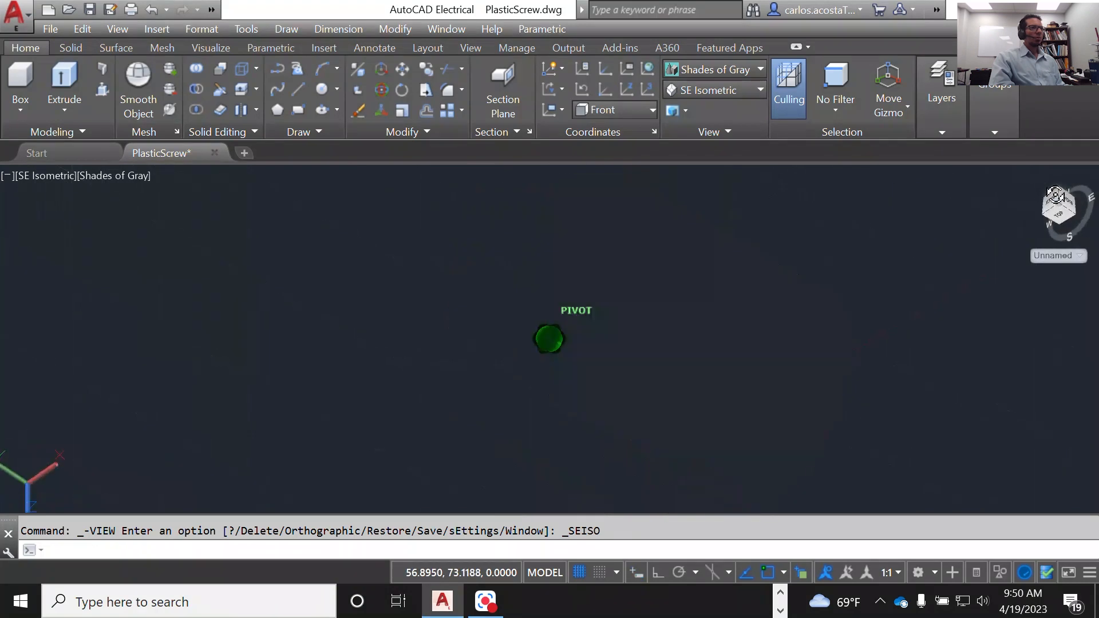
pyautogui.click(1062, 215)
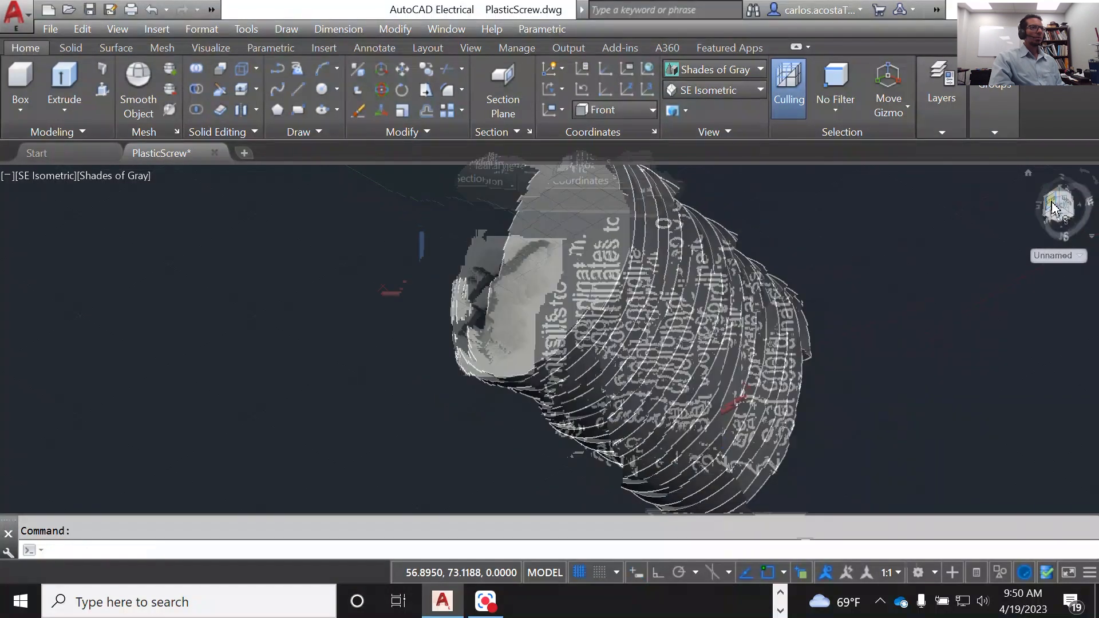
pyautogui.scroll(-4, 566, 349)
pyautogui.scroll(18, 491, 306)
pyautogui.scroll(10, 504, 324)
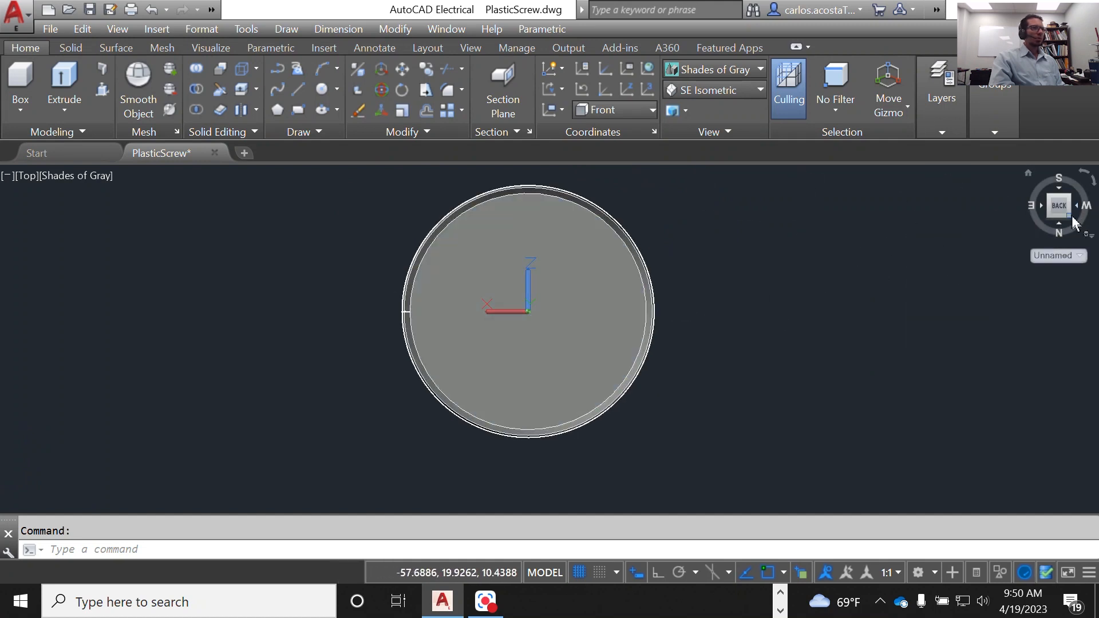
pyautogui.moveTo(1073, 224)
pyautogui.mouseDown()
pyautogui.moveTo(1033, 203)
pyautogui.moveTo(967, 204)
pyautogui.moveTo(1070, 213)
pyautogui.mouseUp()
pyautogui.click(1068, 211)
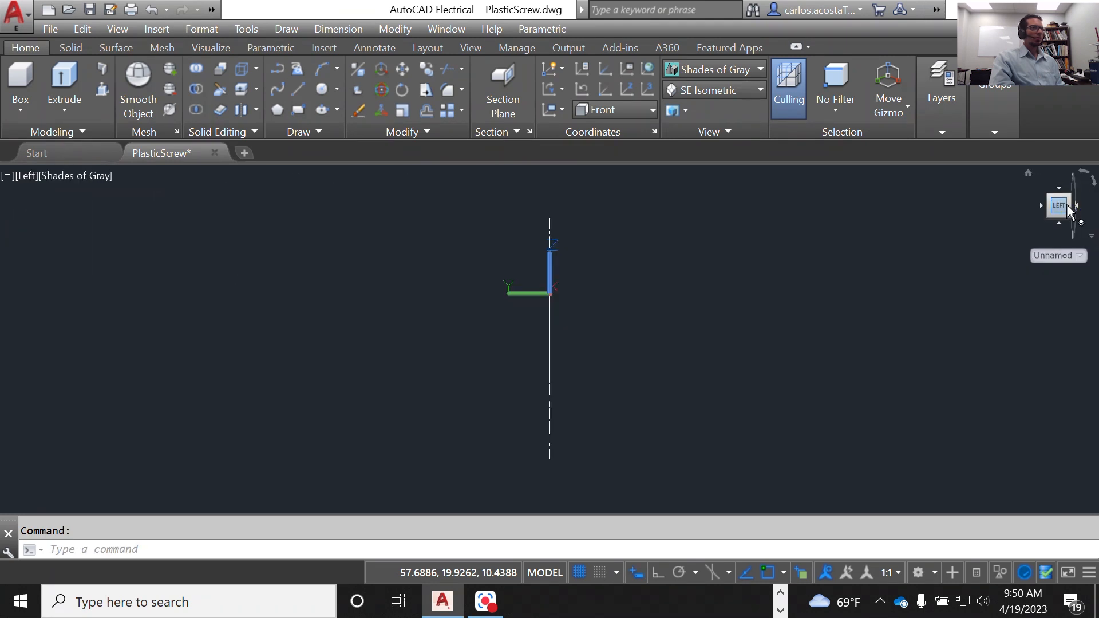
pyautogui.scroll(5, 613, 309)
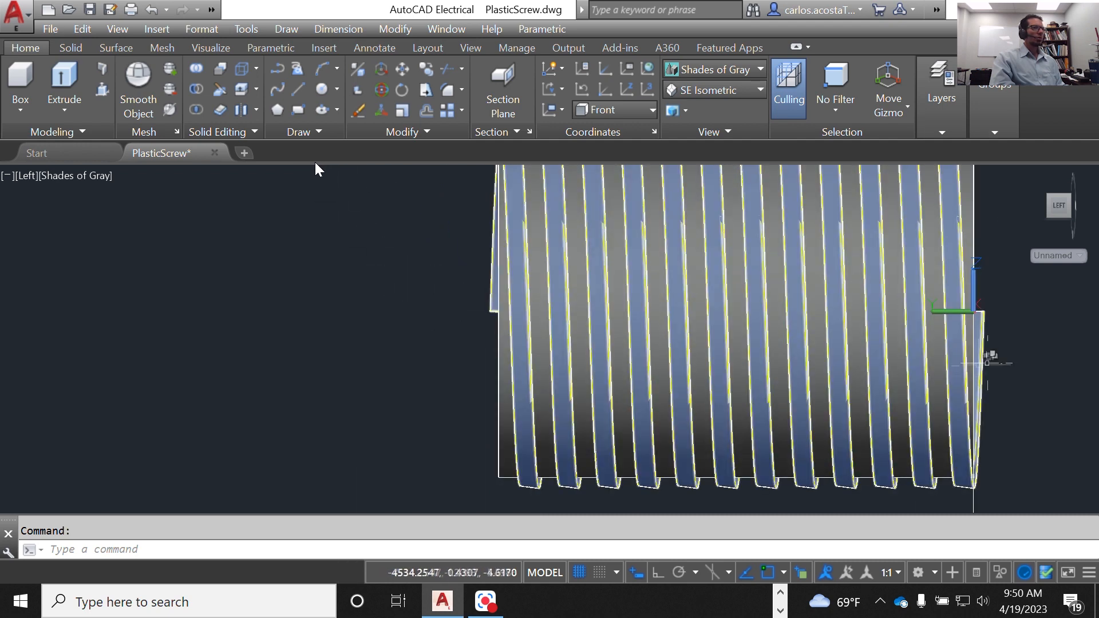
pyautogui.scroll(3, 985, 362)
pyautogui.scroll(-2, 973, 344)
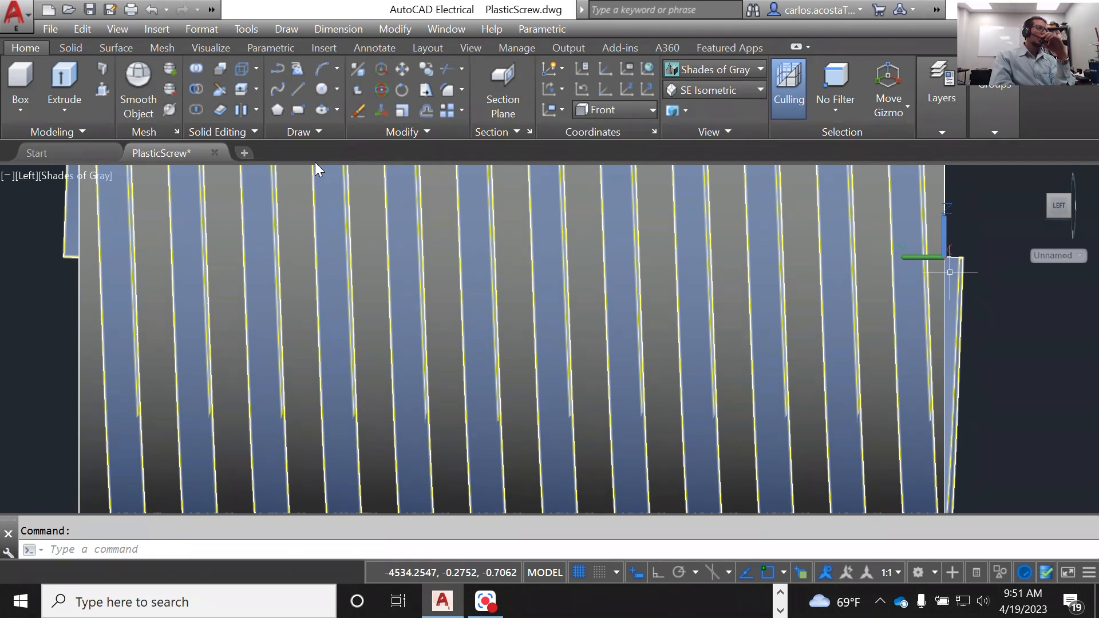
pyautogui.scroll(-2, 954, 272)
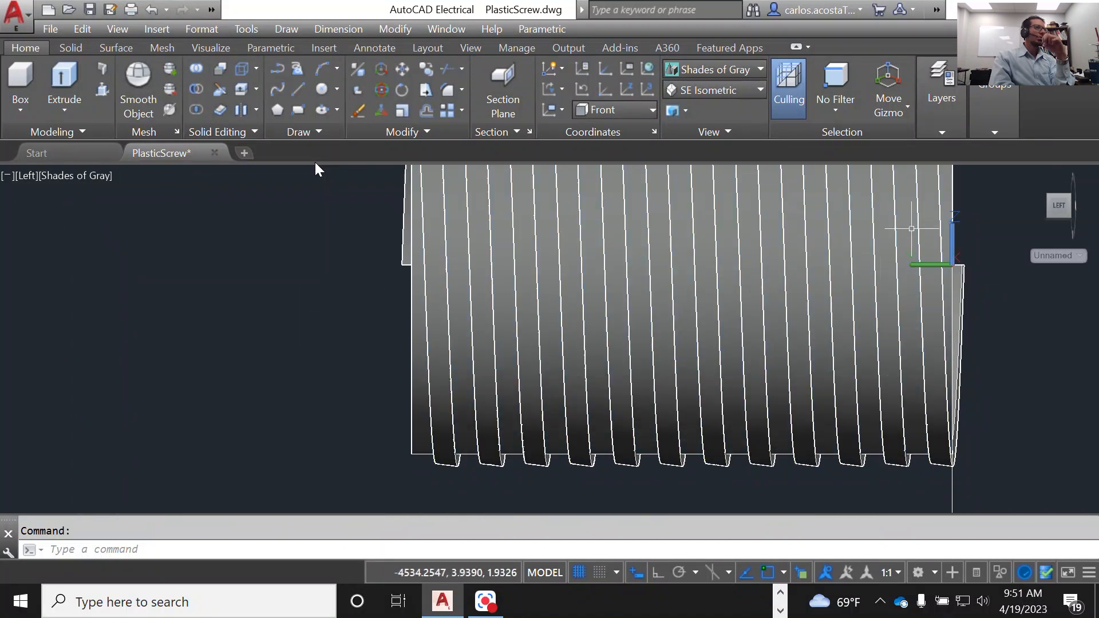
# Step: Return to the SE Isometric view of the threaded cylinder and set the coordinate system to World
pyautogui.click(721, 90)
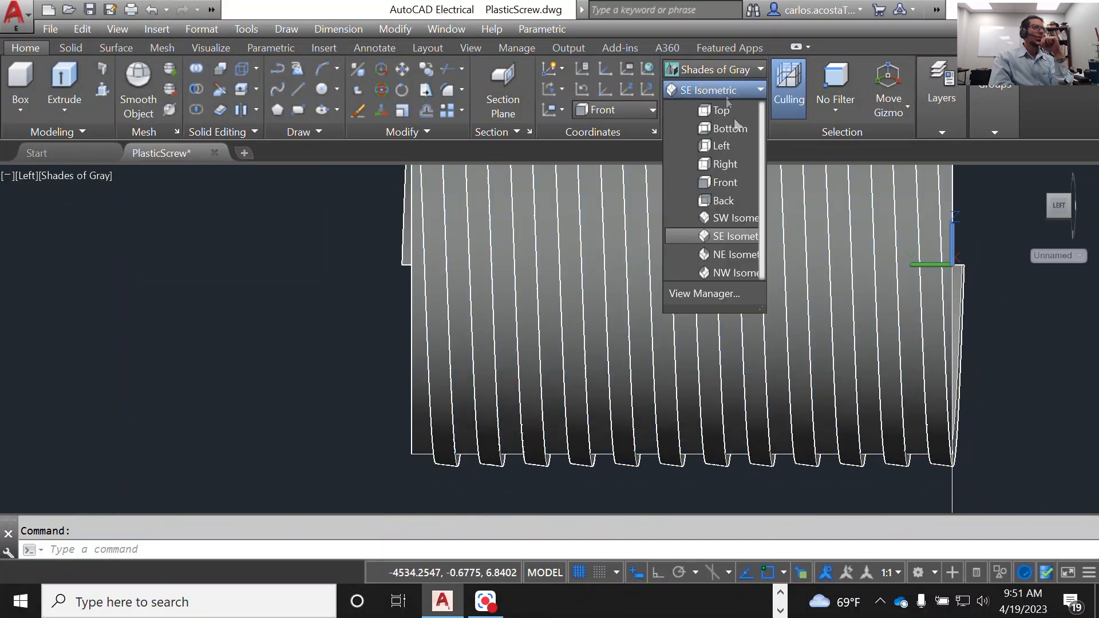
pyautogui.click(743, 235)
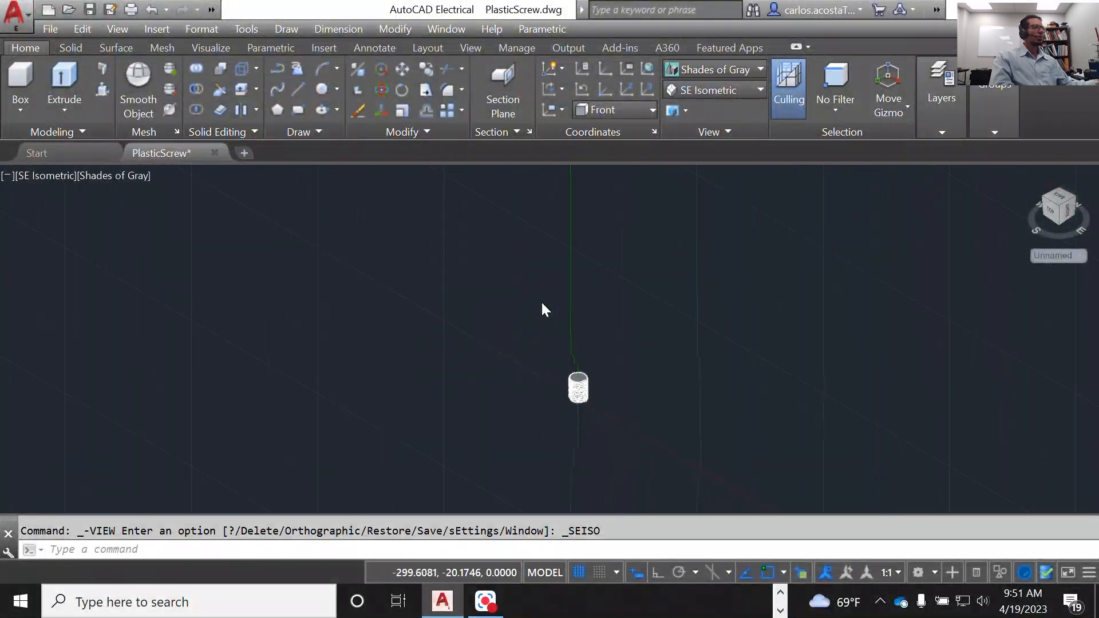
pyautogui.scroll(3, 629, 389)
pyautogui.scroll(-2, 796, 410)
pyautogui.scroll(6, 808, 452)
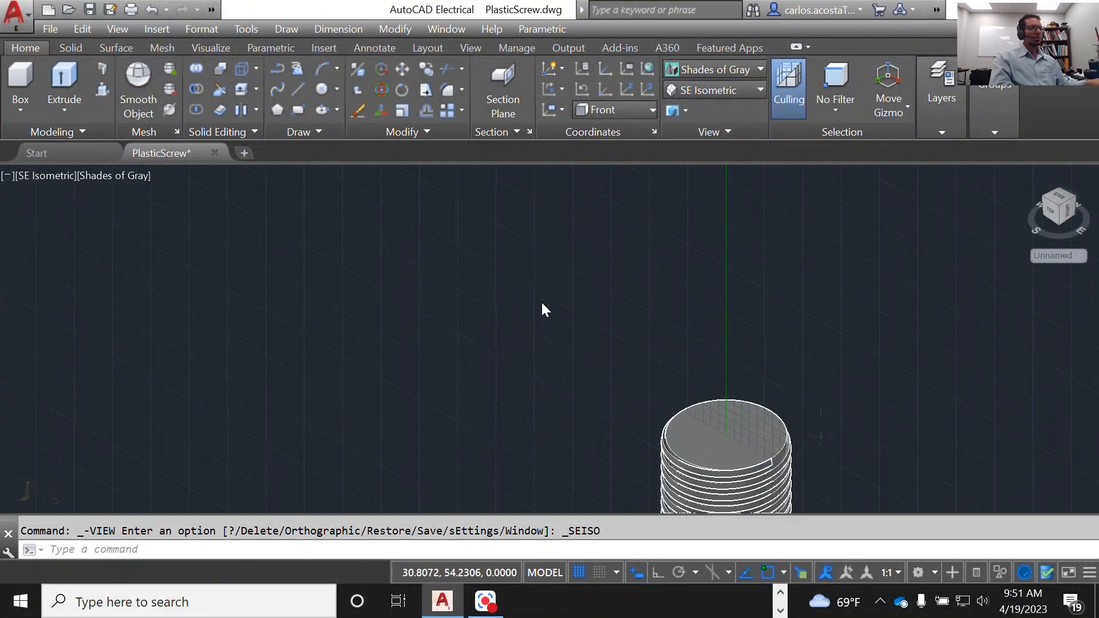
pyautogui.scroll(3, 416, 399)
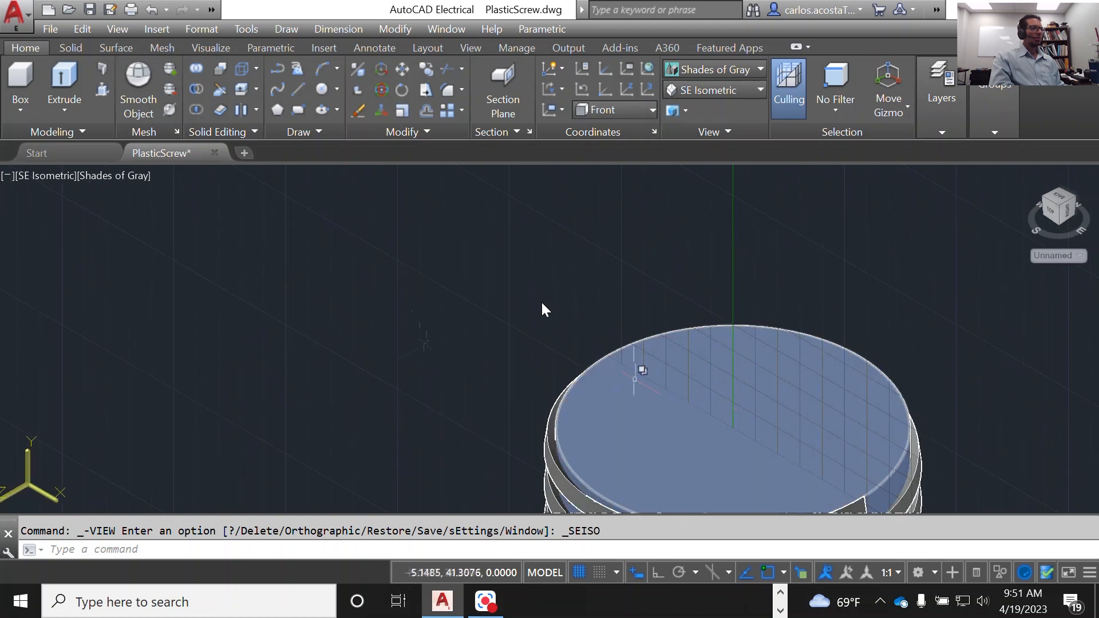
pyautogui.scroll(-4, 382, 337)
pyautogui.scroll(-2, 382, 337)
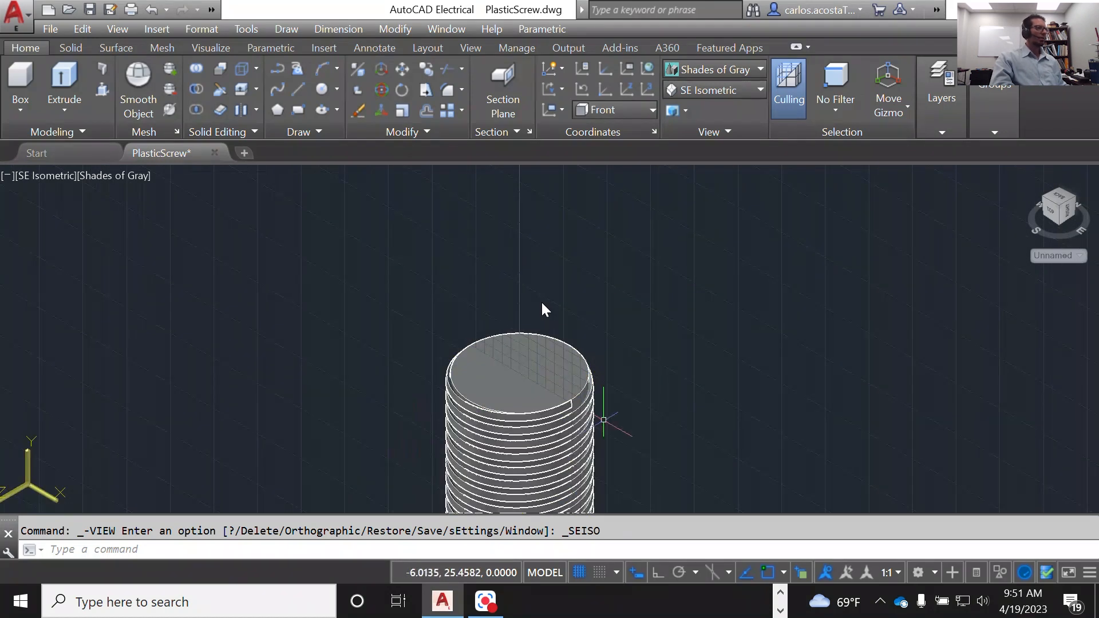
pyautogui.scroll(3, 647, 406)
pyautogui.scroll(-2, 647, 406)
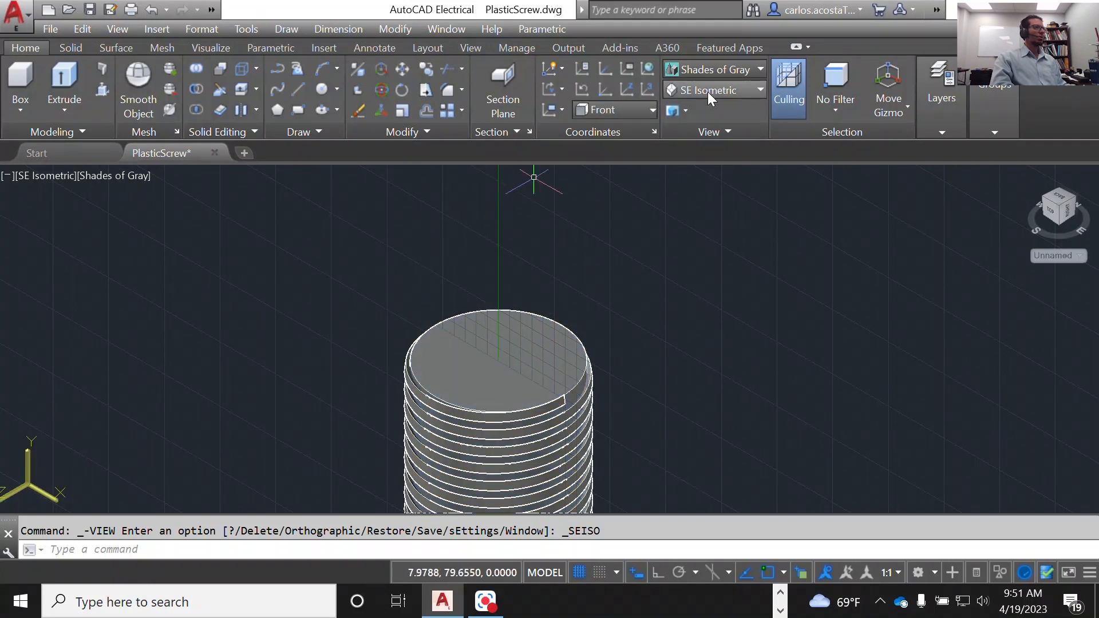
pyautogui.click(606, 108)
pyautogui.click(615, 125)
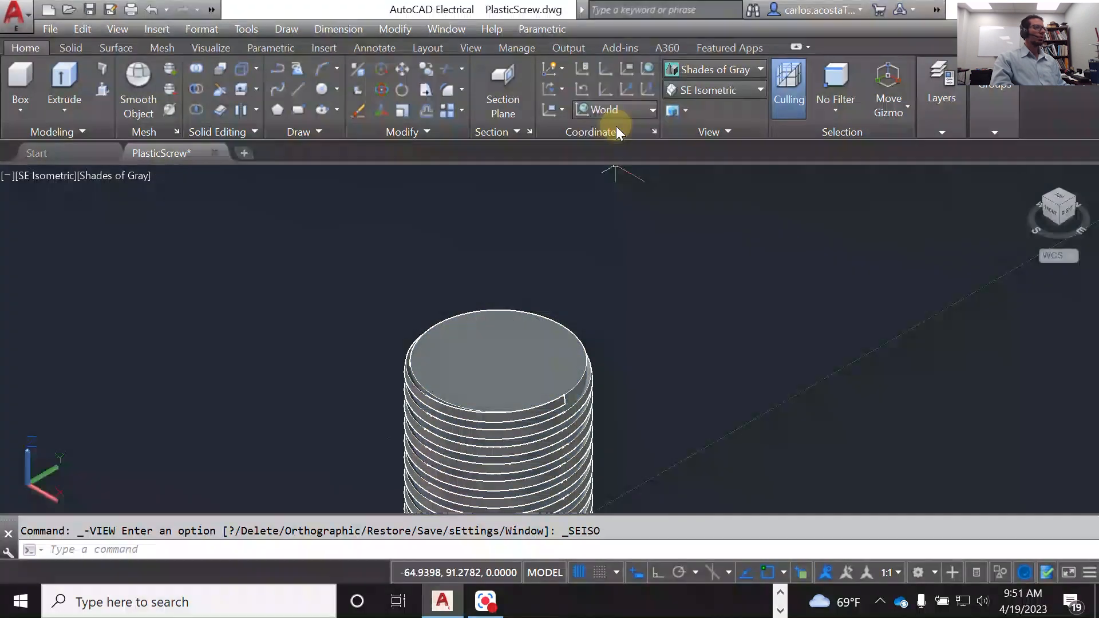
# Step: Move the UCS origin to the centre of the cylinder's top face, keeping the XY plane parallel to that face
pyautogui.scroll(-4, 602, 296)
pyautogui.scroll(5, 567, 355)
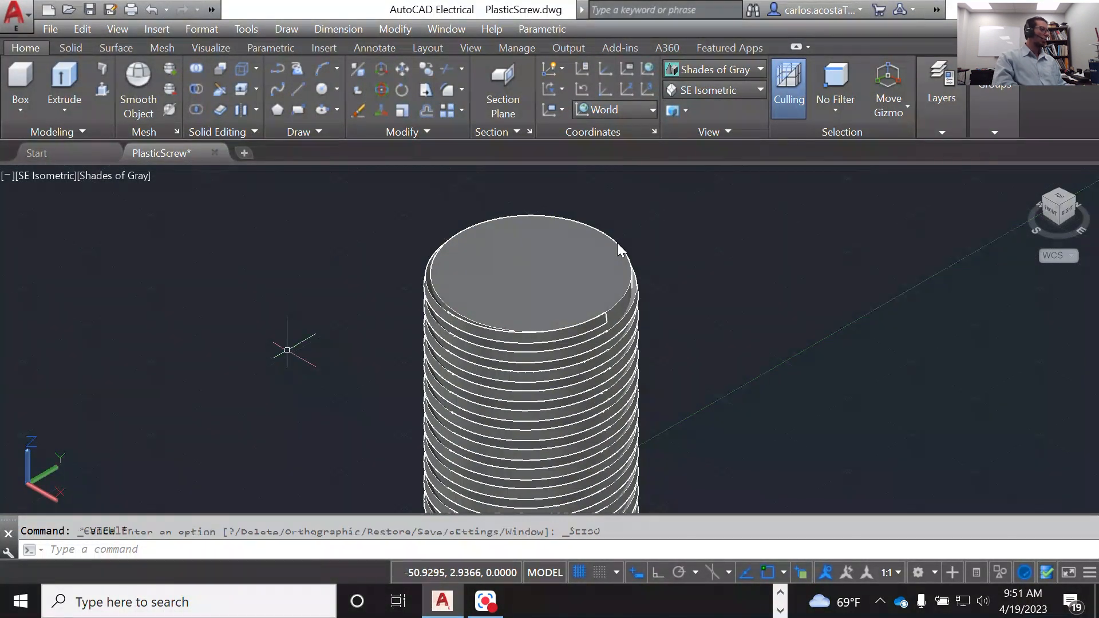
pyautogui.press('Escape')
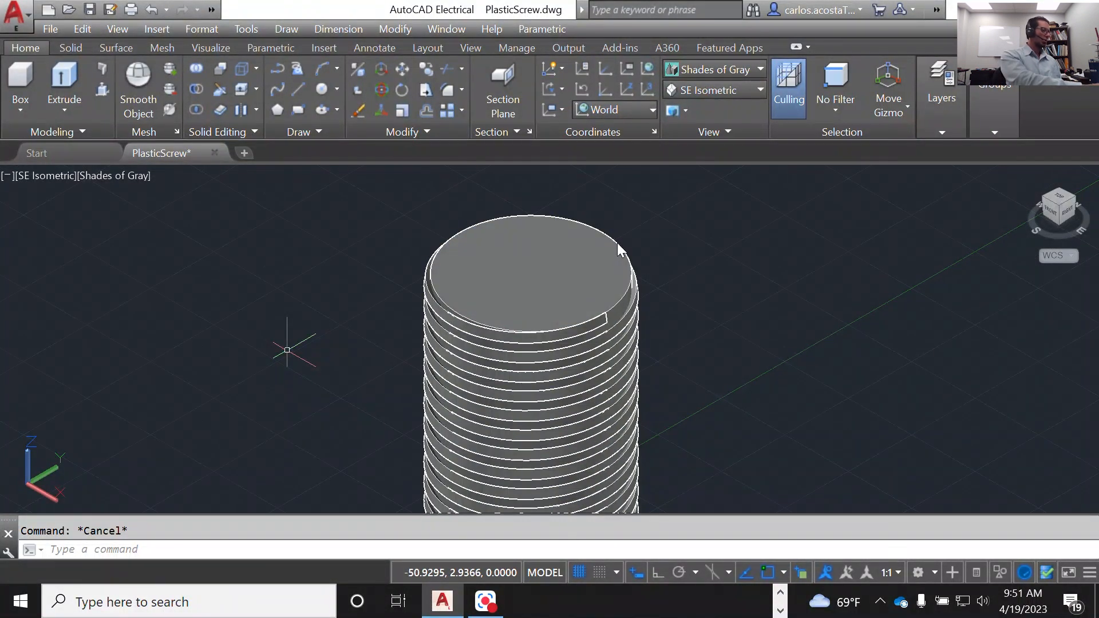
pyautogui.write('UCS')
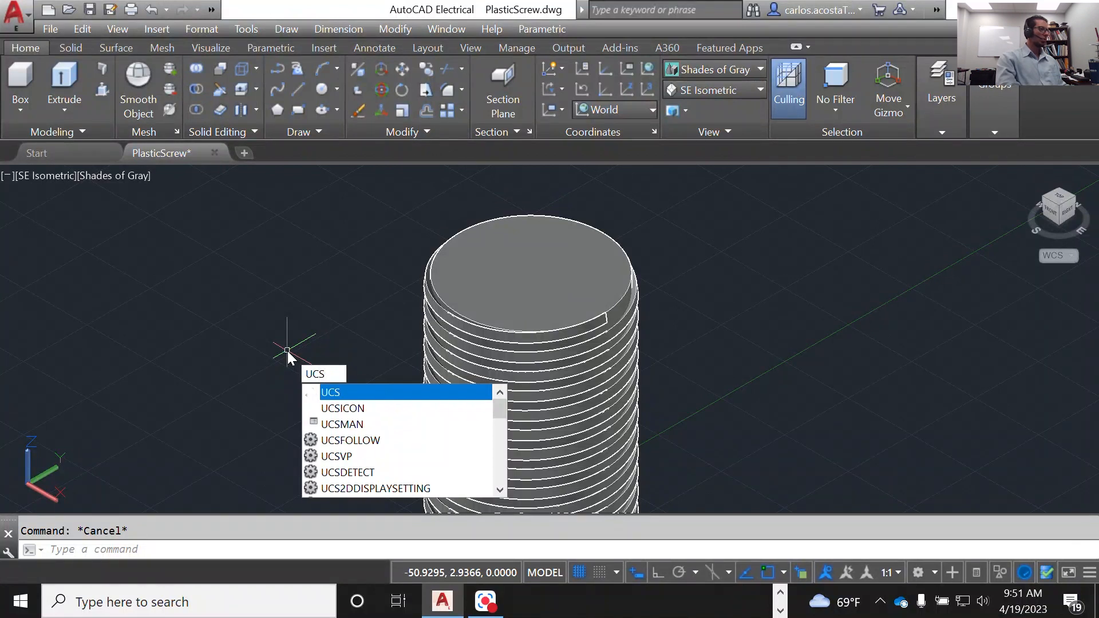
pyautogui.press('Return')
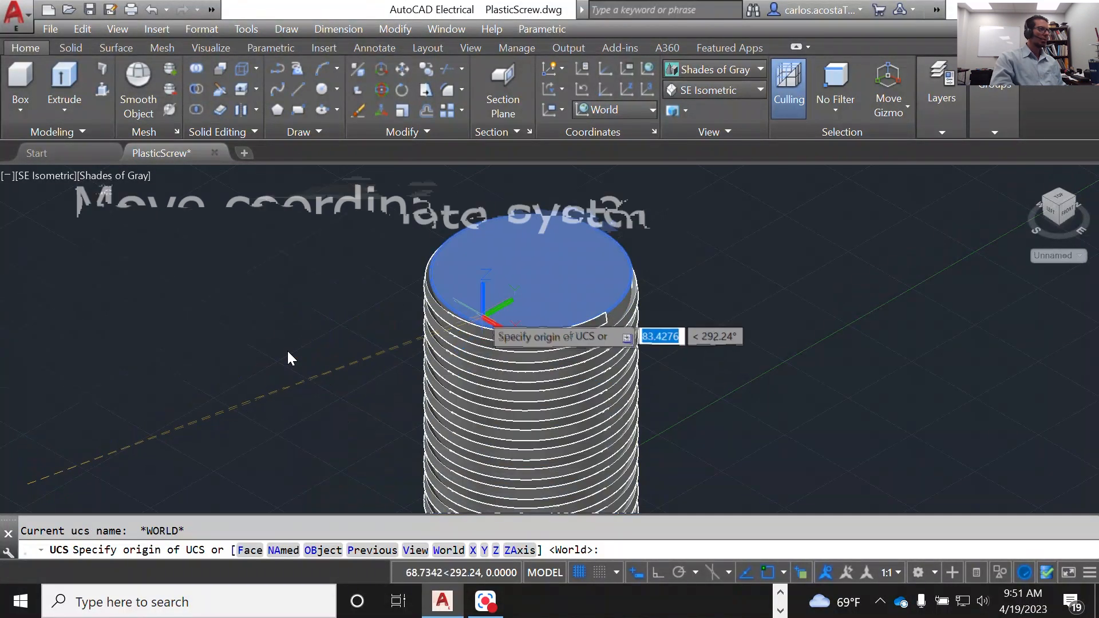
pyautogui.scroll(5, 474, 304)
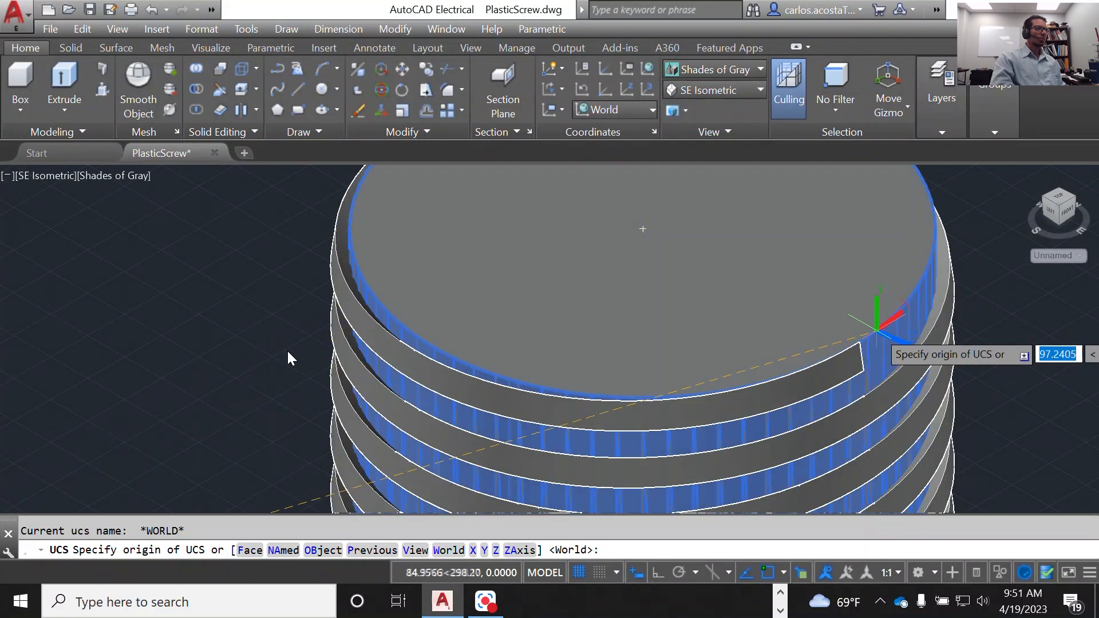
pyautogui.scroll(-3, 729, 263)
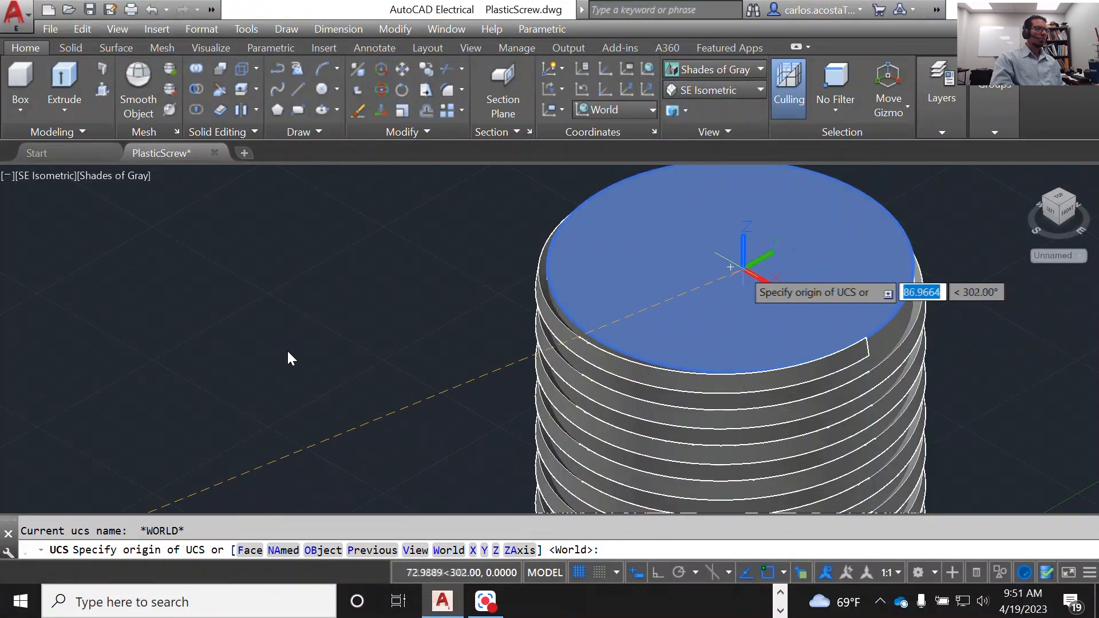
pyautogui.click(732, 265)
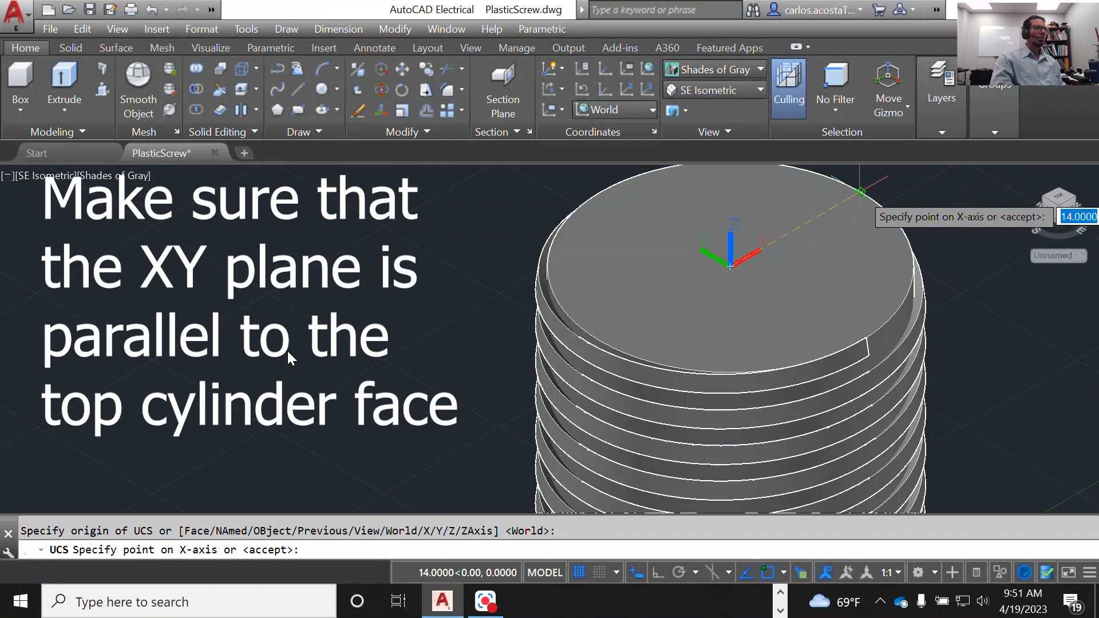
pyautogui.press('Return')
pyautogui.press('Return')
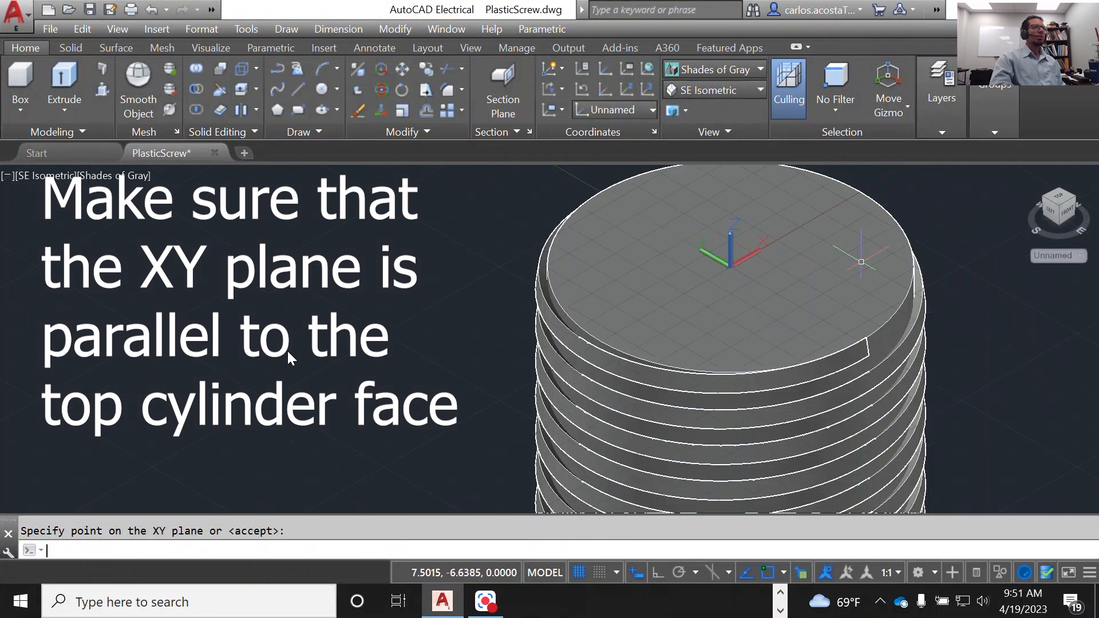
# Step: Draw a circle of radius 32 centred at 0,14, at the middle of the cylinder's top face
pyautogui.scroll(4, 809, 240)
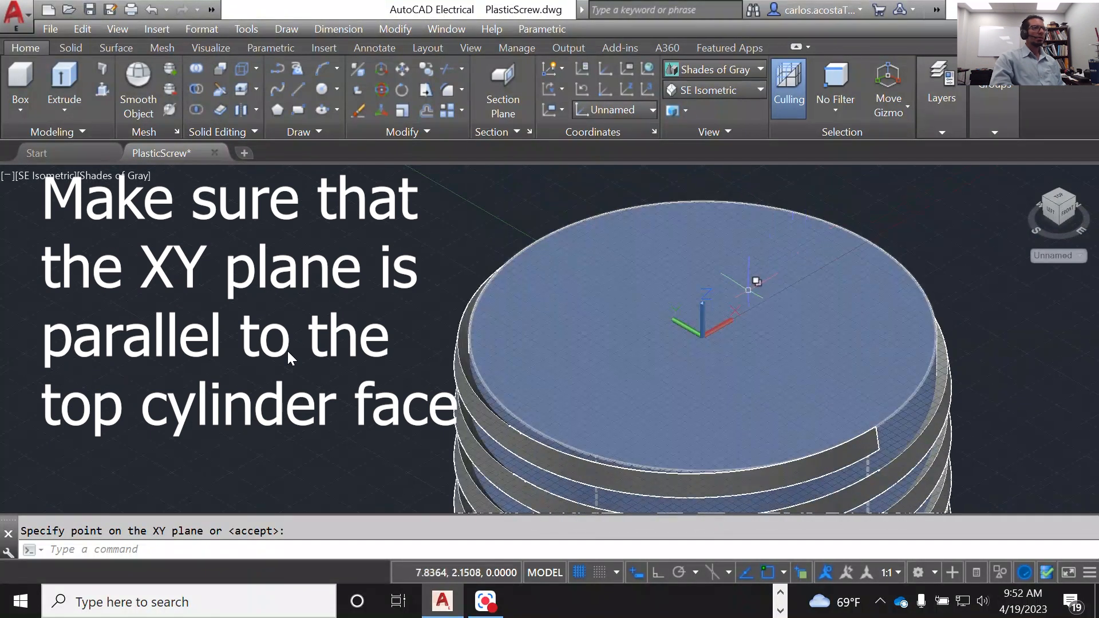
pyautogui.scroll(2, 738, 302)
pyautogui.scroll(2, 288, 352)
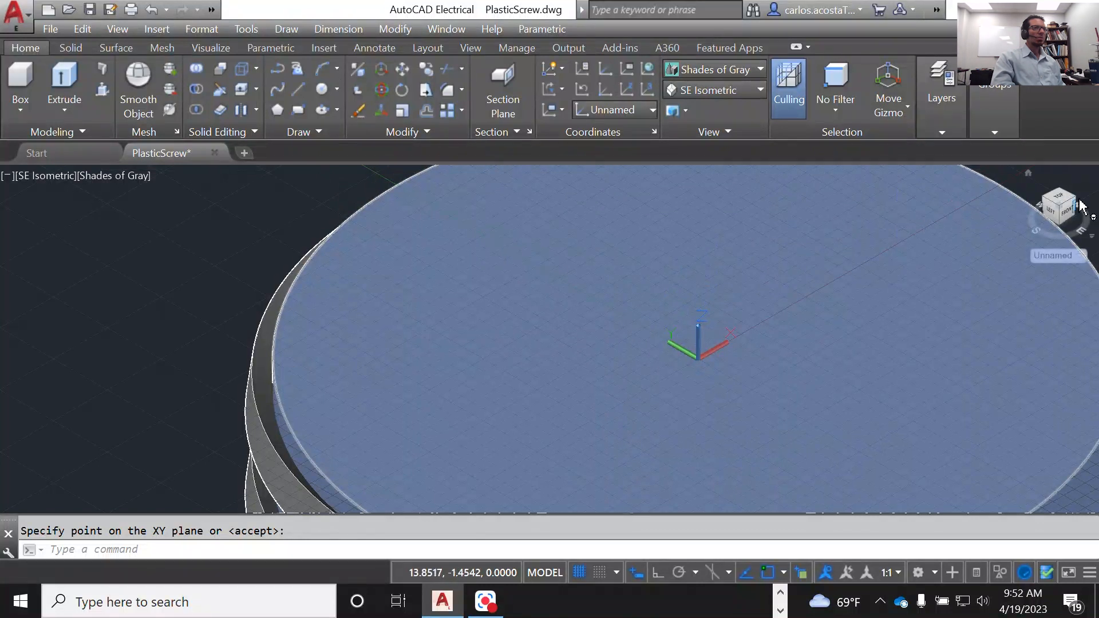
pyautogui.scroll(-2, 396, 327)
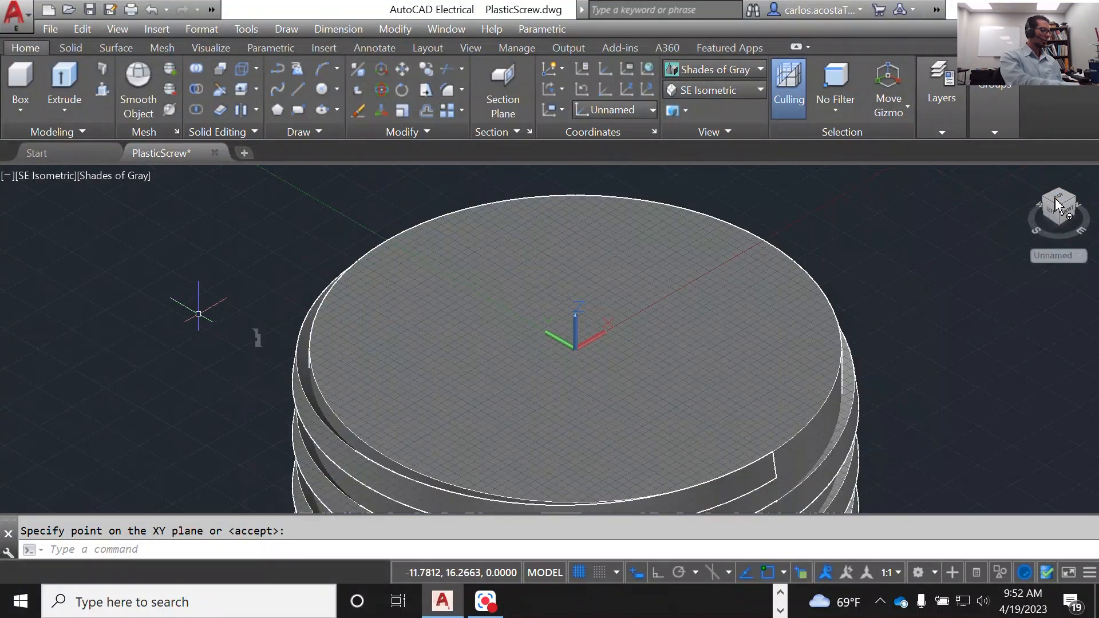
pyautogui.write('cir')
pyautogui.press('Return')
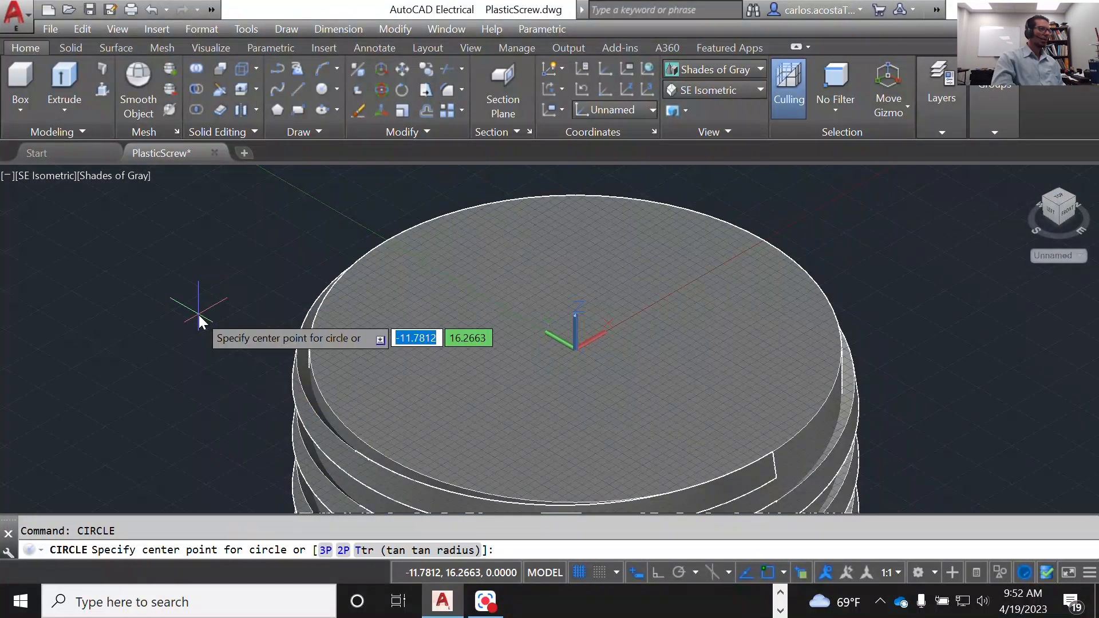
pyautogui.scroll(3, 570, 338)
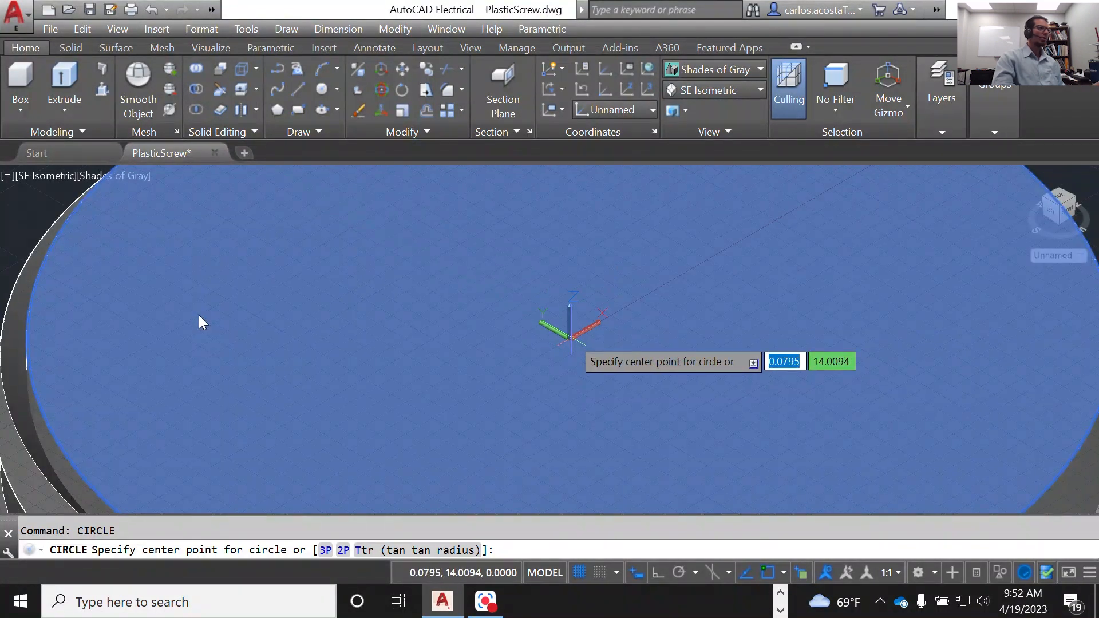
pyautogui.scroll(2, 570, 340)
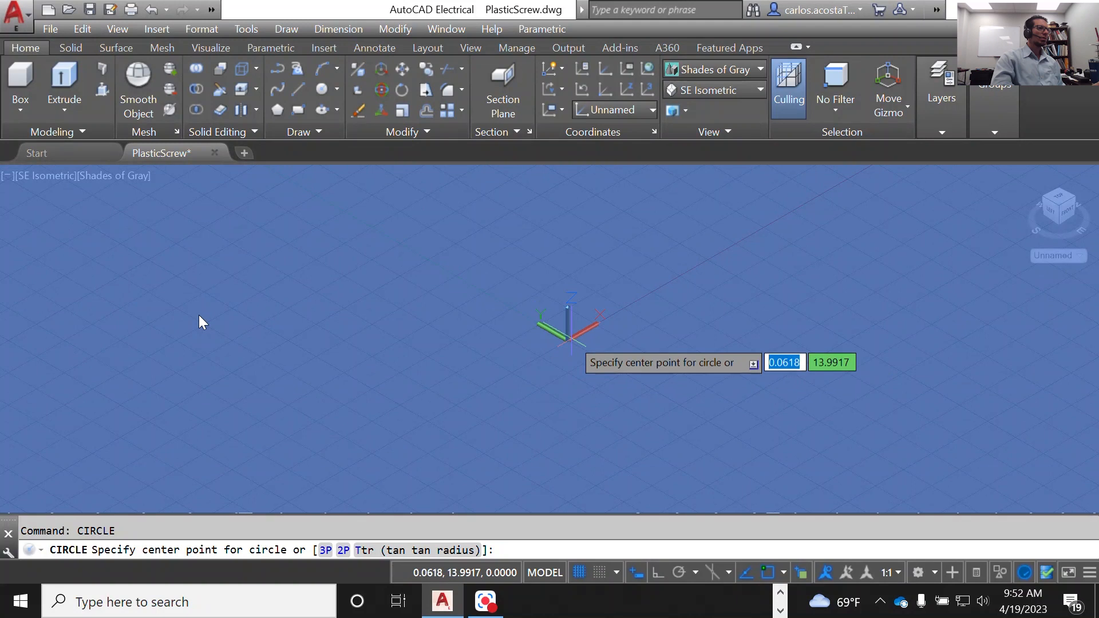
pyautogui.write('0')
pyautogui.press('Tab')
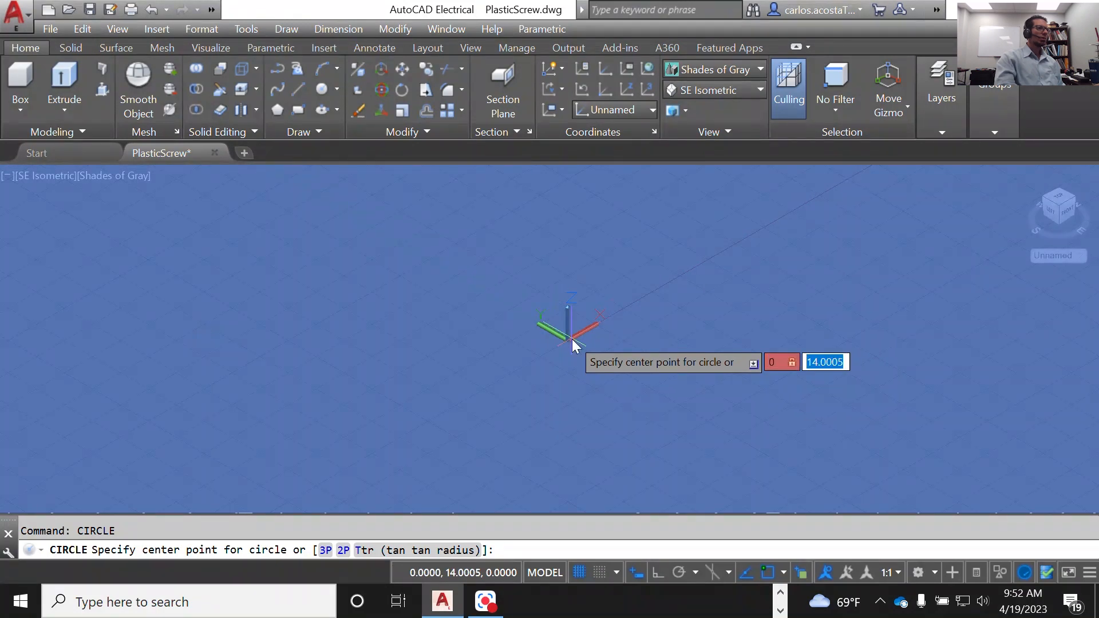
pyautogui.press('Return')
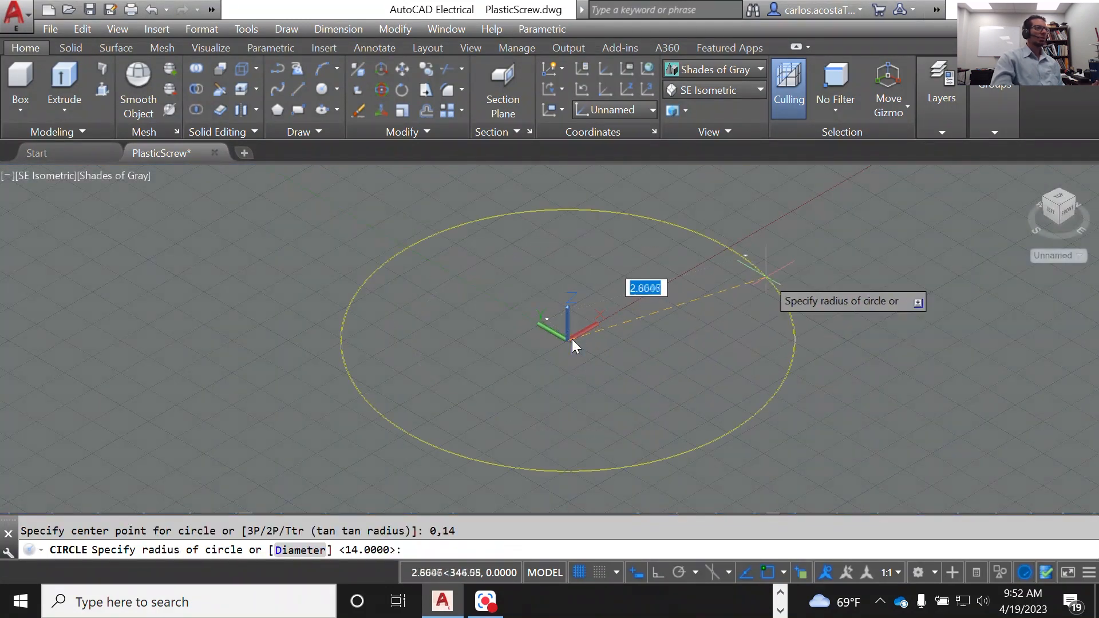
pyautogui.scroll(-6, 767, 279)
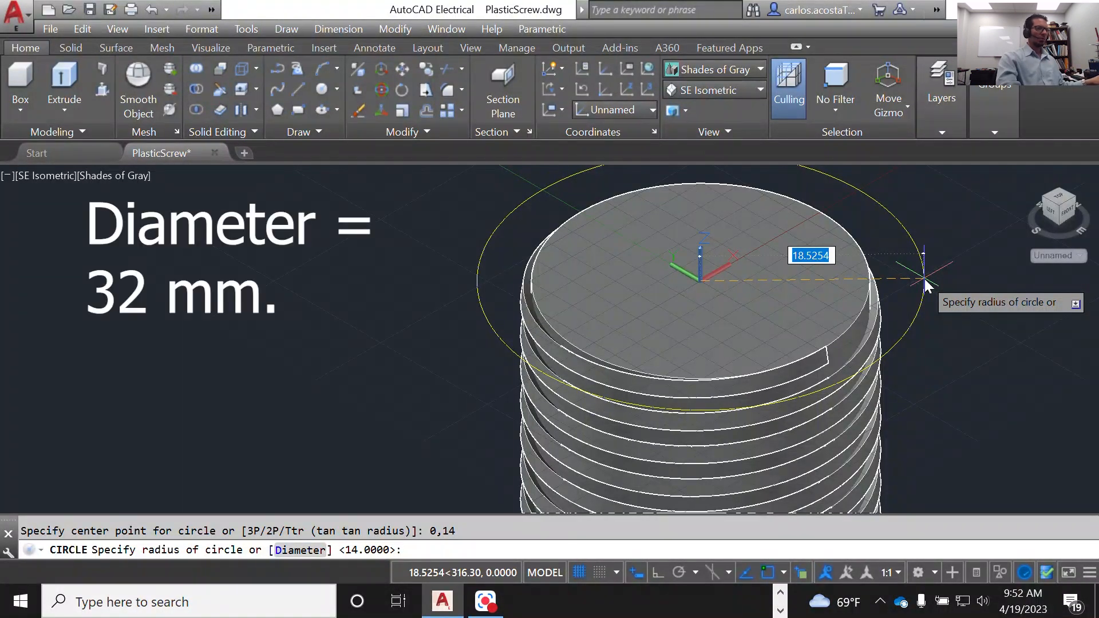
pyautogui.write('32')
pyautogui.press('Return')
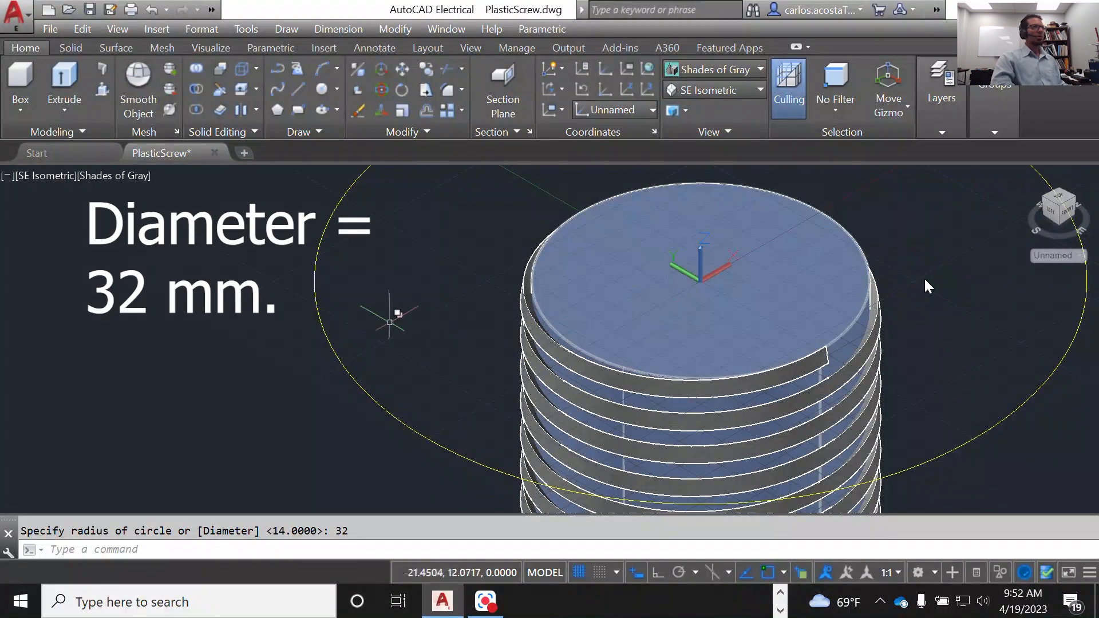
# Step: Press-pull the area inside the large circle upward by 2.5 to form a flat disc on the threaded cylinder
pyautogui.scroll(-5, 305, 297)
pyautogui.scroll(2, 692, 252)
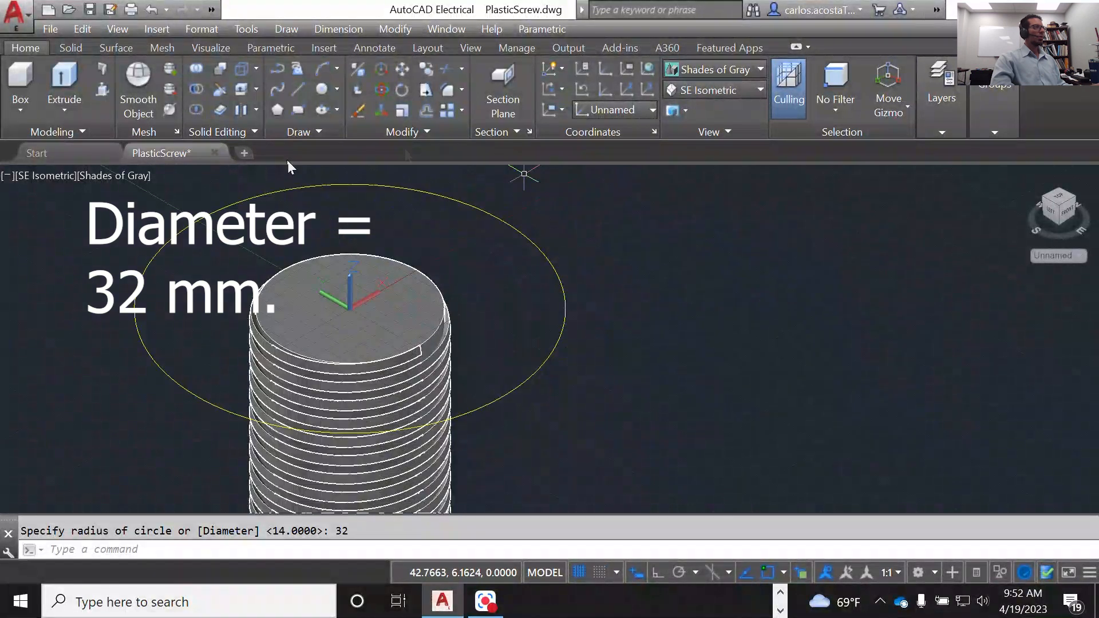
pyautogui.click(103, 89)
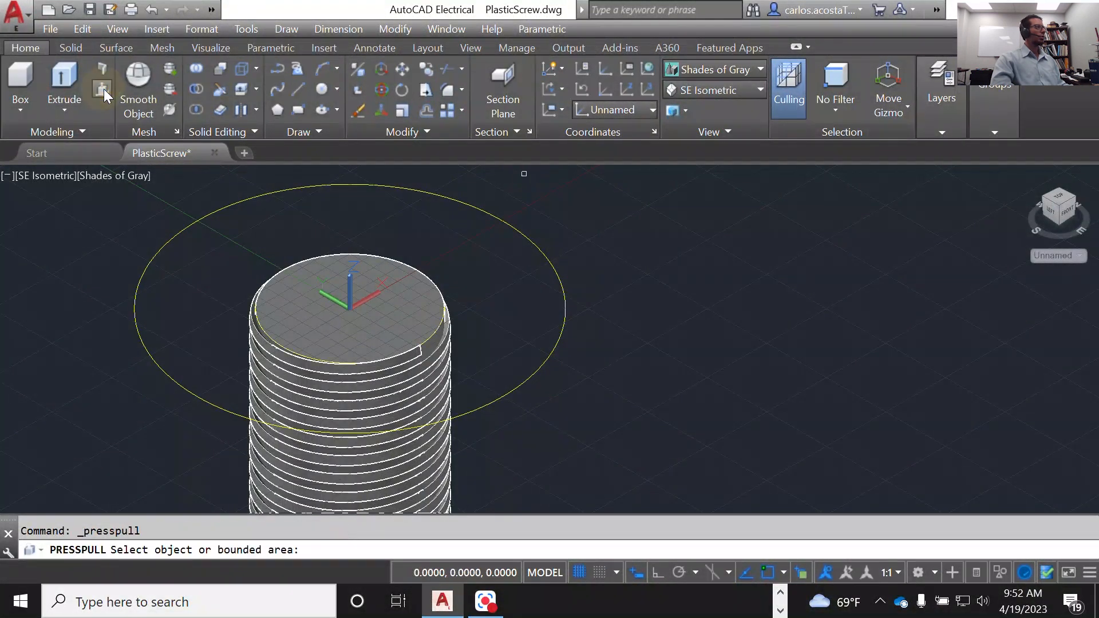
pyautogui.click(348, 195)
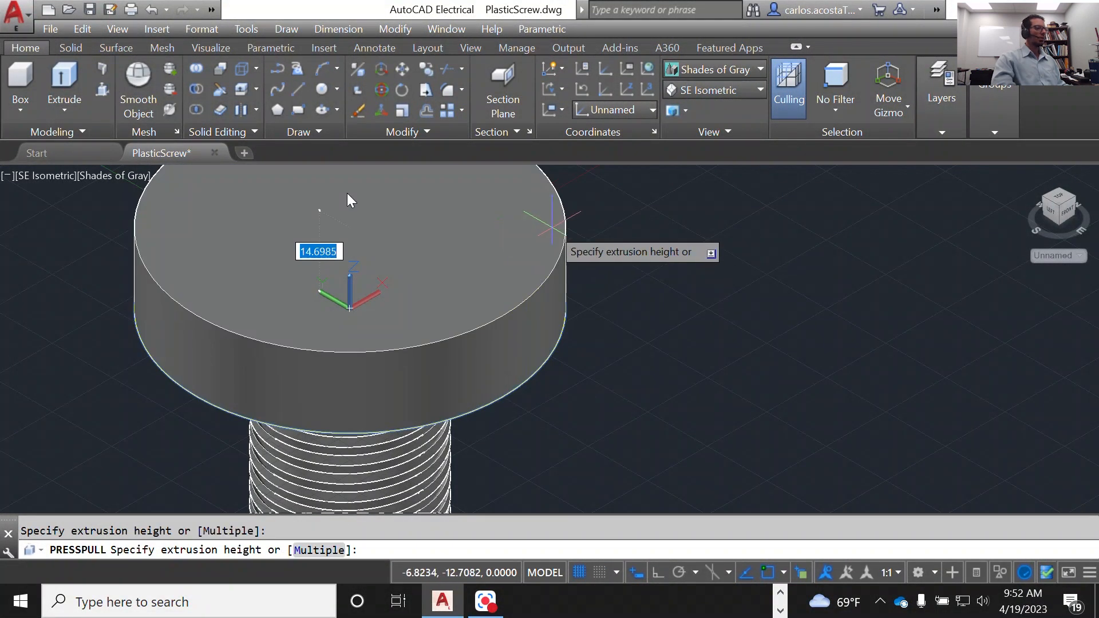
pyautogui.write('2.5')
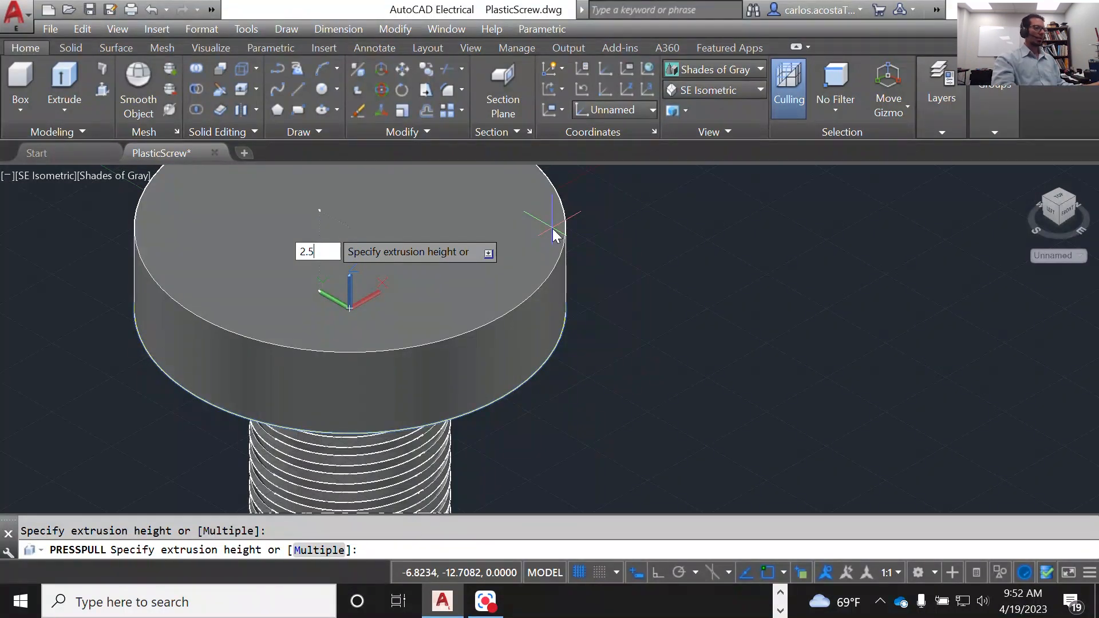
pyautogui.press('Return')
pyautogui.scroll(-2, 552, 228)
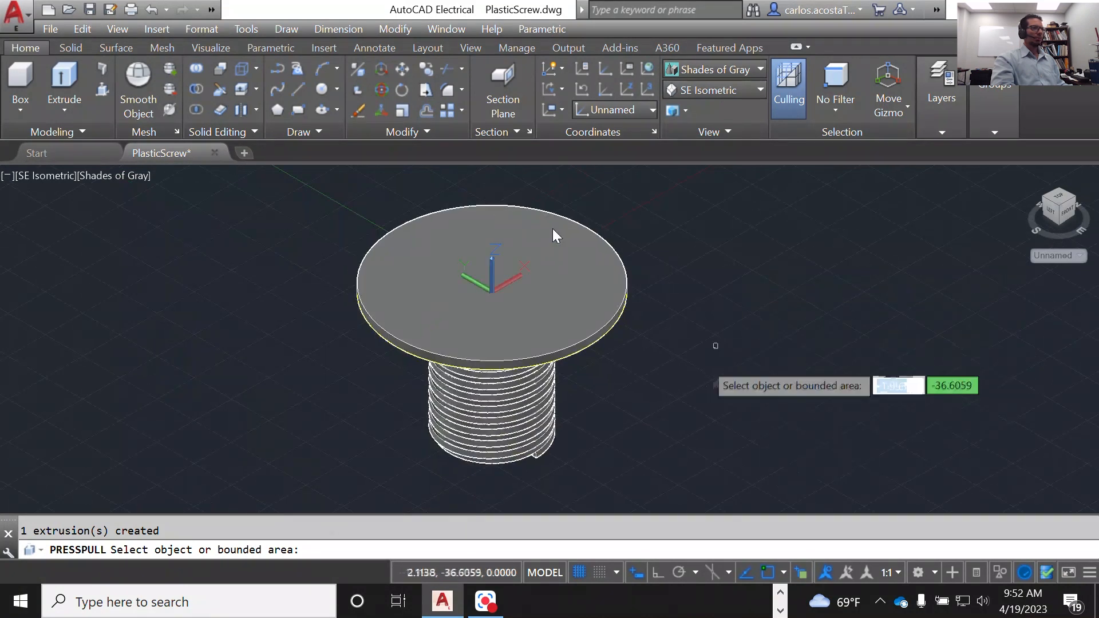
pyautogui.scroll(-3, 510, 378)
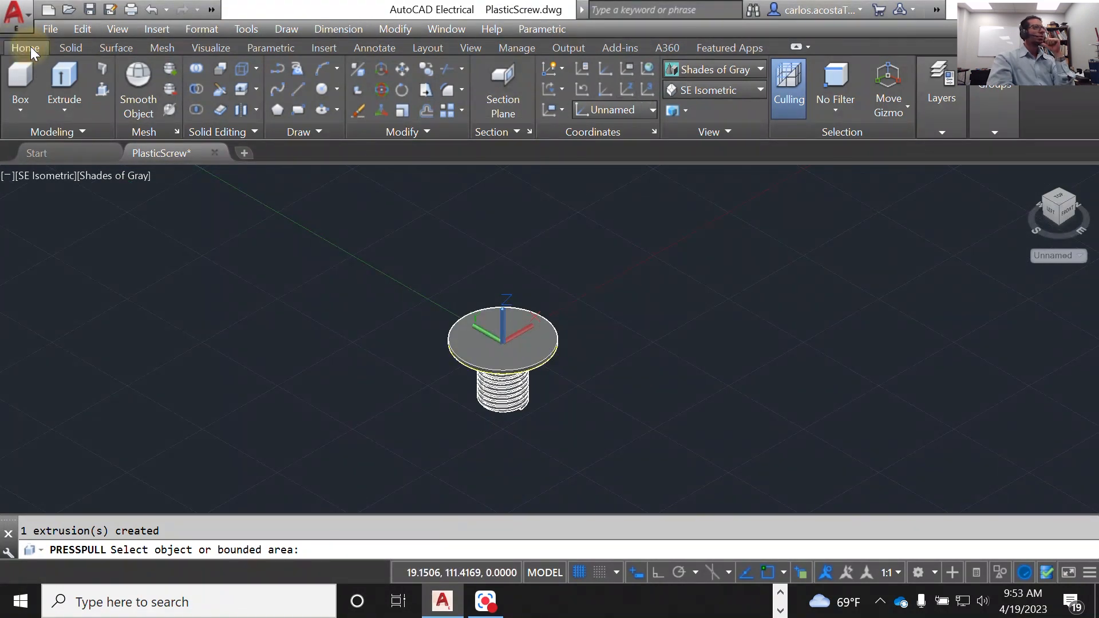
# Step: Make layer 0 the current layer
pyautogui.click(942, 100)
pyautogui.click(884, 170)
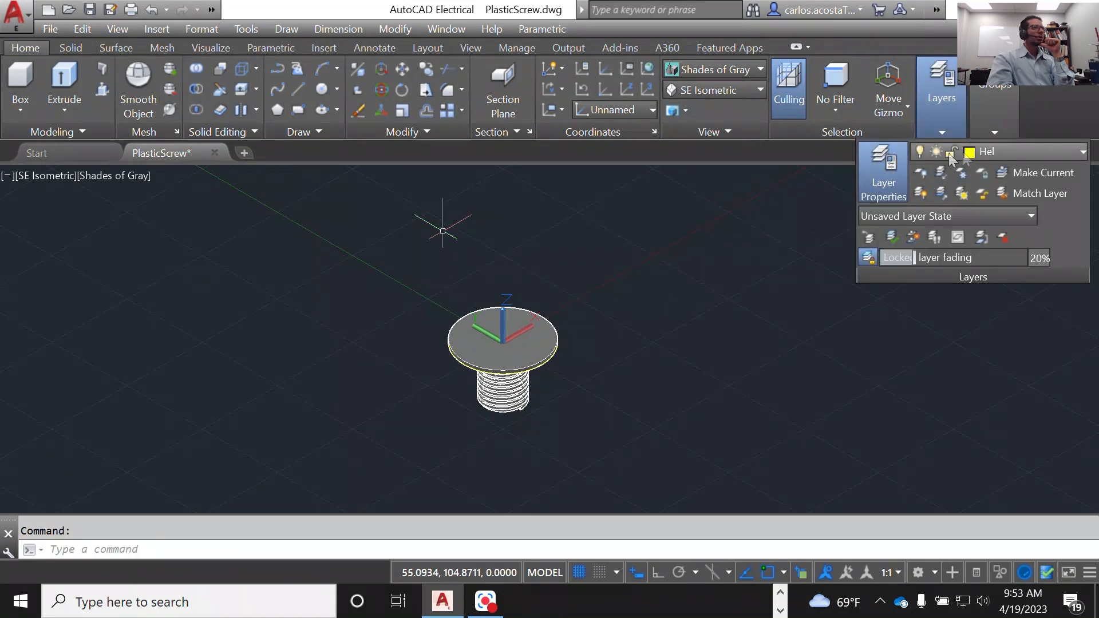
pyautogui.click(985, 152)
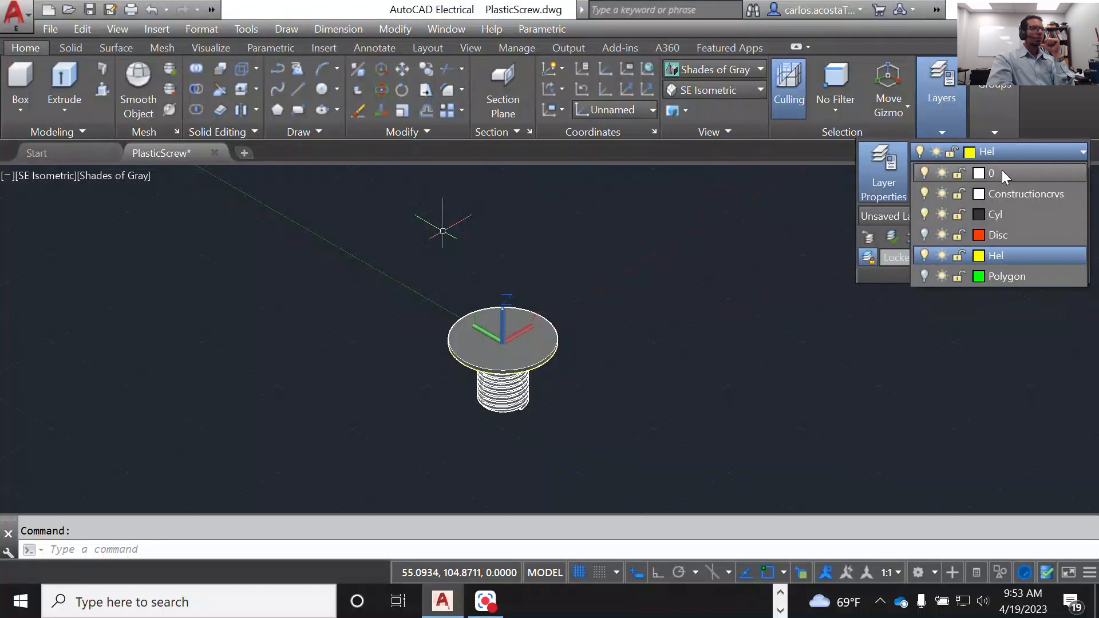
pyautogui.click(1002, 171)
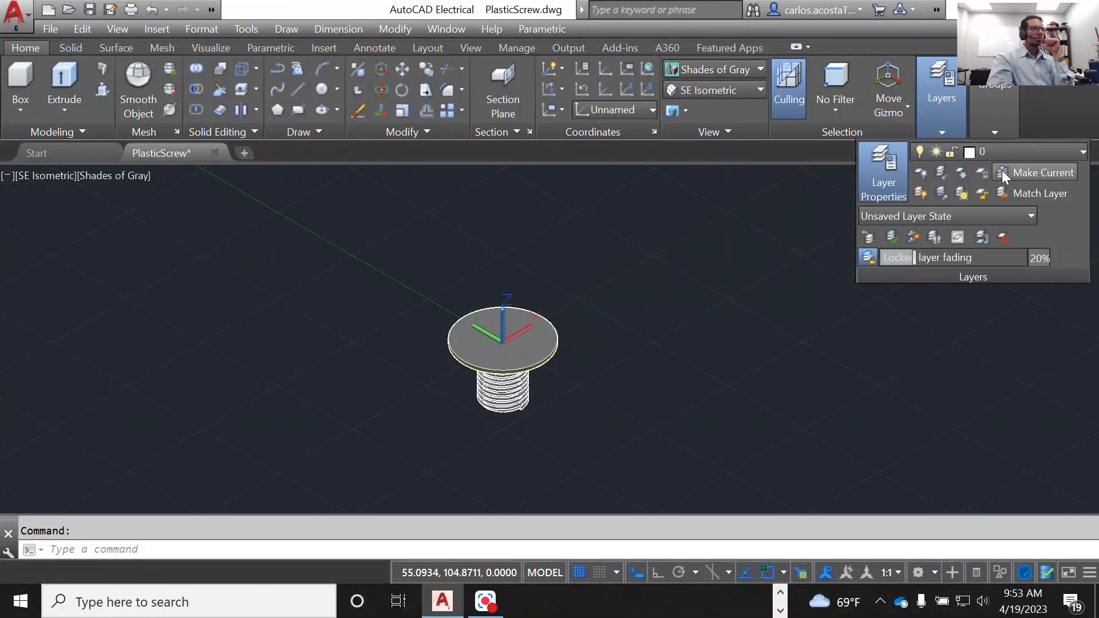
# Step: Examine the reference photo of the plastic screw, comparing its round flange and head with the modelled disc
pyautogui.scroll(-8, 534, 402)
pyautogui.scroll(6, 533, 401)
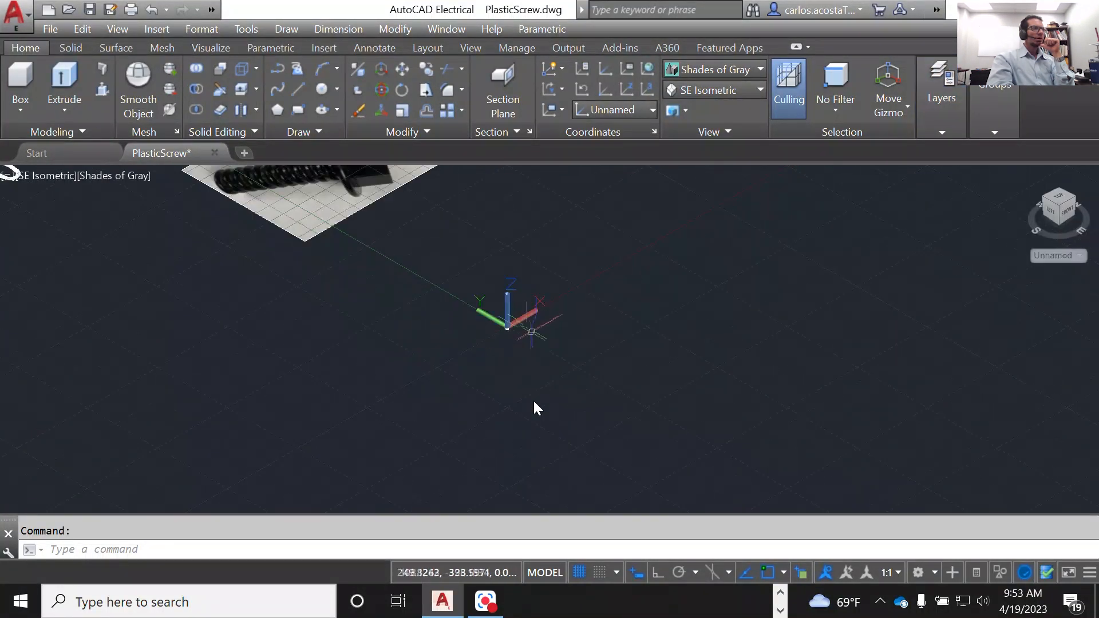
pyautogui.scroll(3, 534, 400)
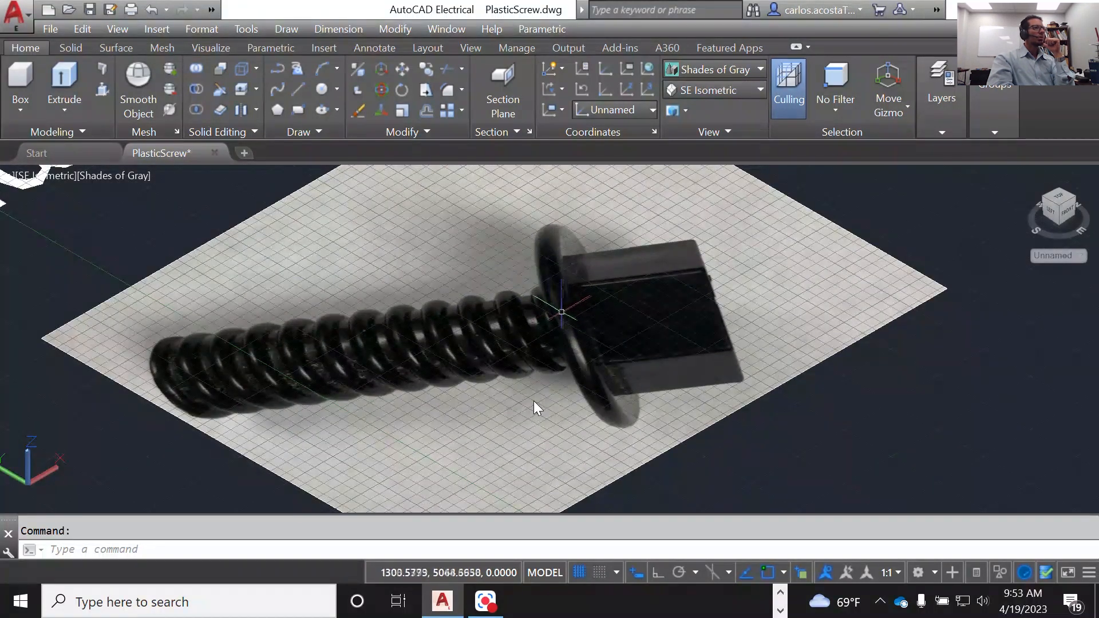
pyautogui.scroll(-7, 533, 401)
pyautogui.scroll(10, 534, 400)
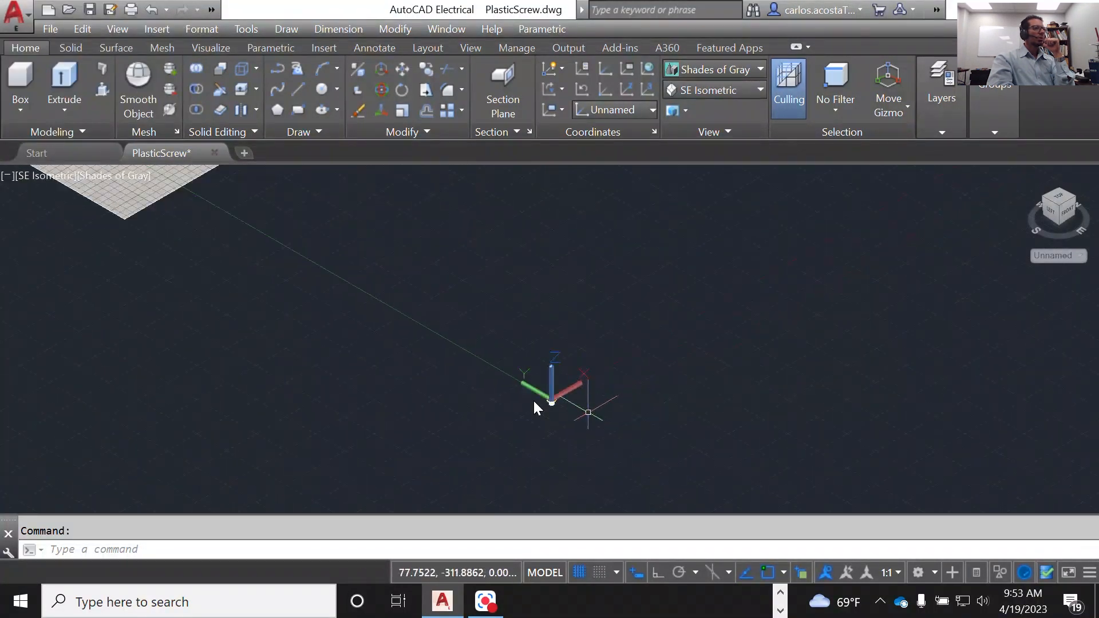
pyautogui.scroll(6, 534, 401)
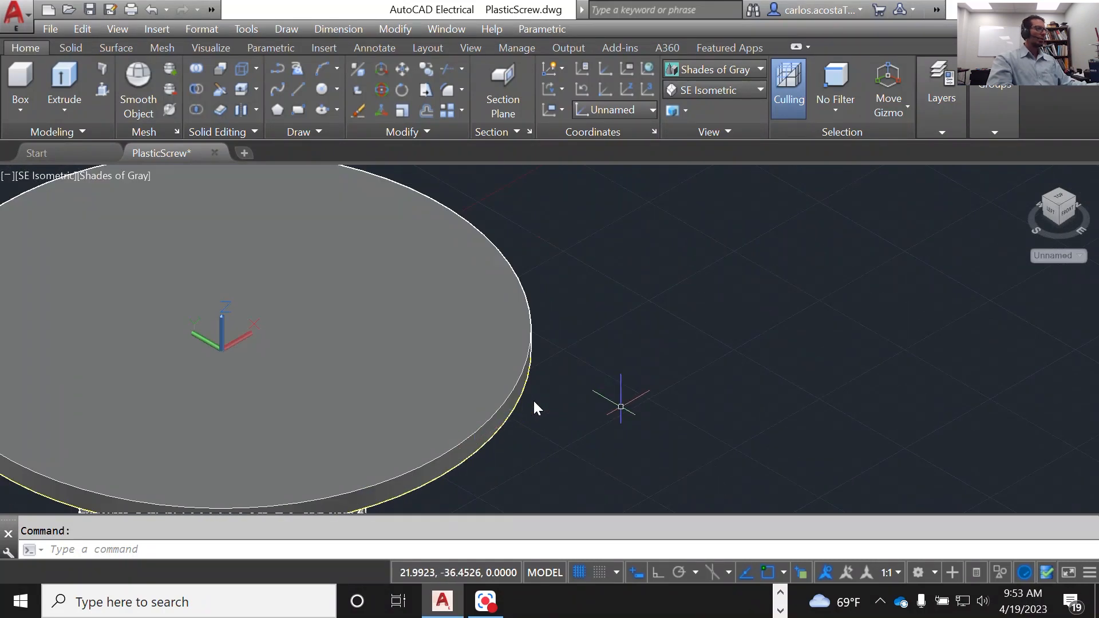
pyautogui.click(534, 402)
pyautogui.press('Escape')
# Step: Fillet the upper circular edge of the disc with a radius of 1
pyautogui.write('f')
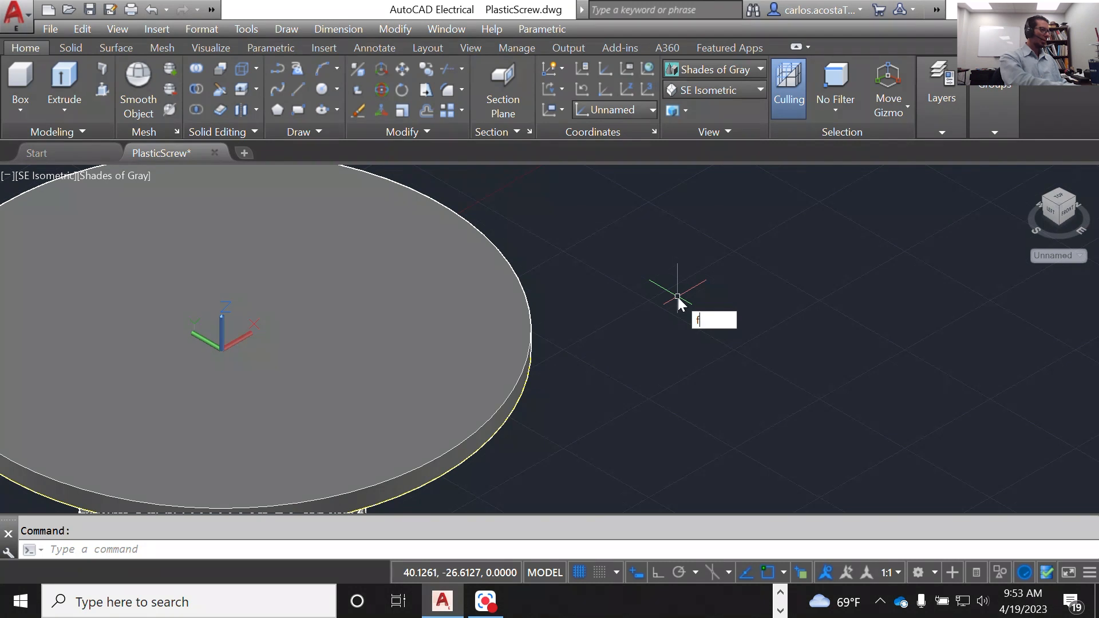
pyautogui.press('Down')
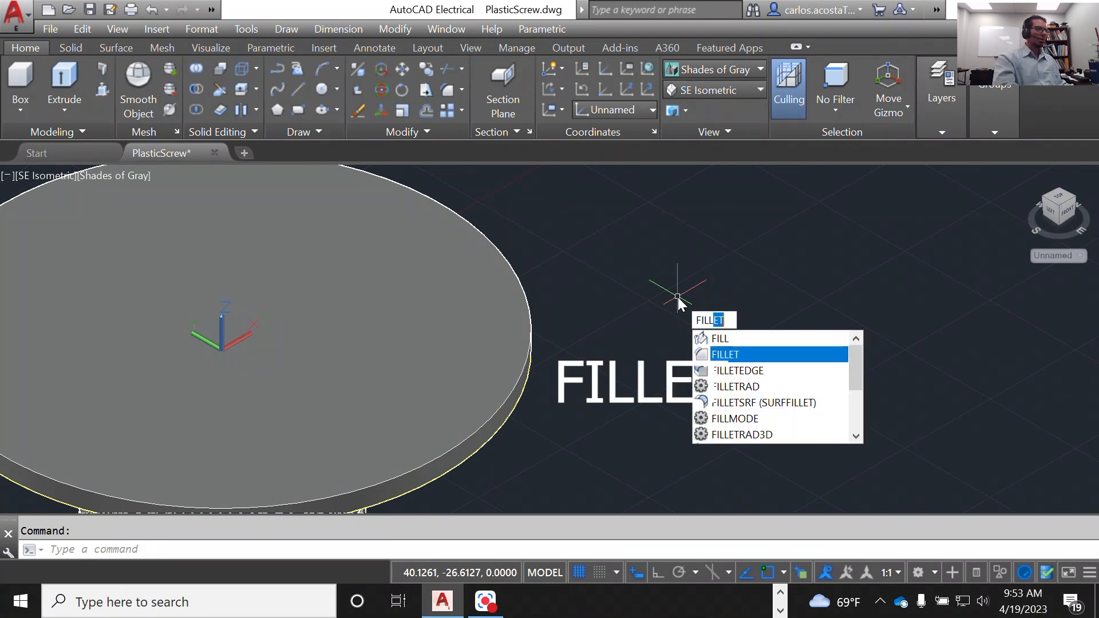
pyautogui.press('Return')
pyautogui.scroll(2, 434, 439)
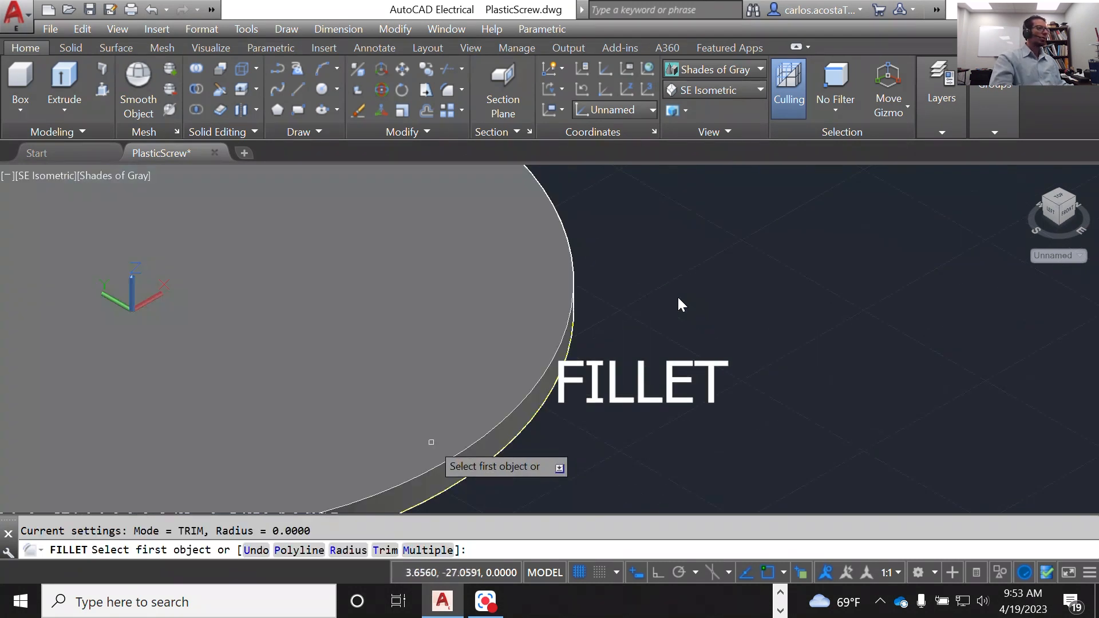
pyautogui.scroll(3, 498, 411)
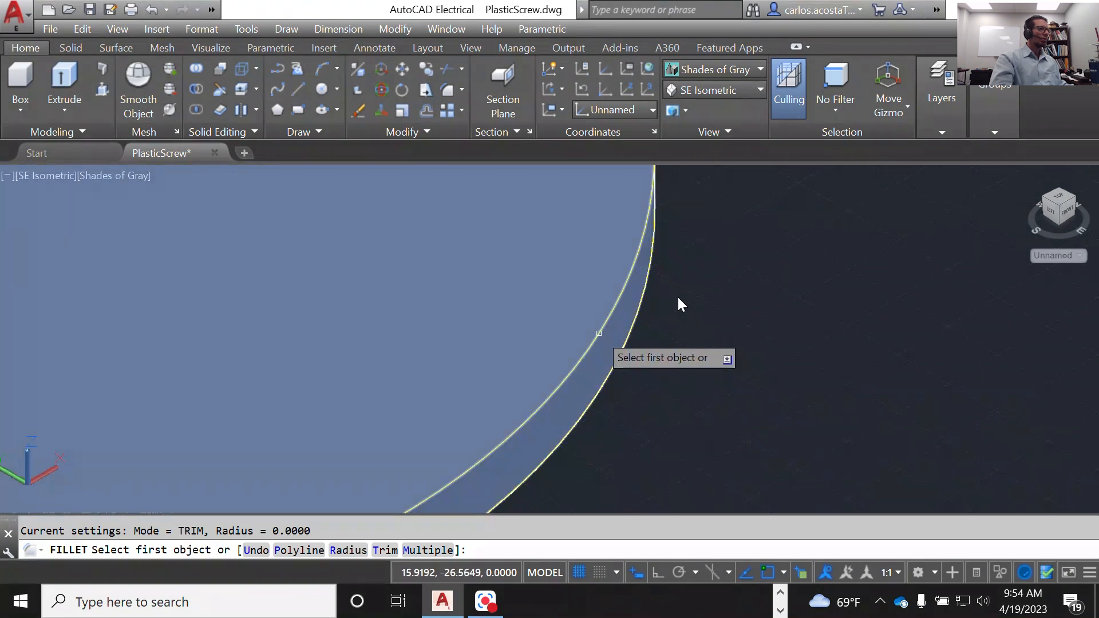
pyautogui.click(599, 331)
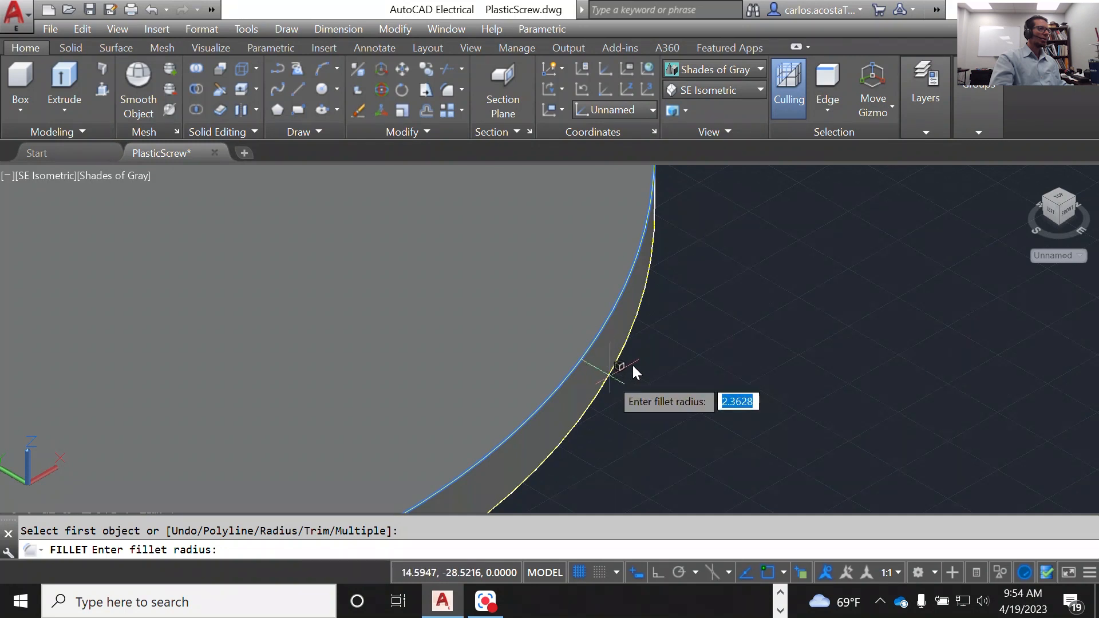
pyautogui.scroll(3, 633, 367)
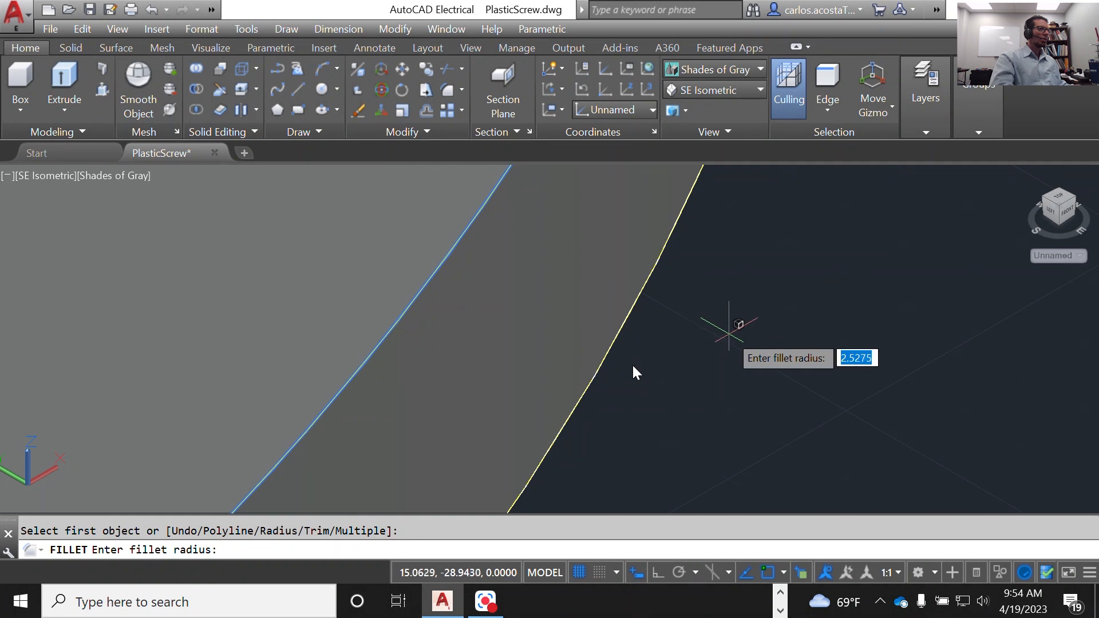
pyautogui.write('1')
pyautogui.press('Return')
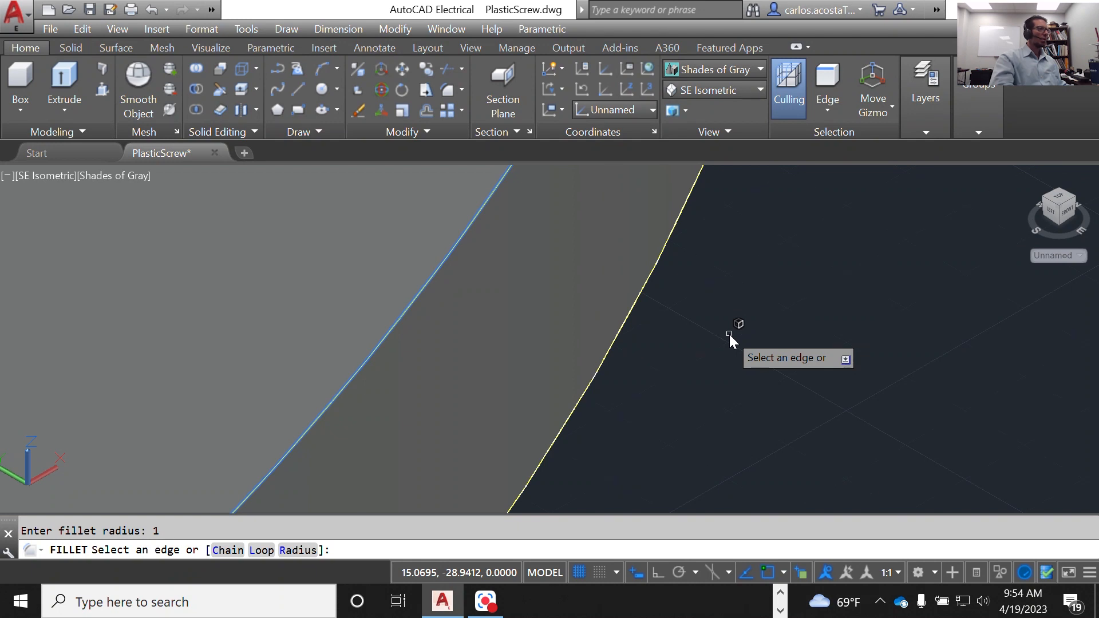
pyautogui.press('Return')
pyautogui.scroll(-5, 730, 340)
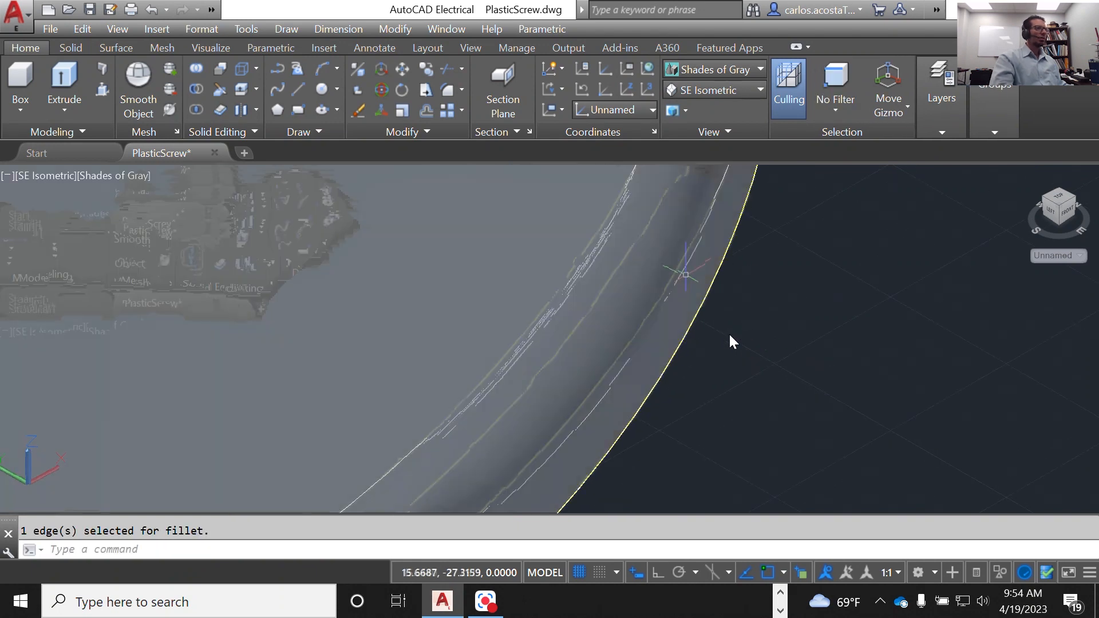
pyautogui.scroll(-5, 729, 340)
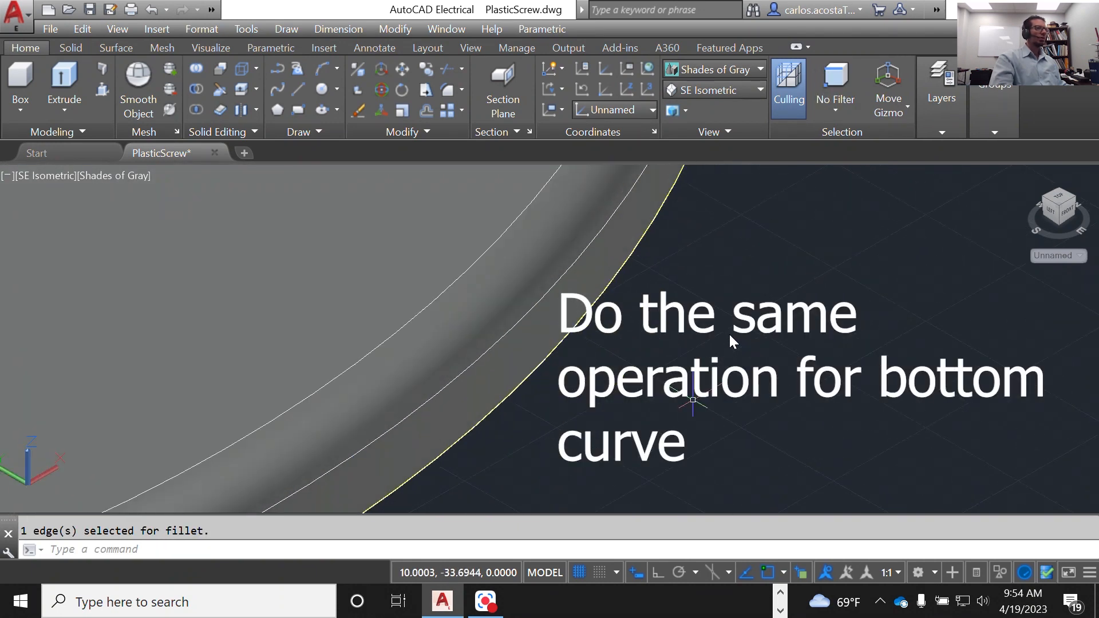
# Step: Return to the SE Isometric view of the screw with its disc and threaded cylinder
pyautogui.moveTo(1058, 204); pyautogui.dragTo(1044, 190)
pyautogui.click(687, 92)
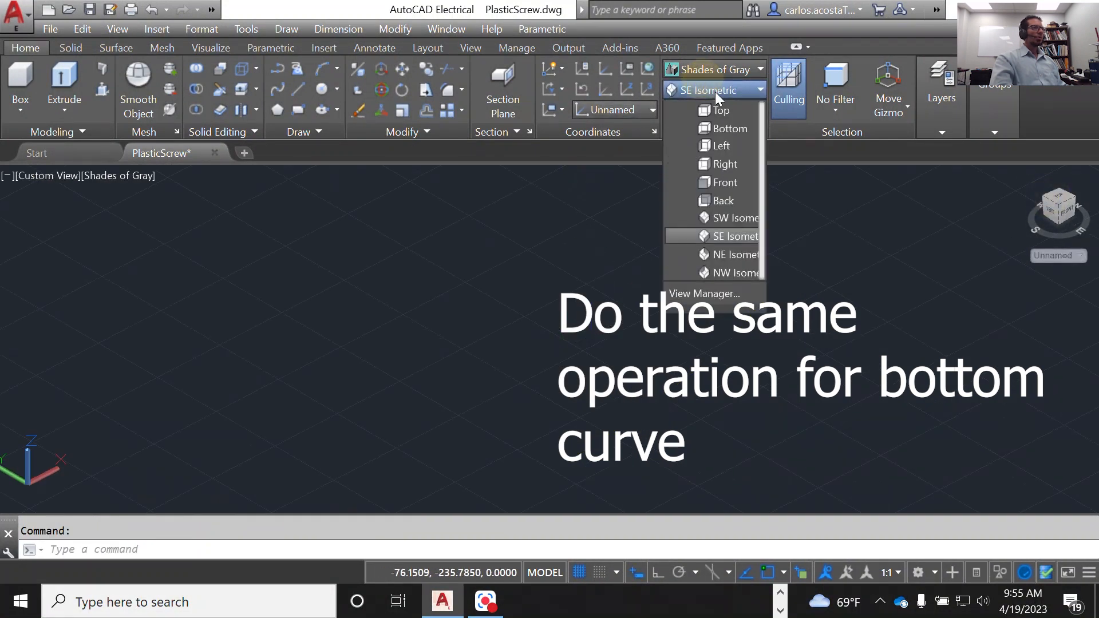
pyautogui.click(741, 236)
pyautogui.scroll(10, 554, 393)
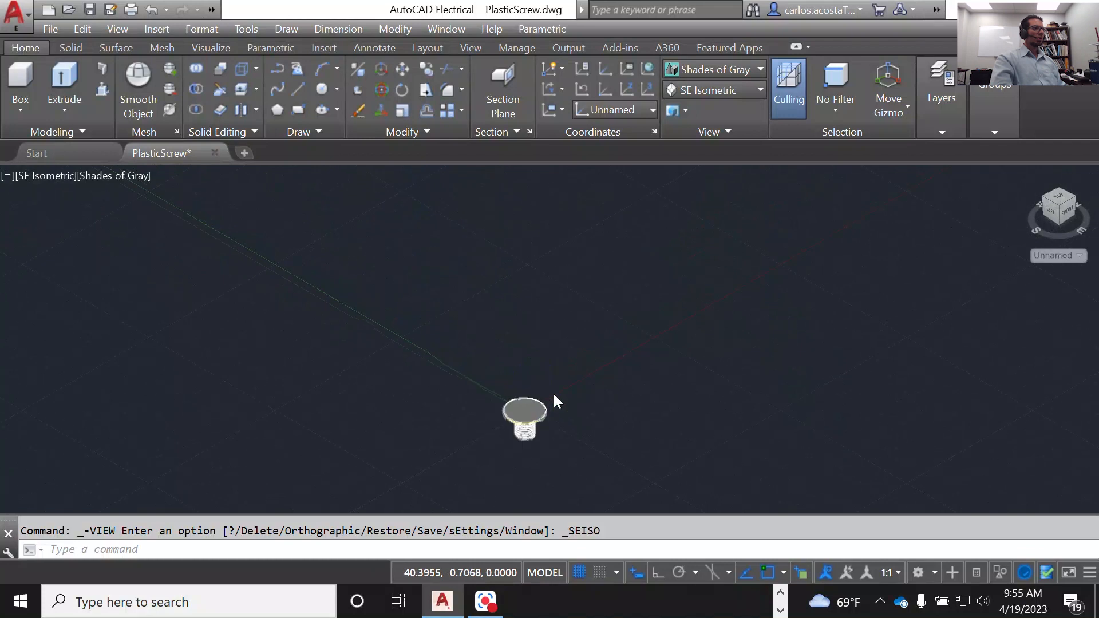
pyautogui.scroll(3, 555, 394)
pyautogui.scroll(-5, 554, 394)
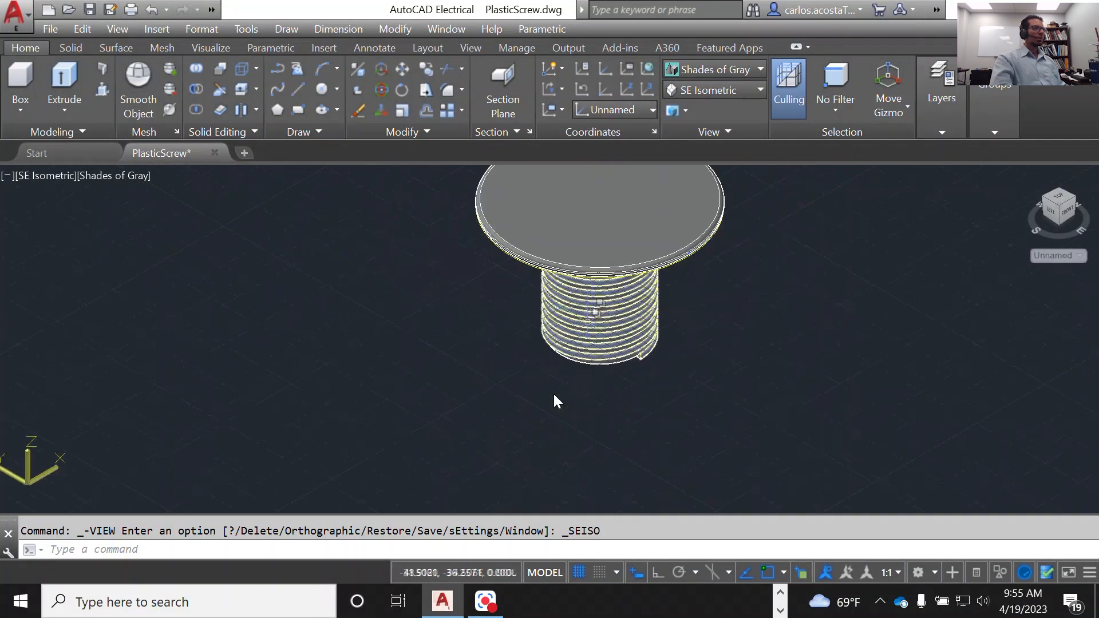
# Step: Examine the rounded upper and lower edges of the disc's rim up close, and clear any active selection
pyautogui.scroll(7, 553, 393)
pyautogui.scroll(2, 553, 393)
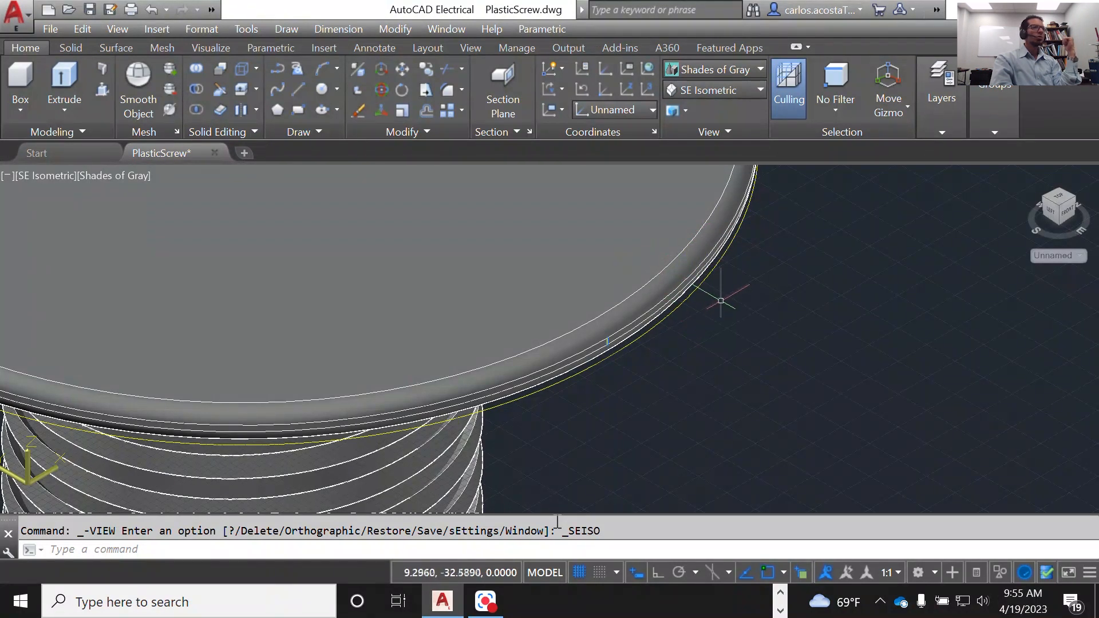
pyautogui.scroll(2, 641, 259)
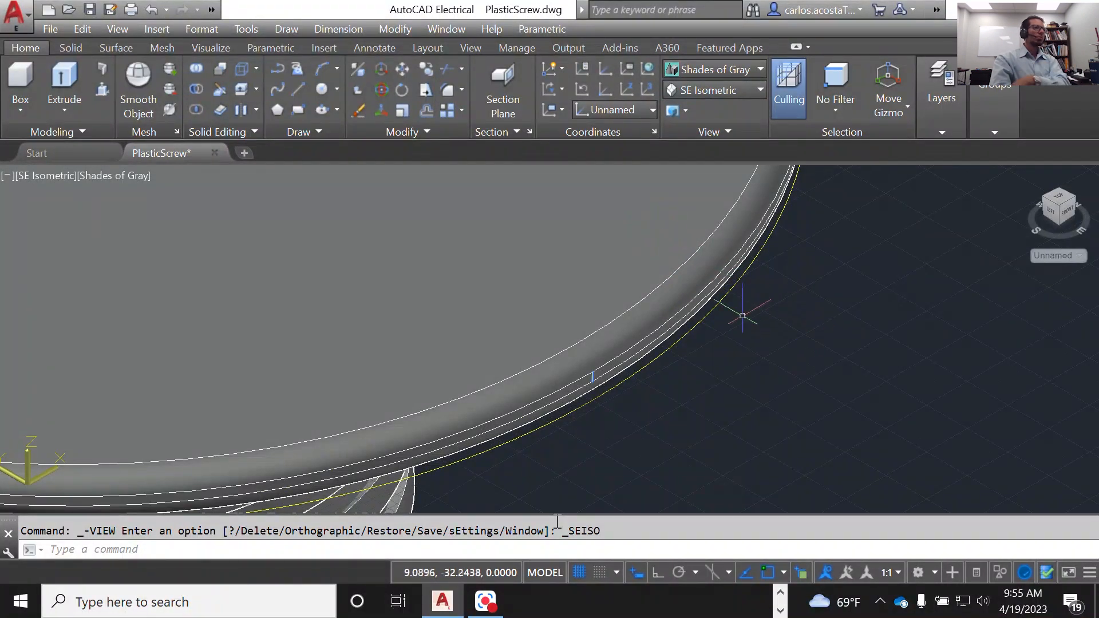
pyautogui.scroll(-3, 814, 313)
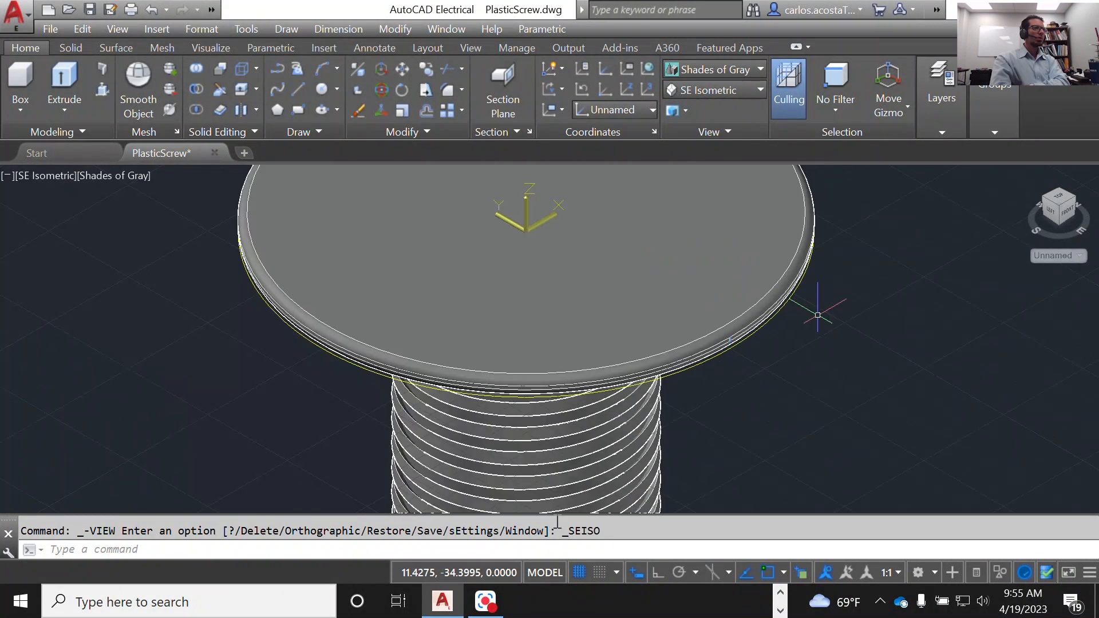
pyautogui.scroll(1, 849, 284)
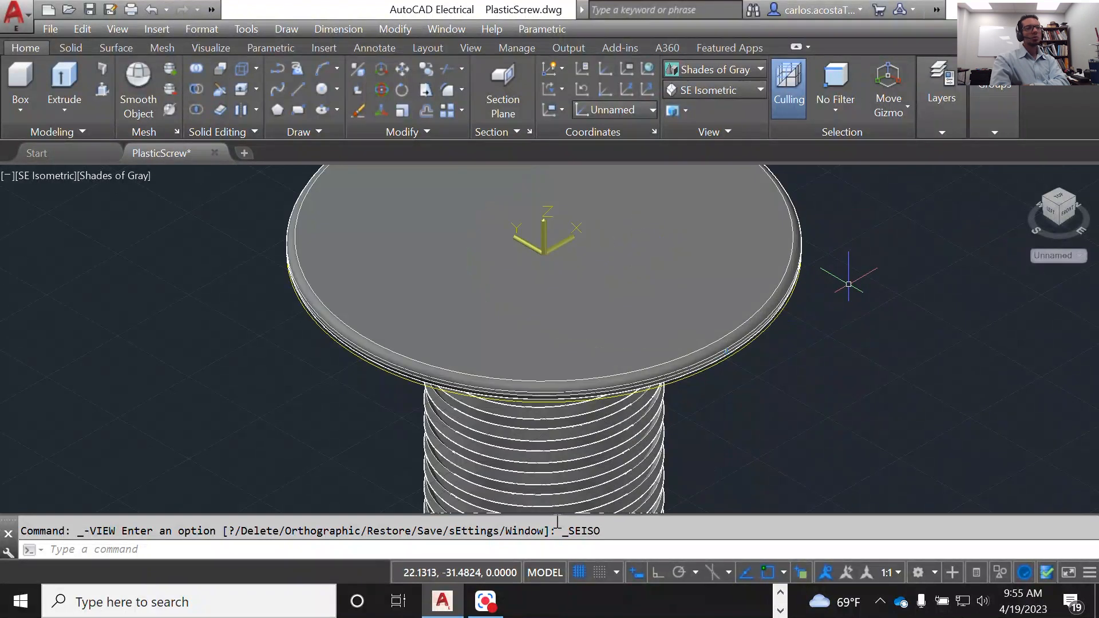
pyautogui.scroll(2, 845, 270)
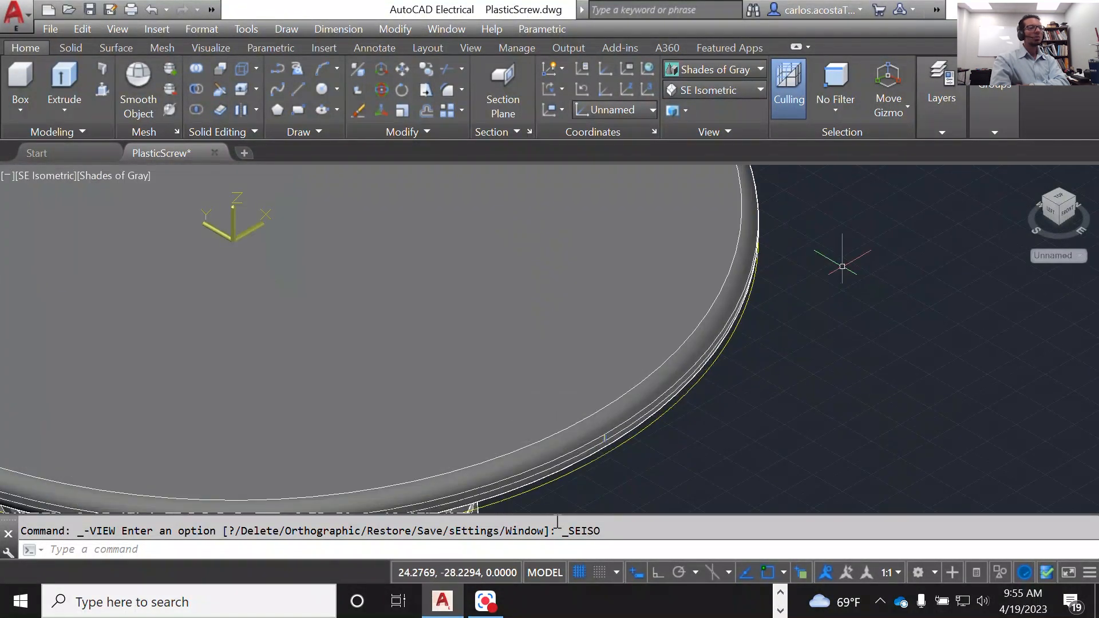
pyautogui.scroll(-2, 842, 266)
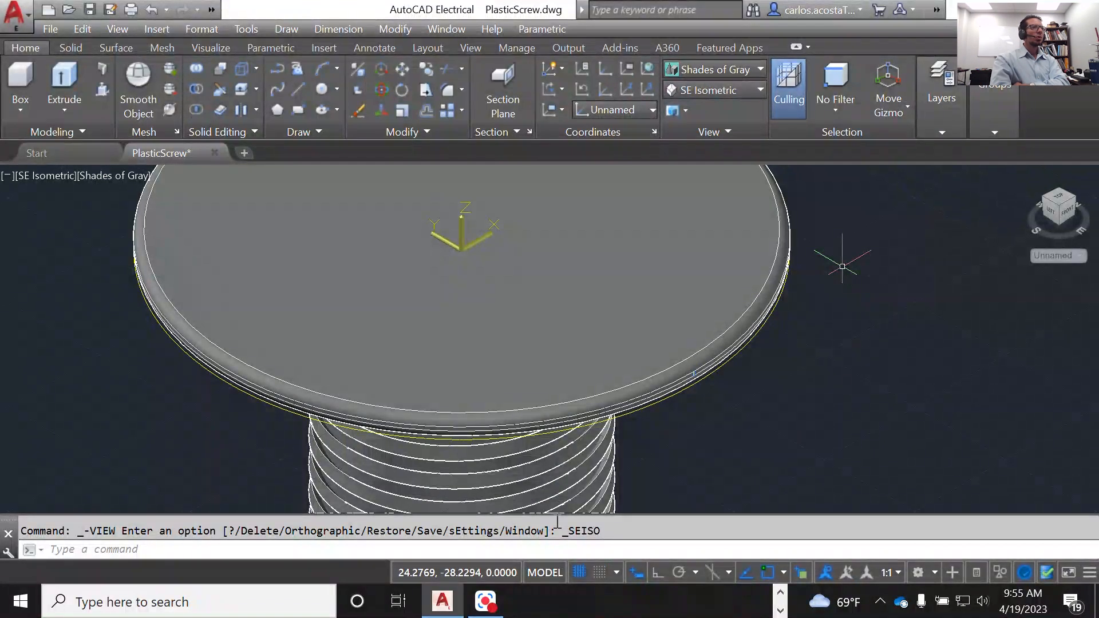
pyautogui.scroll(-2, 843, 266)
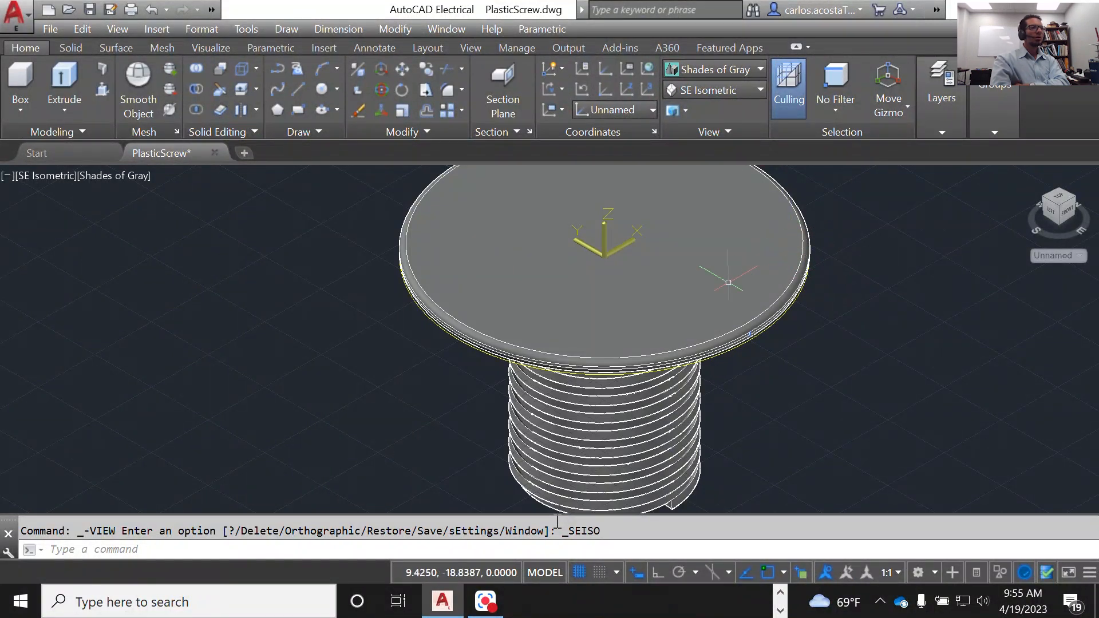
pyautogui.scroll(2, 834, 293)
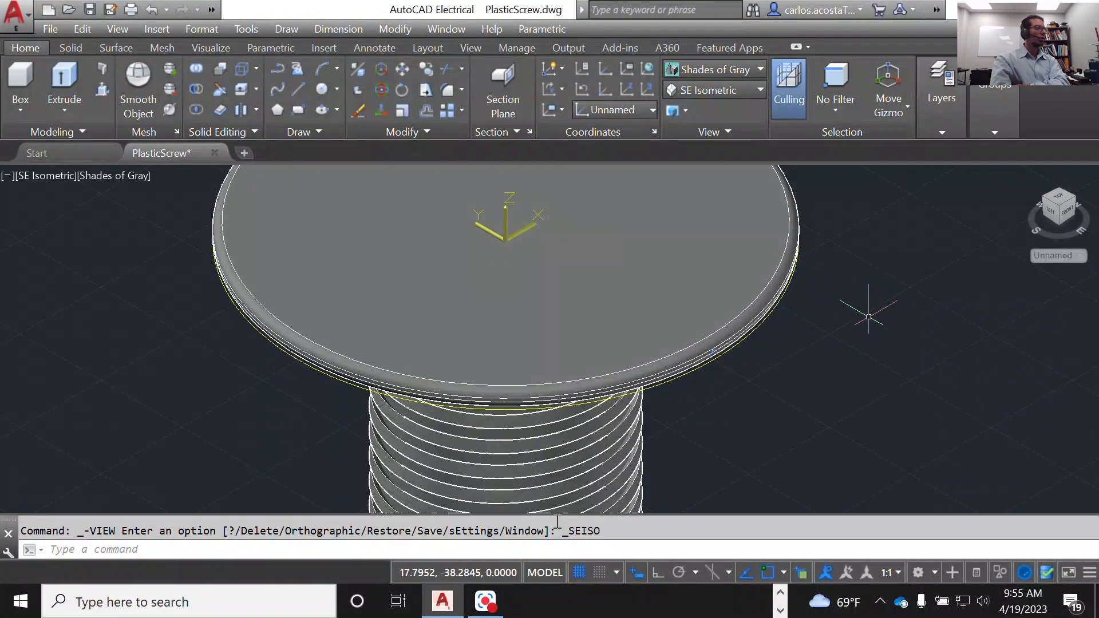
pyautogui.scroll(-2, 841, 379)
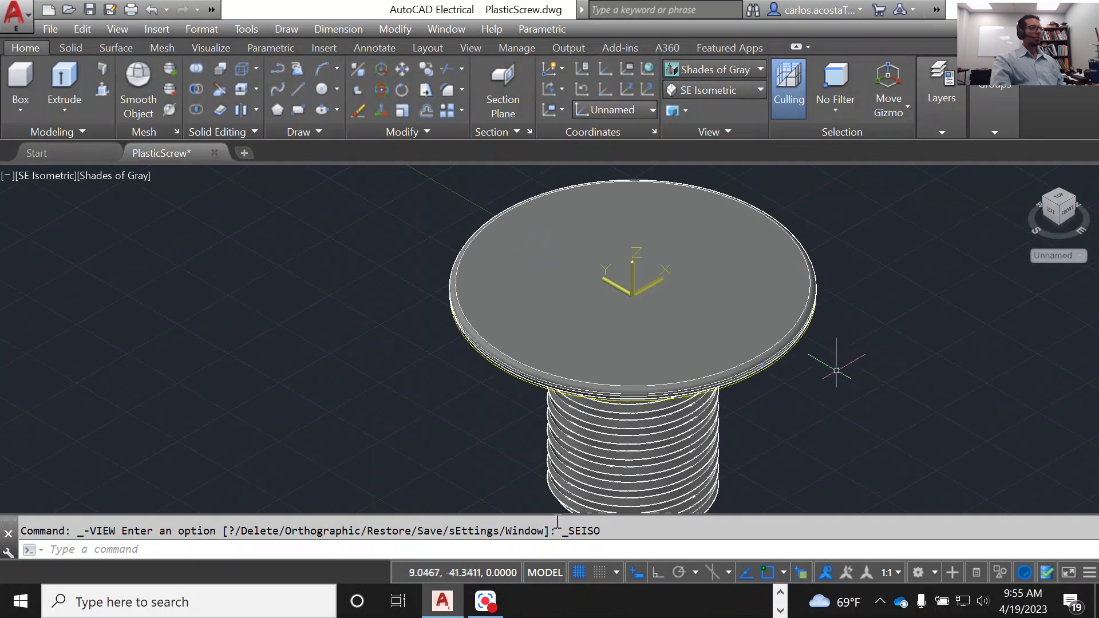
pyautogui.press('Escape')
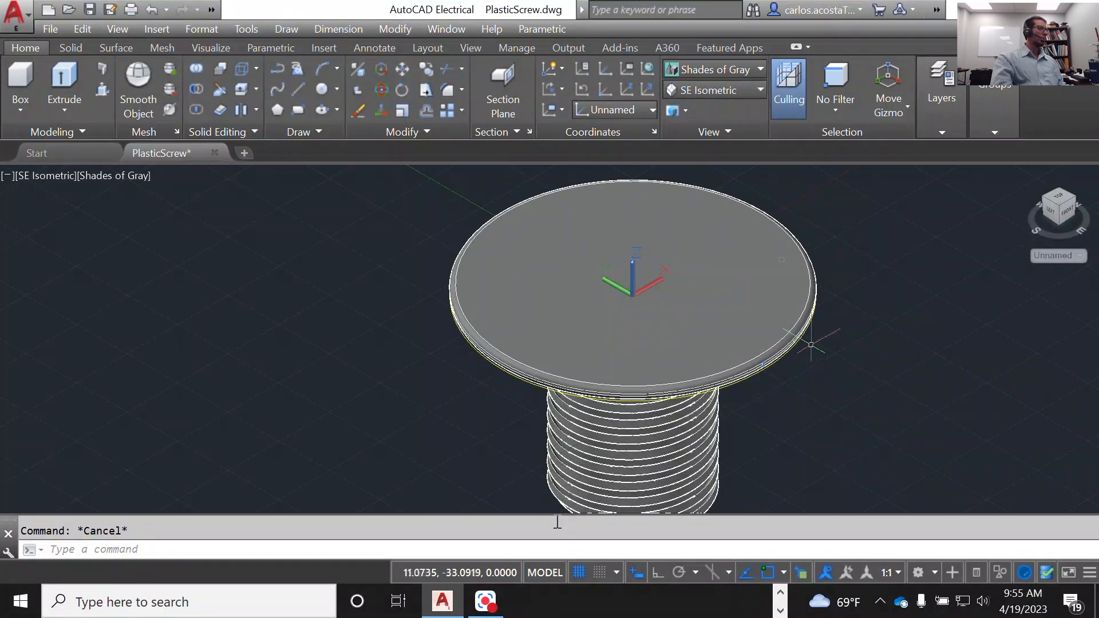
# Step: Restore the World coordinate system and assign the disc solid to the Disc layer
pyautogui.click(616, 109)
pyautogui.click(623, 127)
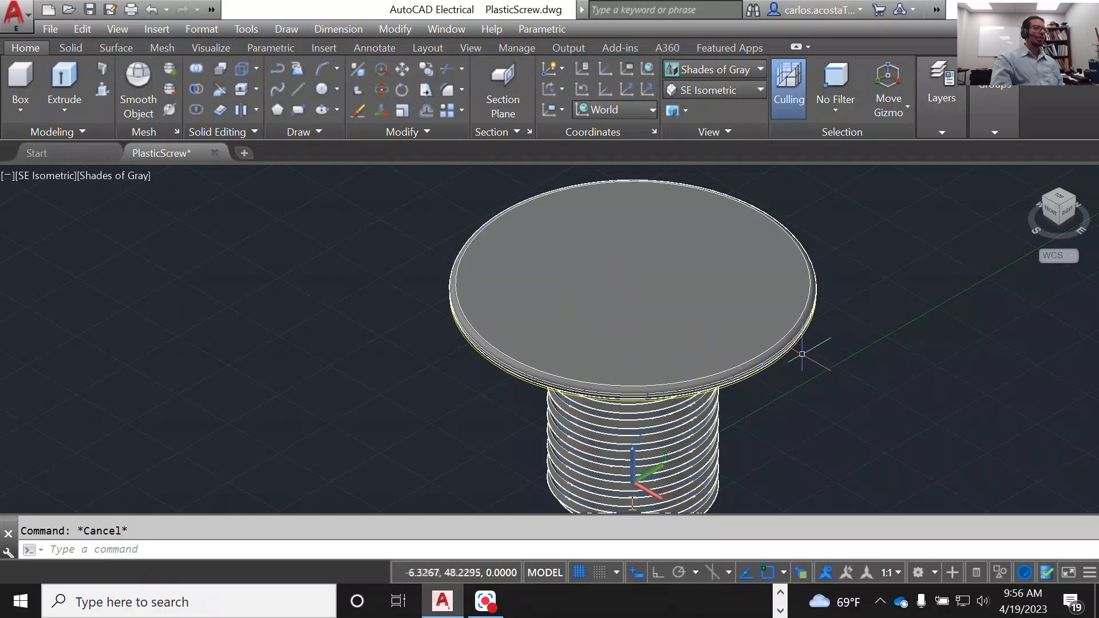
pyautogui.scroll(2, 804, 351)
pyautogui.click(762, 317)
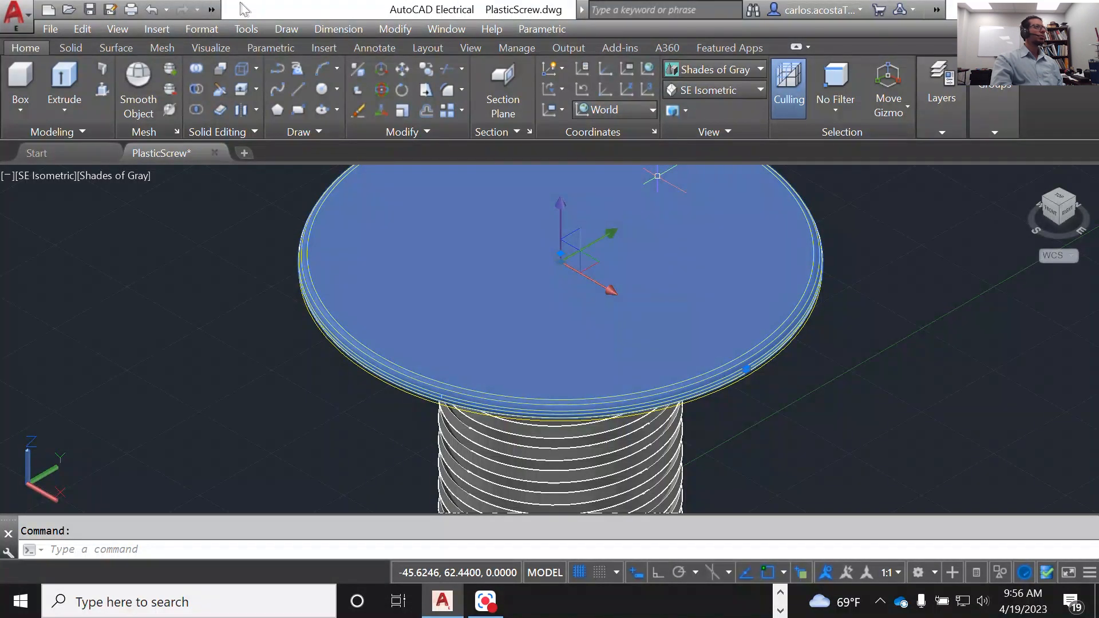
pyautogui.click(214, 10)
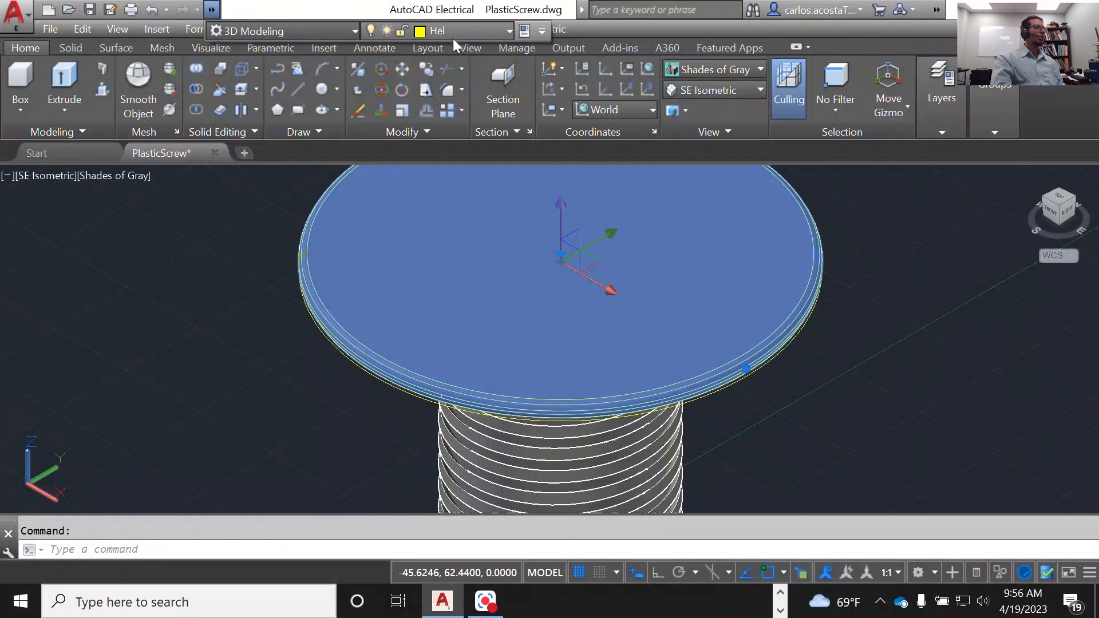
pyautogui.click(507, 31)
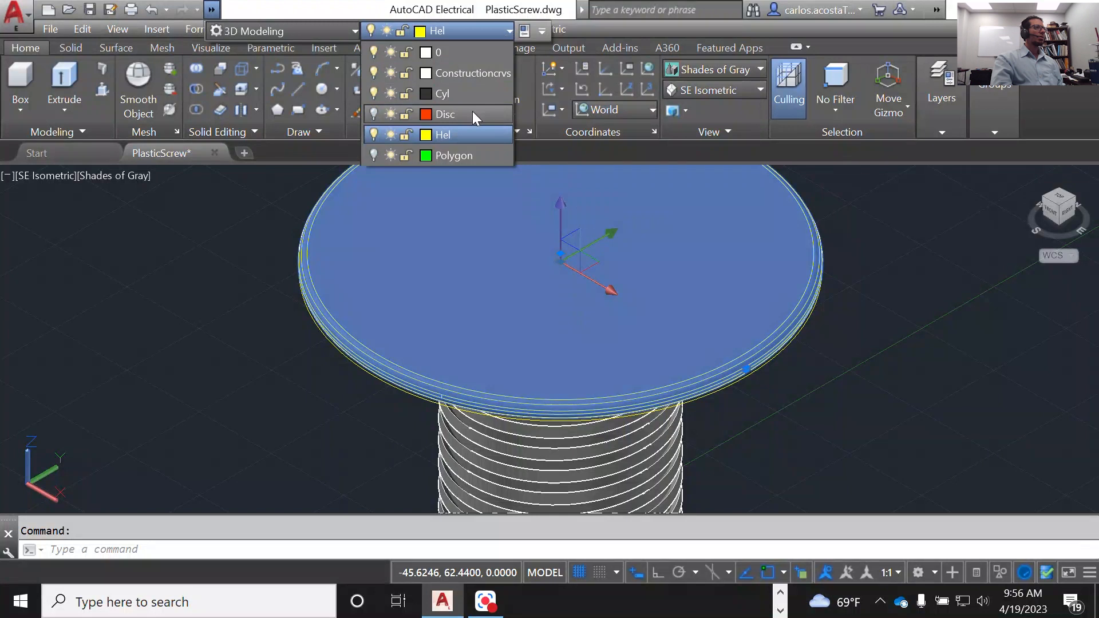
pyautogui.click(472, 112)
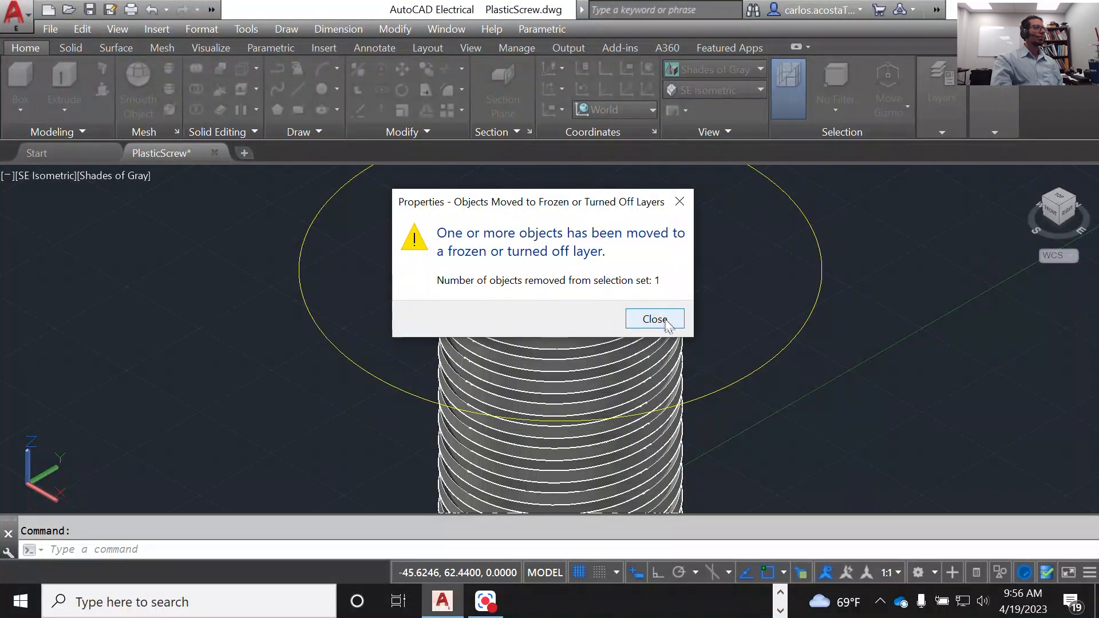
pyautogui.click(655, 319)
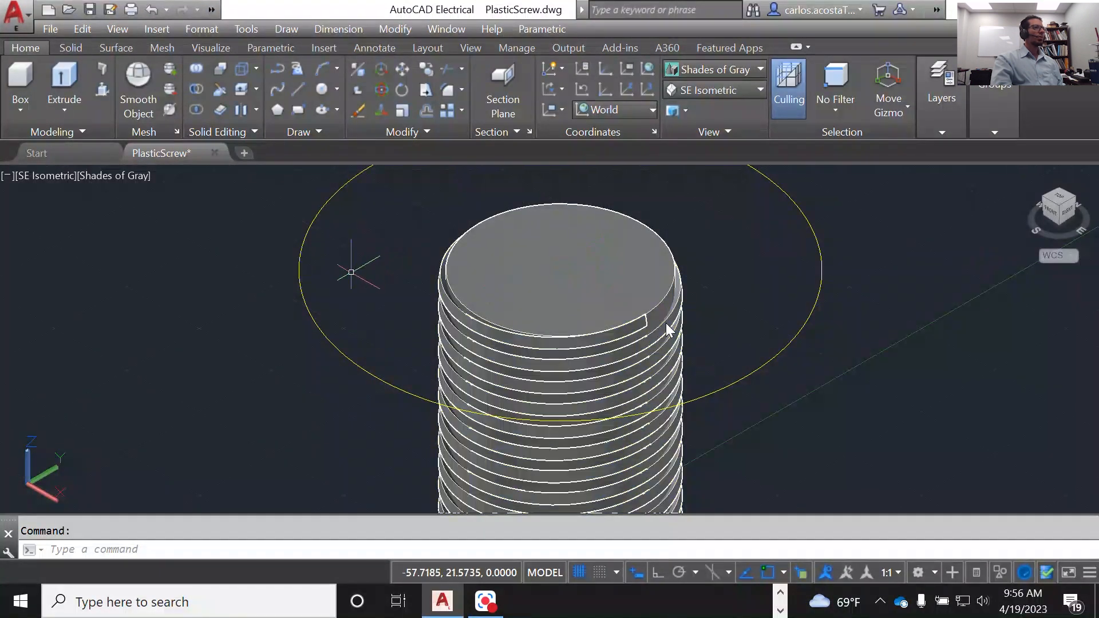
# Step: Make the Disc layer current while keeping it turned on, and clear the selection
pyautogui.scroll(-2, 658, 322)
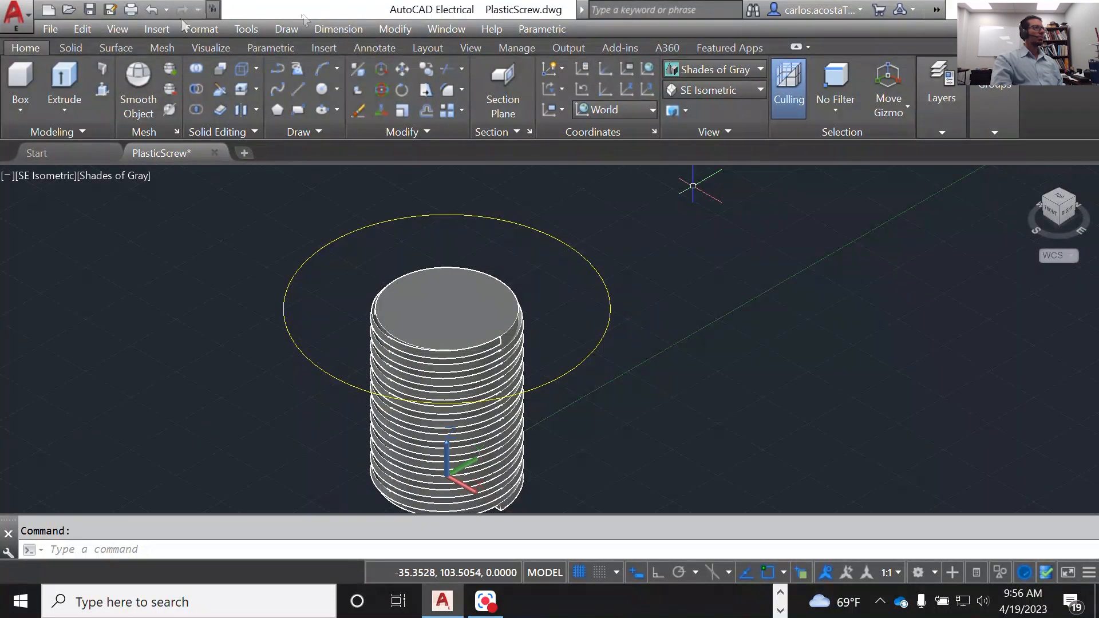
pyautogui.click(213, 10)
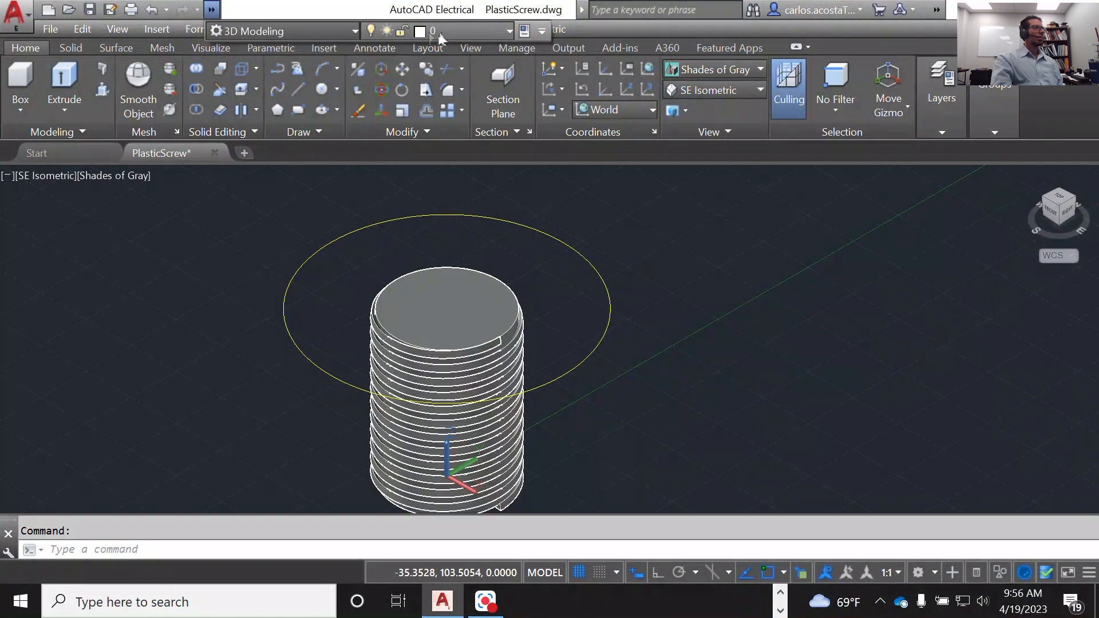
pyautogui.click(441, 36)
pyautogui.click(463, 112)
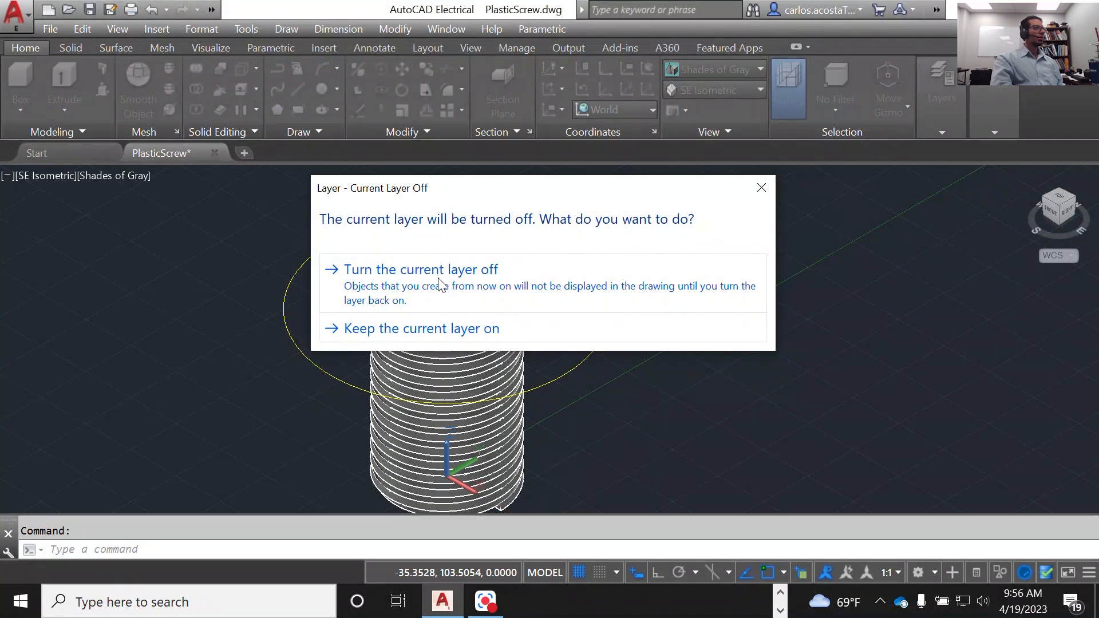
pyautogui.click(429, 331)
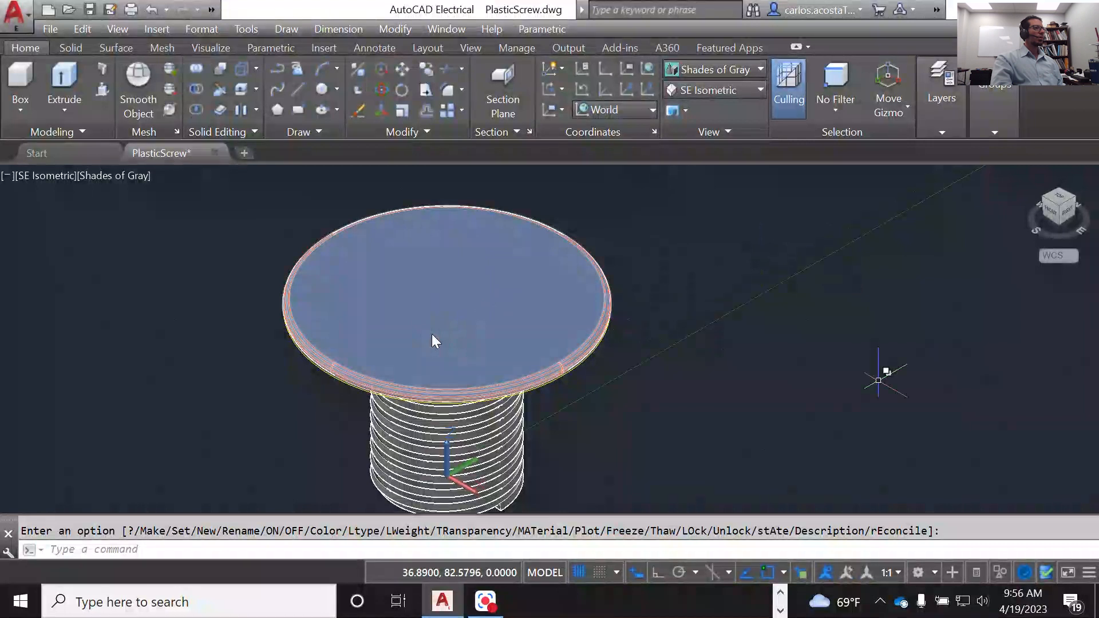
pyautogui.scroll(4, 722, 358)
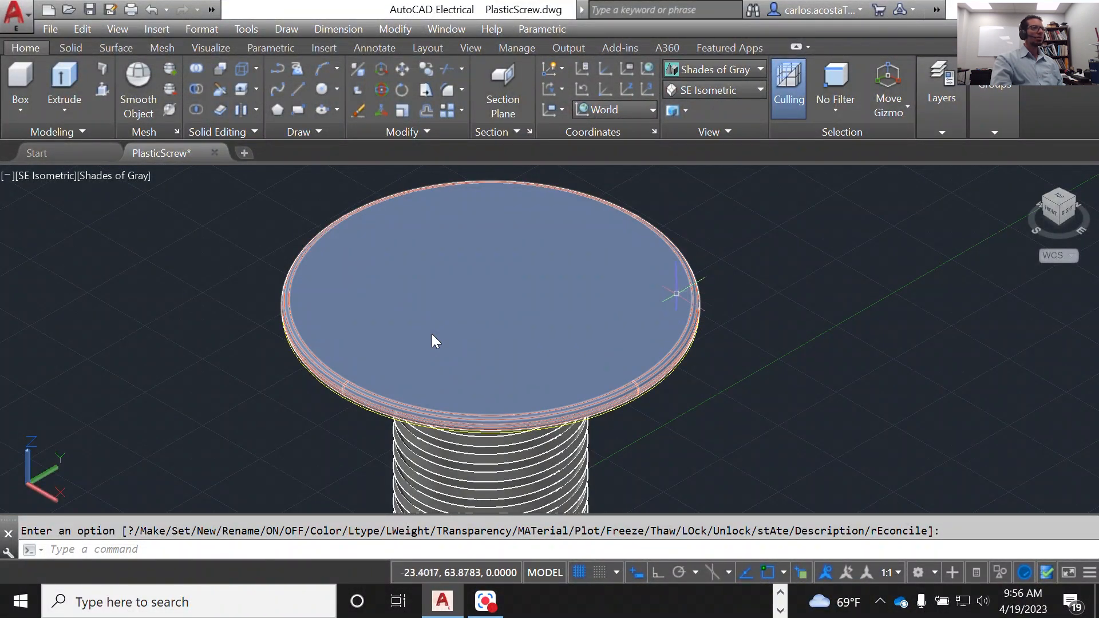
pyautogui.click(757, 288)
pyautogui.press('Escape')
pyautogui.press('Escape')
pyautogui.scroll(-2, 758, 287)
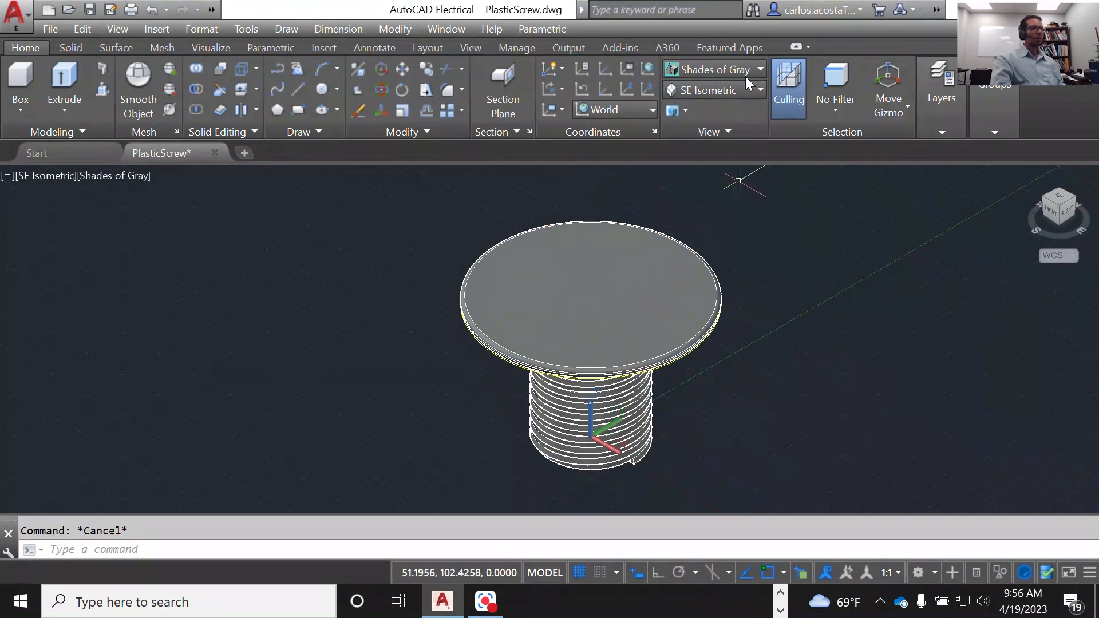
# Step: Display the screw in the 2D Wireframe visual style and examine the disc and thread edges
pyautogui.click(728, 67)
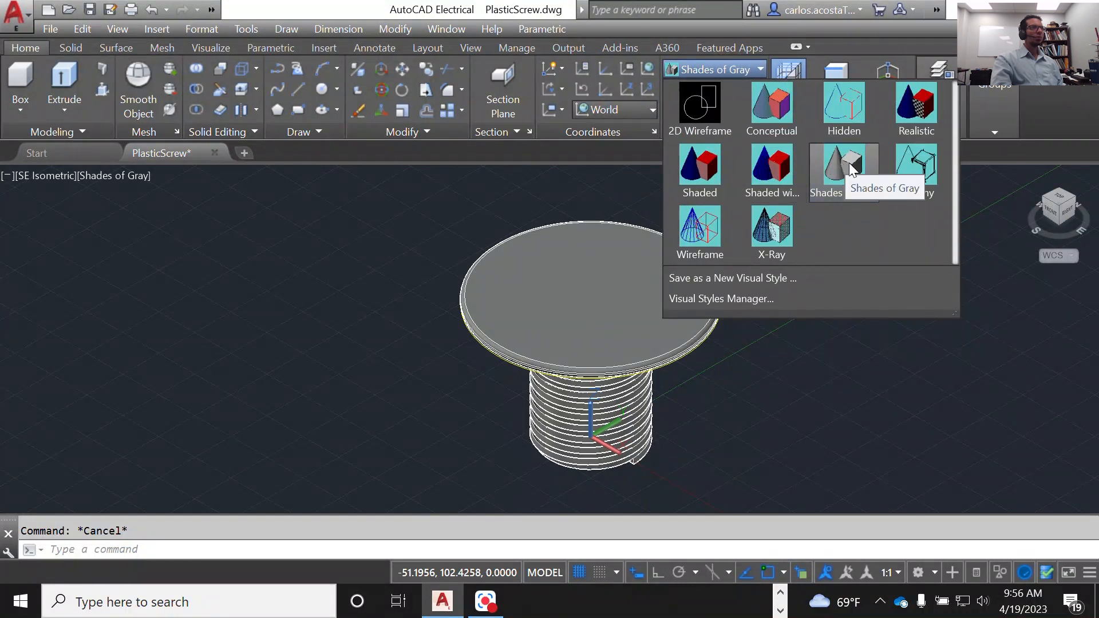
pyautogui.click(709, 99)
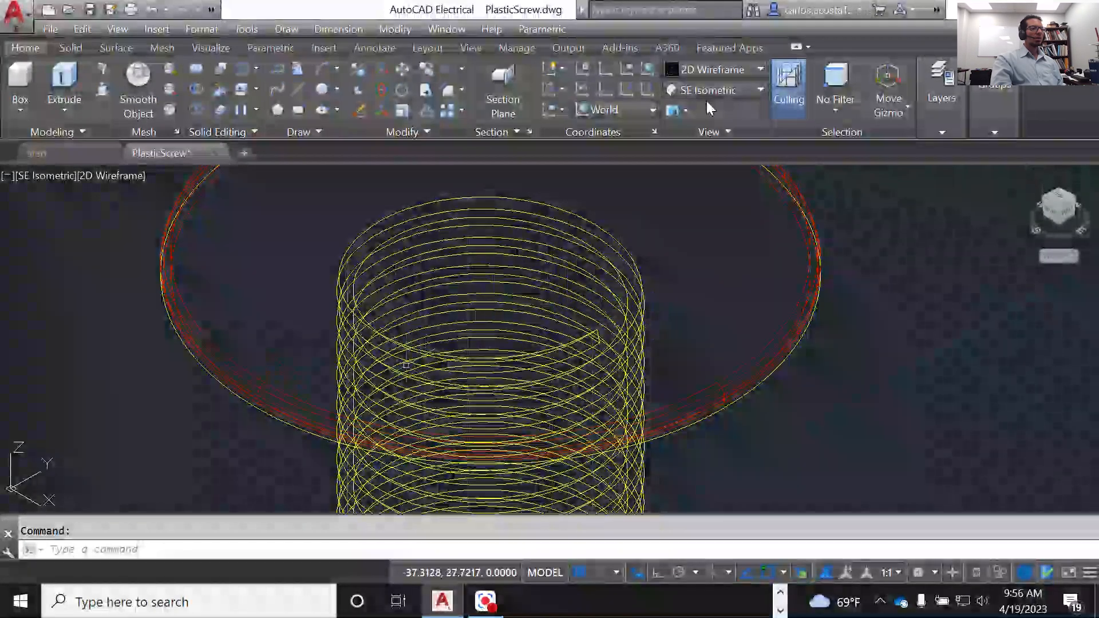
pyautogui.scroll(-4, 880, 305)
pyautogui.scroll(2, 463, 327)
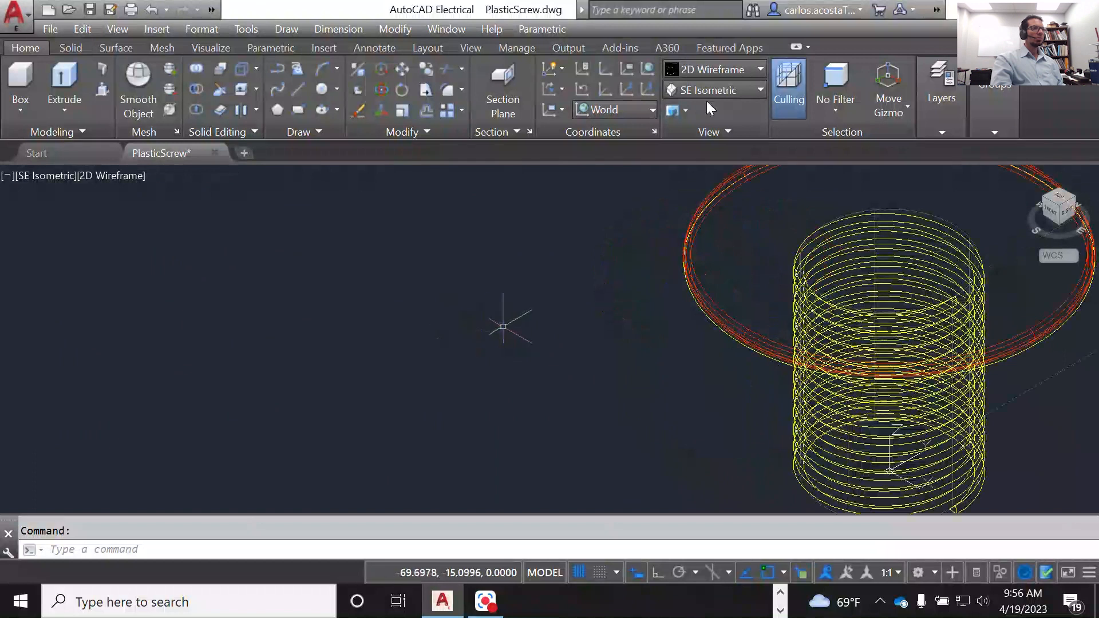
pyautogui.scroll(-2, 478, 323)
pyautogui.scroll(4, 933, 250)
pyautogui.scroll(-2, 725, 285)
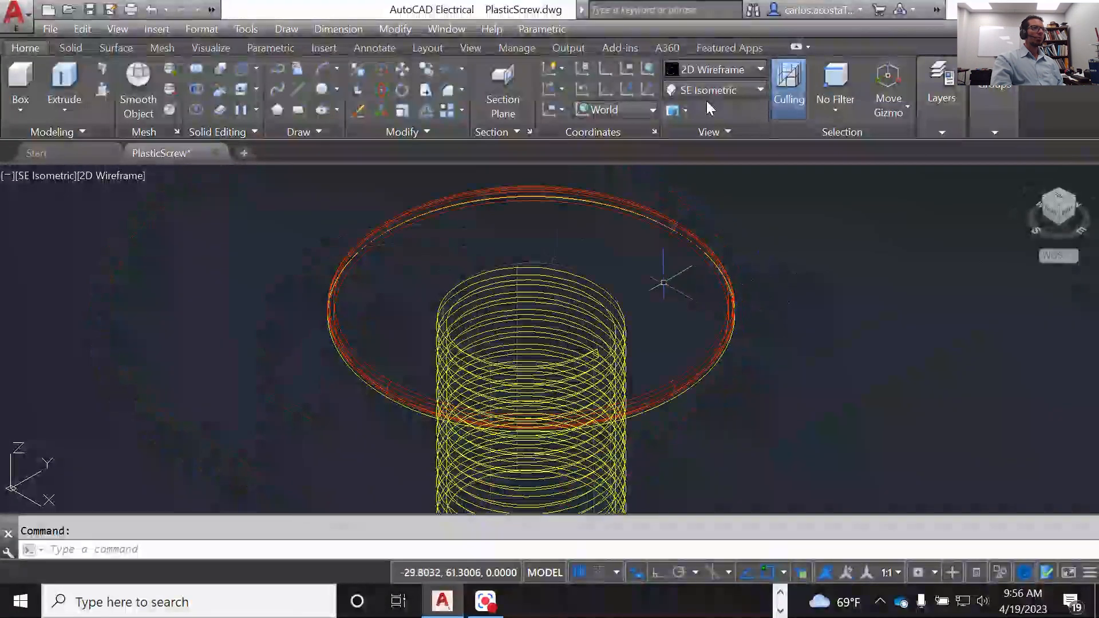
# Step: Preview the screw in the Wireframe and Realistic visual styles, and return it to Shades of Gray
pyautogui.click(723, 66)
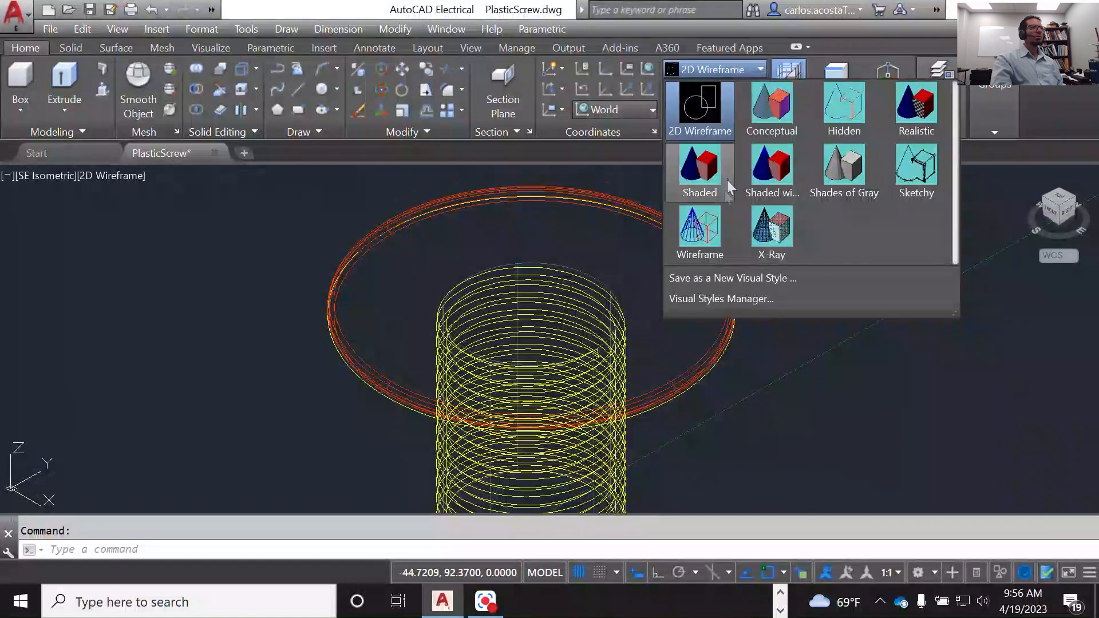
pyautogui.click(712, 225)
pyautogui.click(705, 73)
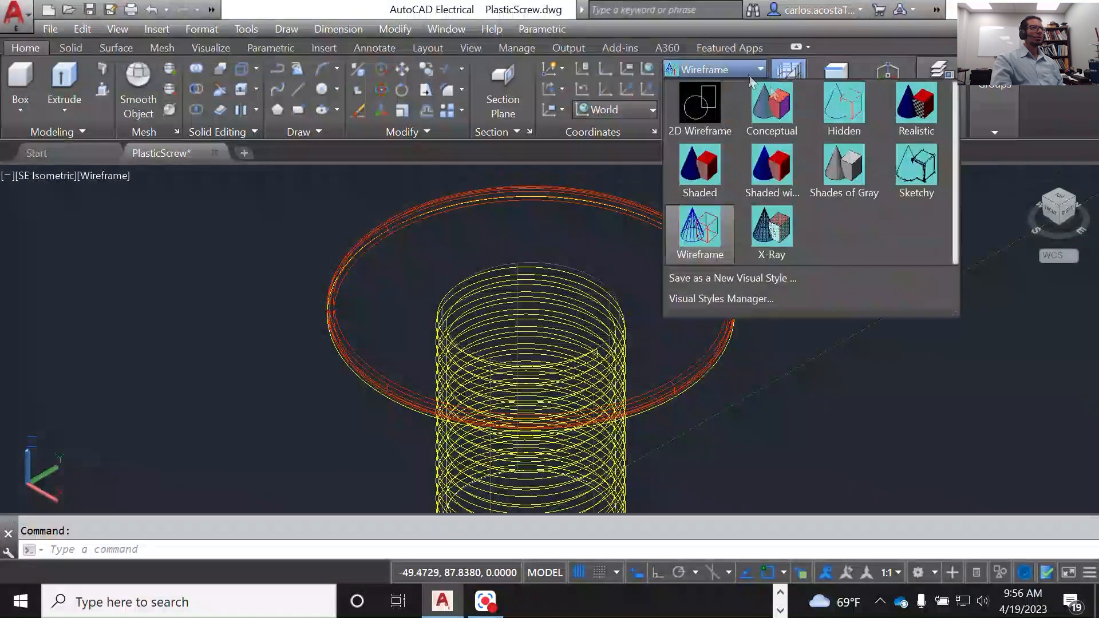
pyautogui.click(905, 108)
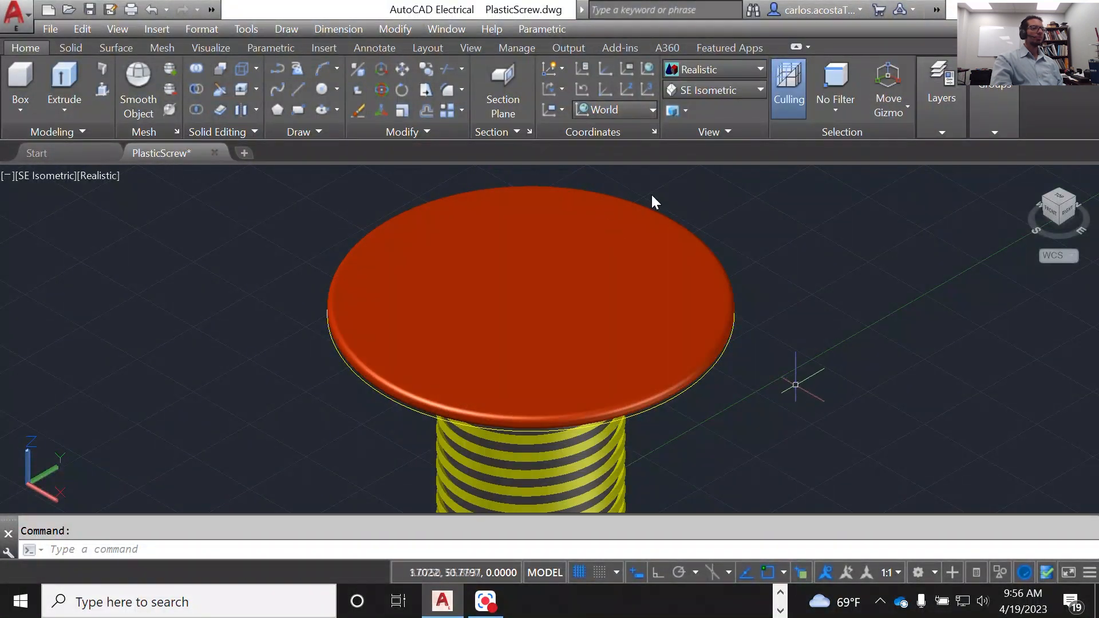
pyautogui.scroll(-2, 878, 372)
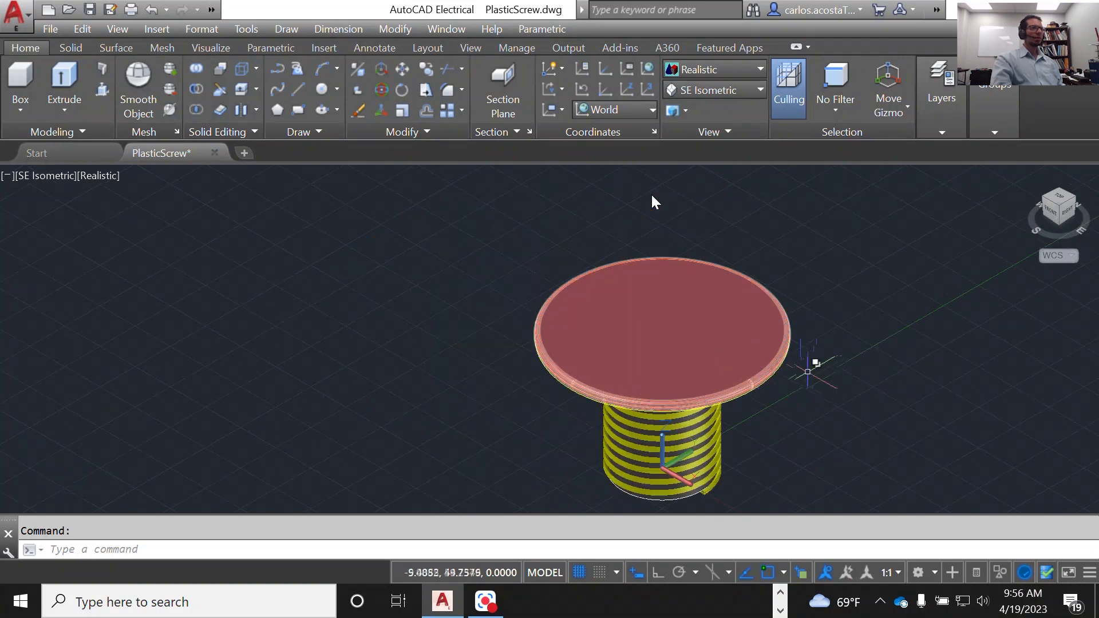
pyautogui.click(728, 68)
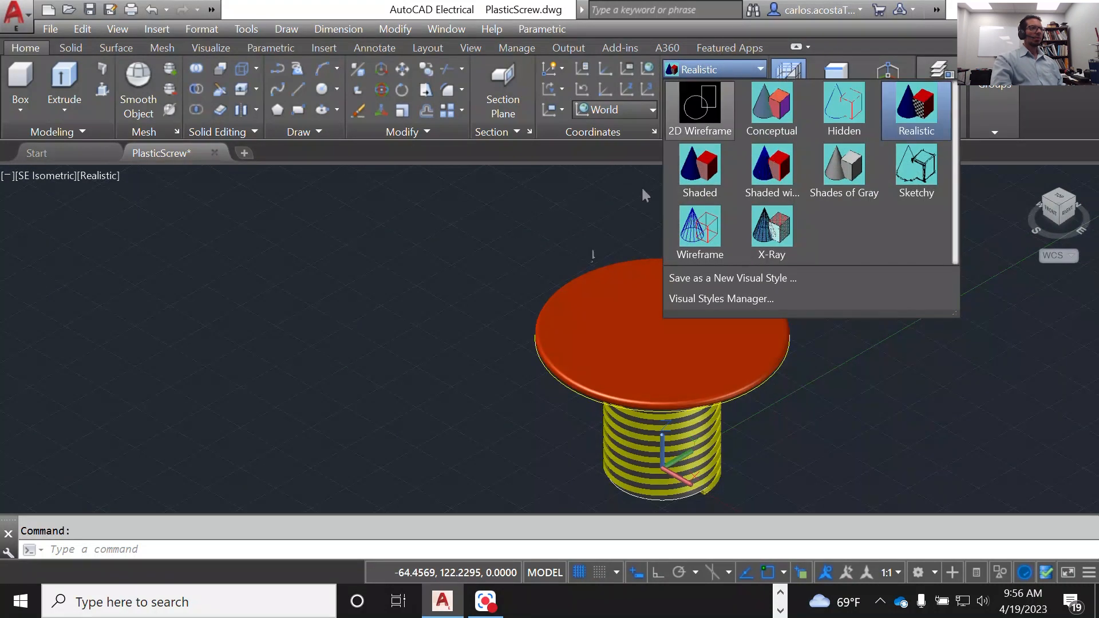
pyautogui.click(466, 382)
pyautogui.scroll(-4, 301, 306)
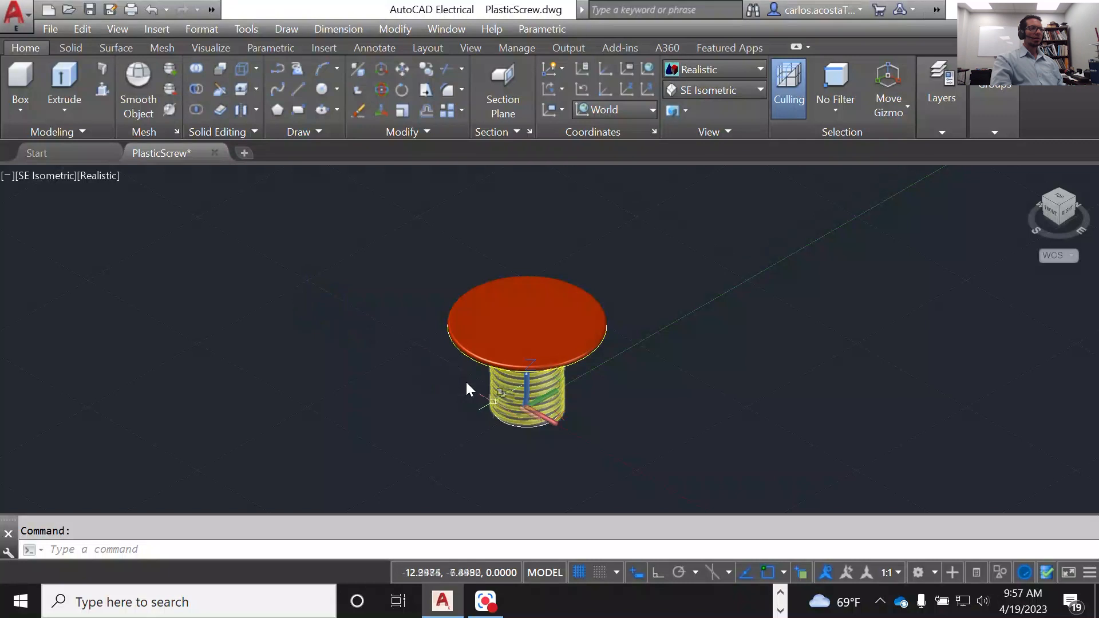
pyautogui.scroll(6, 501, 388)
pyautogui.scroll(3, 620, 402)
pyautogui.scroll(-2, 466, 383)
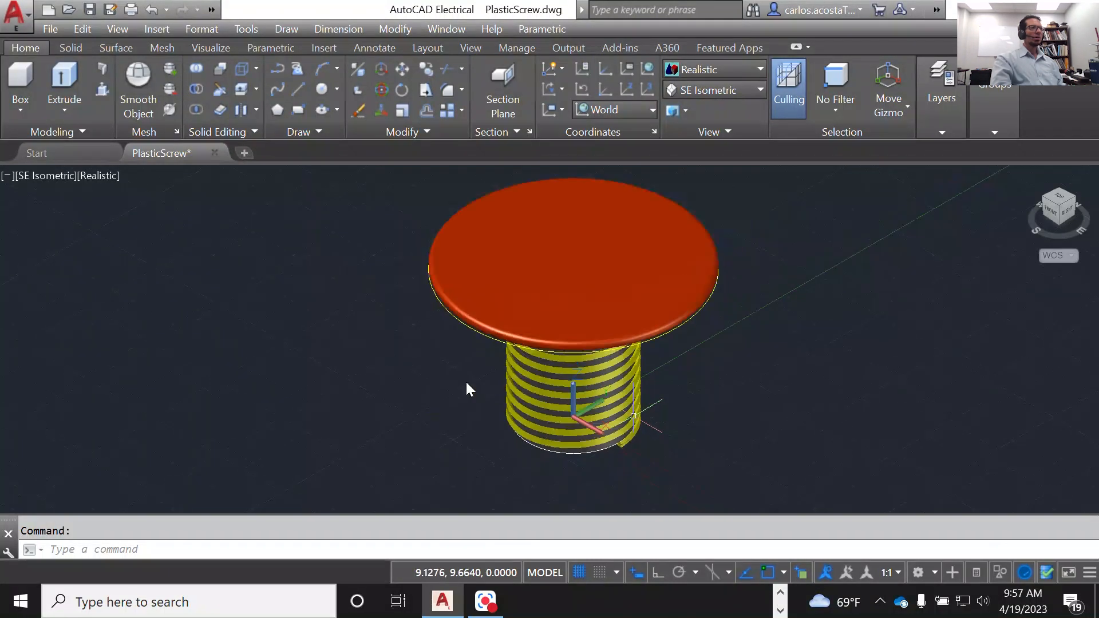
pyautogui.click(736, 69)
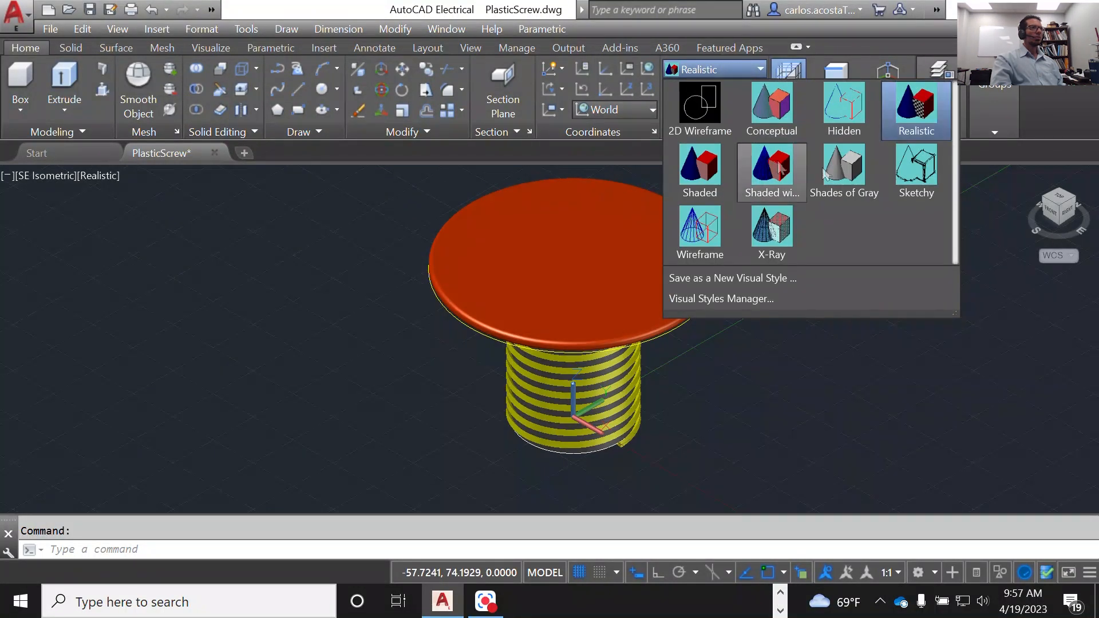
pyautogui.click(850, 173)
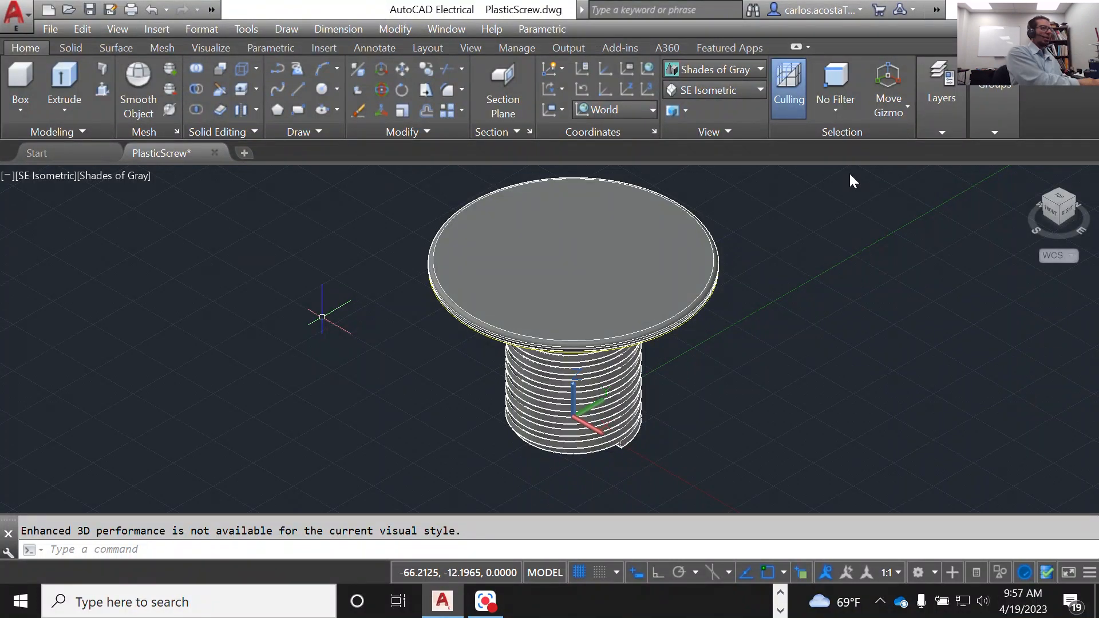
pyautogui.write('cir')
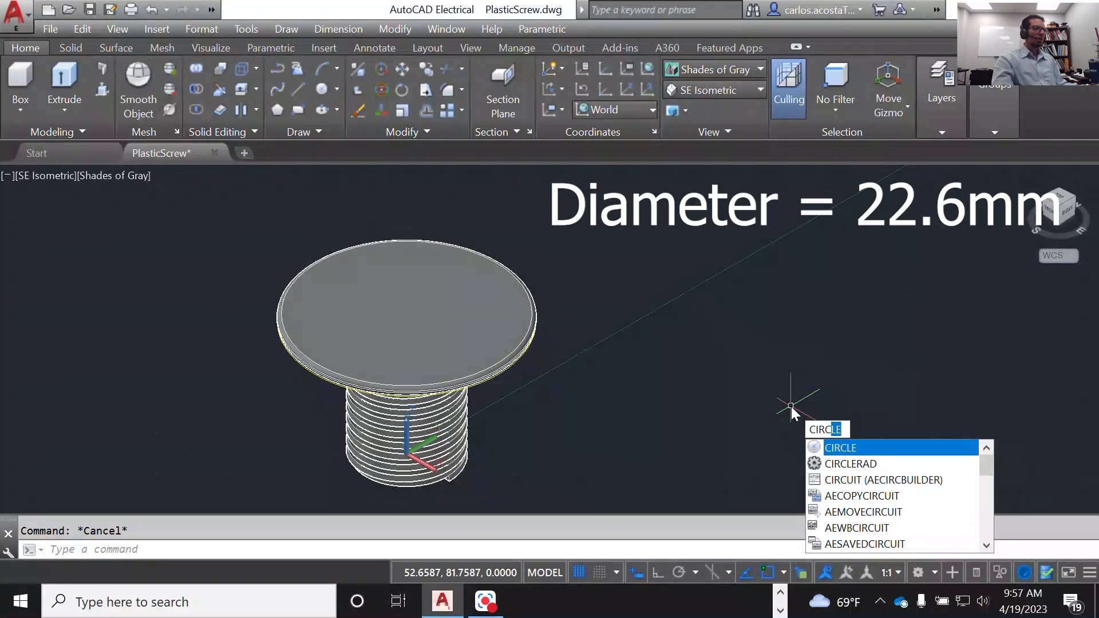
pyautogui.press('Return')
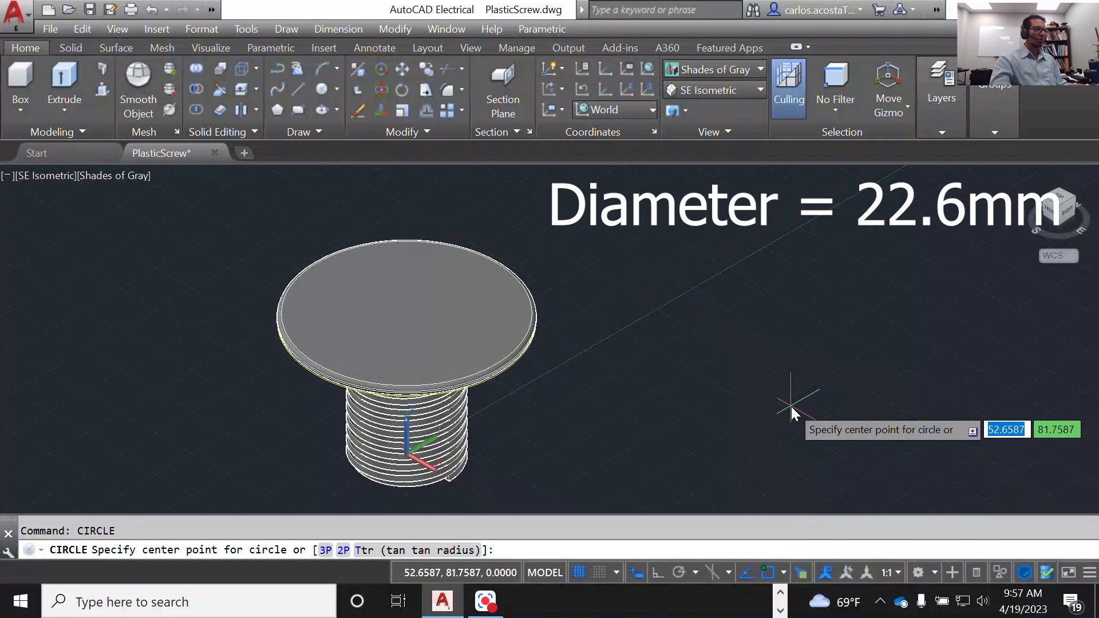
pyautogui.scroll(2, 472, 349)
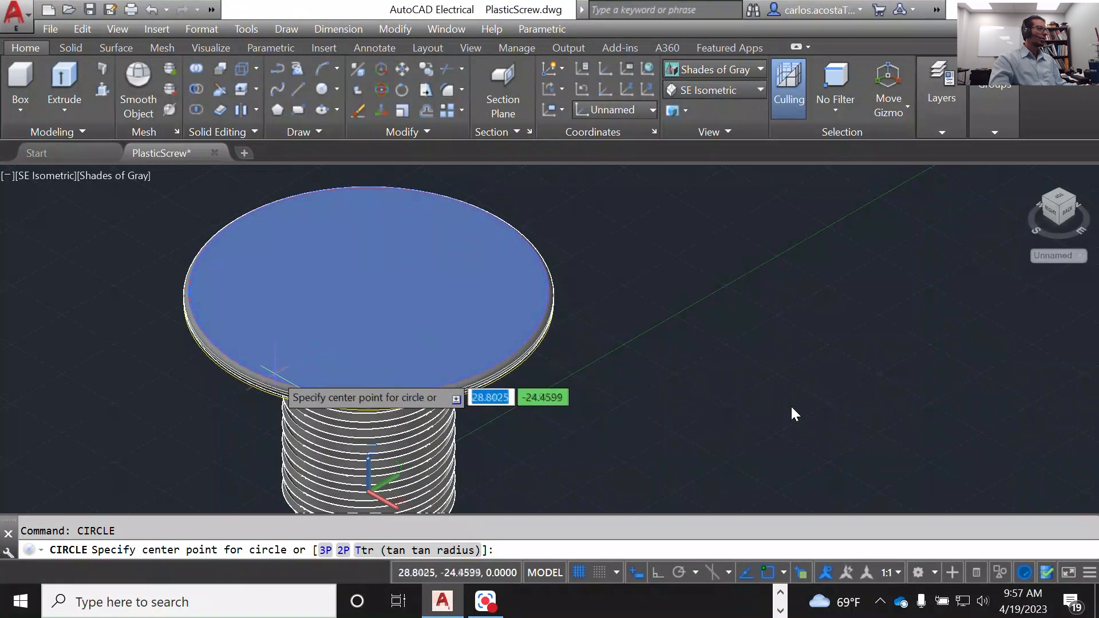
pyautogui.scroll(2, 424, 358)
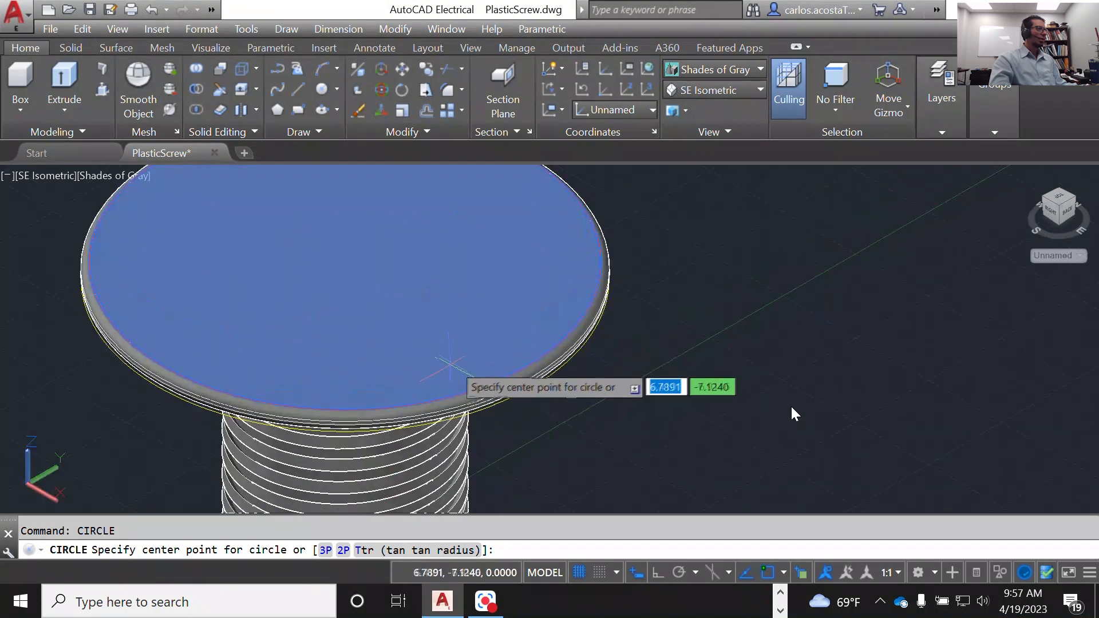
pyautogui.scroll(-4, 630, 312)
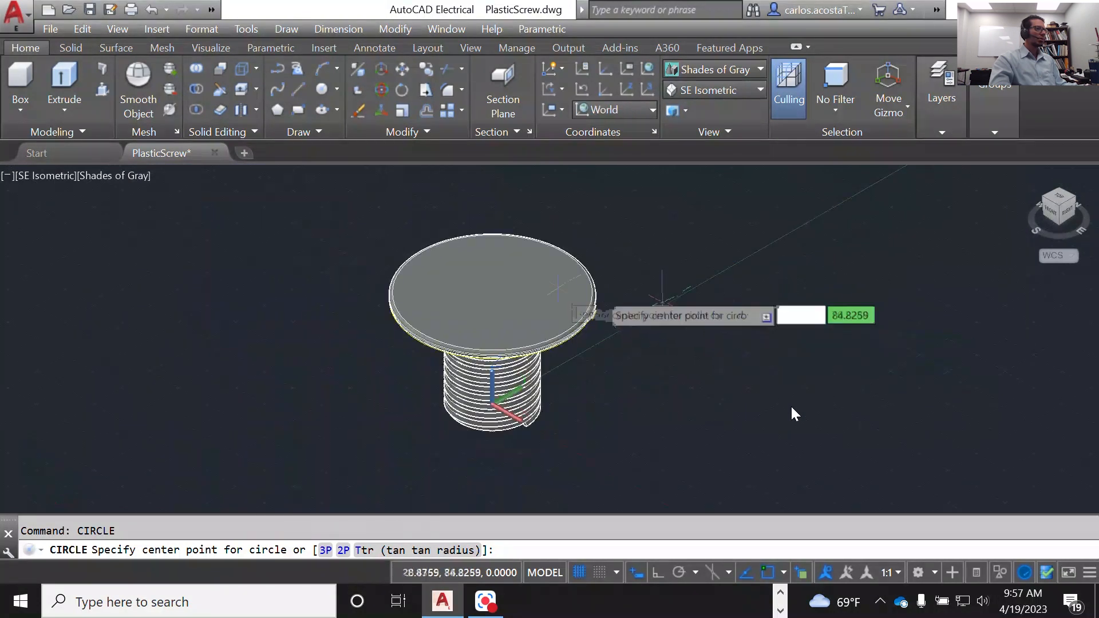
pyautogui.press('Escape')
pyautogui.scroll(2, 496, 288)
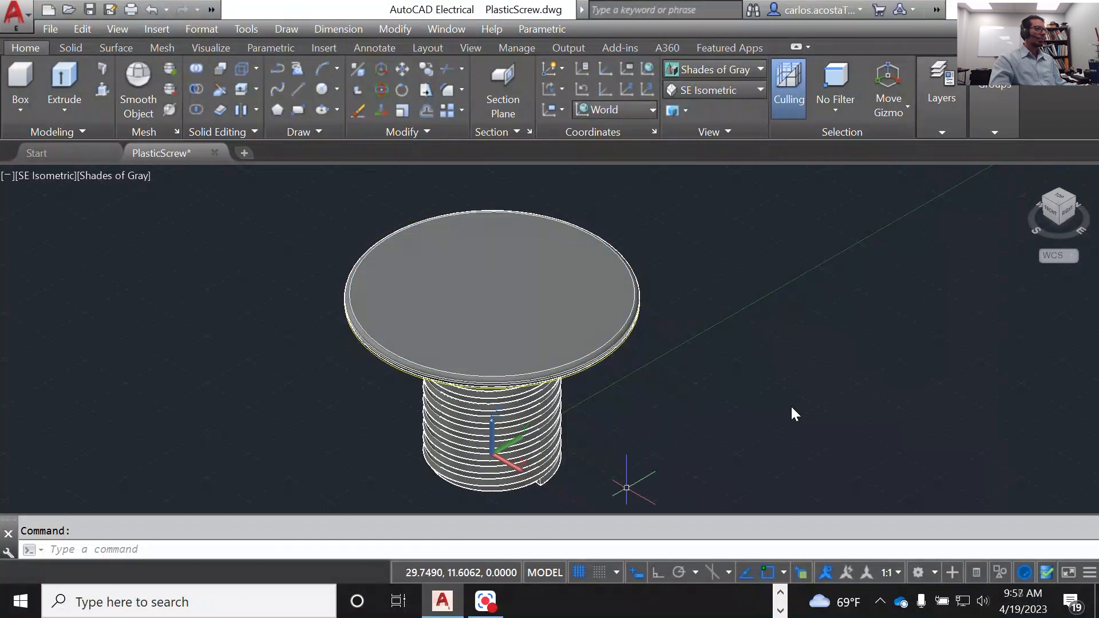
pyautogui.click(627, 487)
pyautogui.click(410, 422)
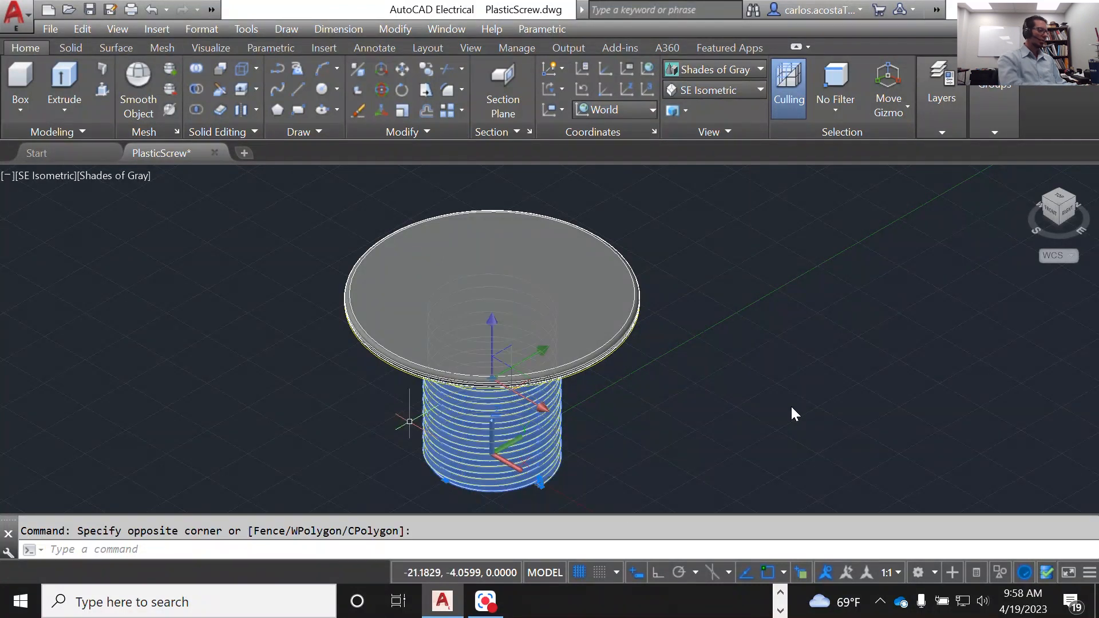
pyautogui.write('hide')
pyautogui.press('Escape')
# Step: Hide the threaded cylinder below the disc using object isolation, leaving the disc displayed
pyautogui.click(579, 484)
pyautogui.click(410, 424)
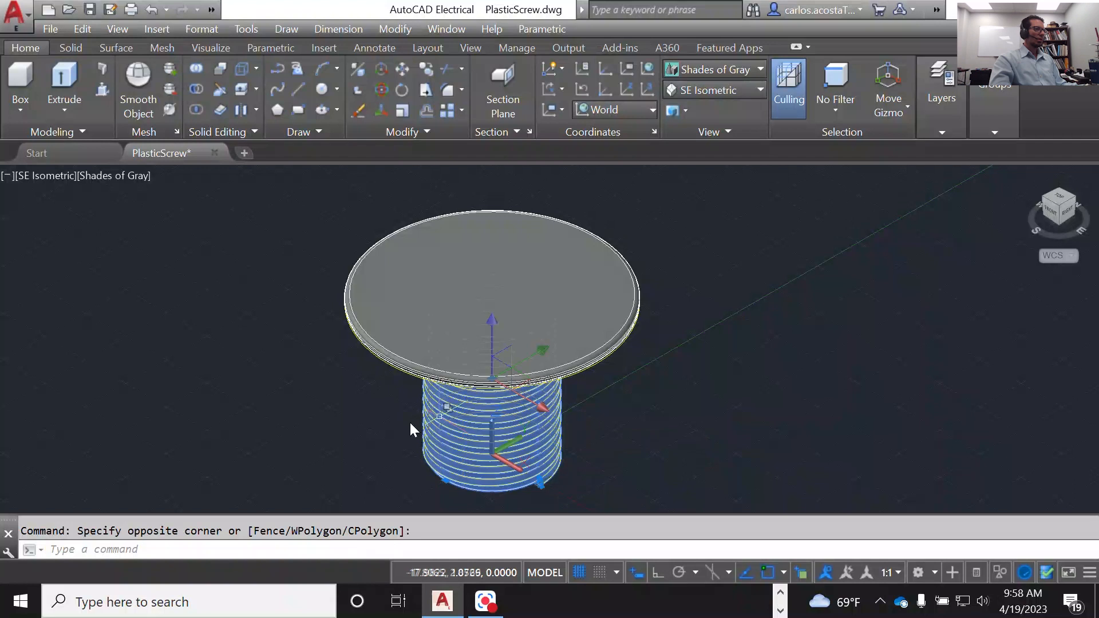
pyautogui.rightClick(441, 415)
pyautogui.moveTo(515, 137)
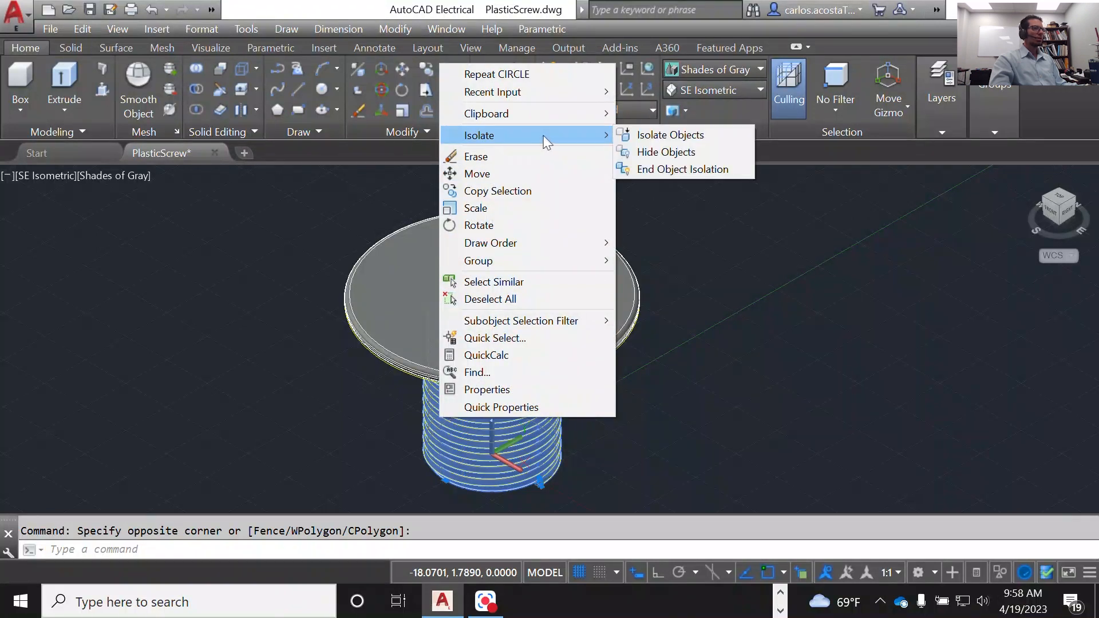
pyautogui.click(657, 151)
pyautogui.press('Escape')
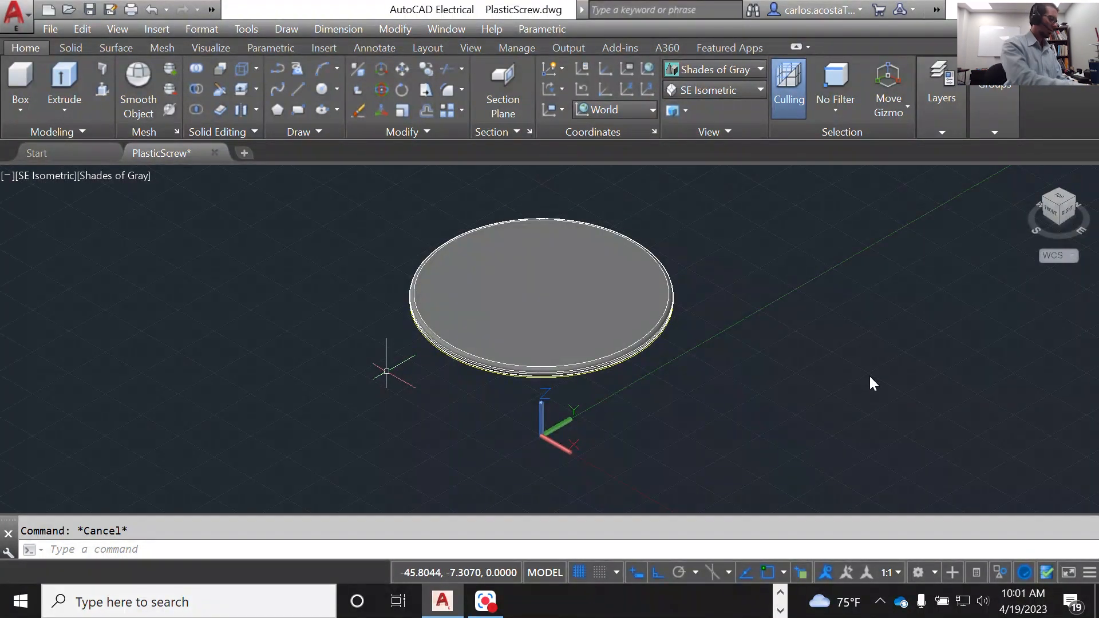
# Step: Try to place the user coordinate system at the center of the disc's top face, with the X-axis along the world Z direction
pyautogui.write('ucs')
pyautogui.press('Return')
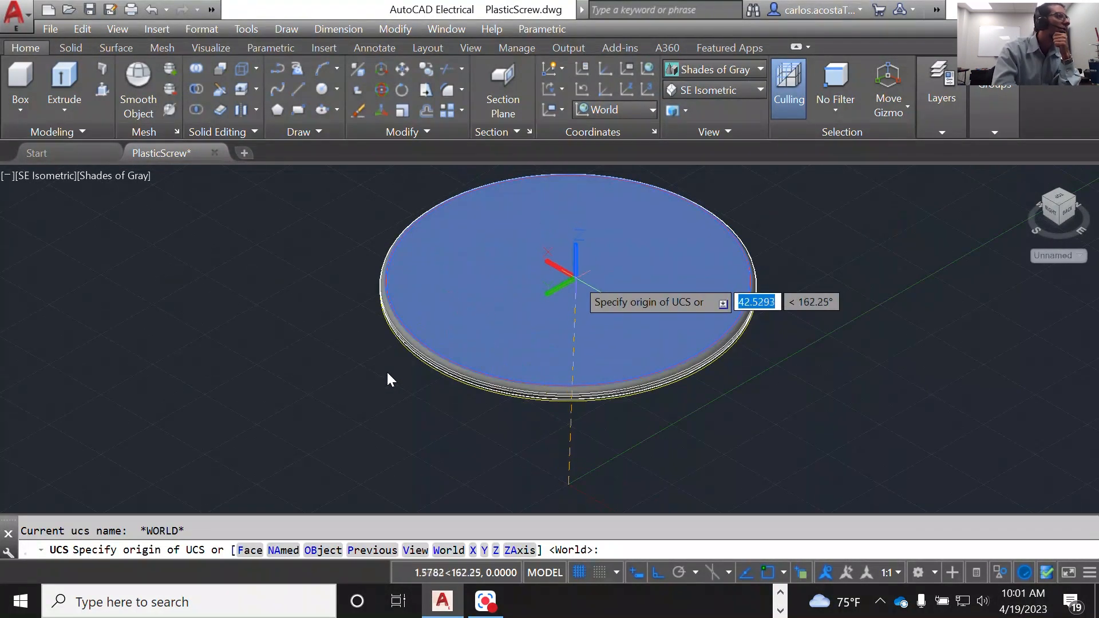
pyautogui.scroll(2, 567, 269)
pyautogui.scroll(-3, 589, 301)
pyautogui.scroll(3, 590, 301)
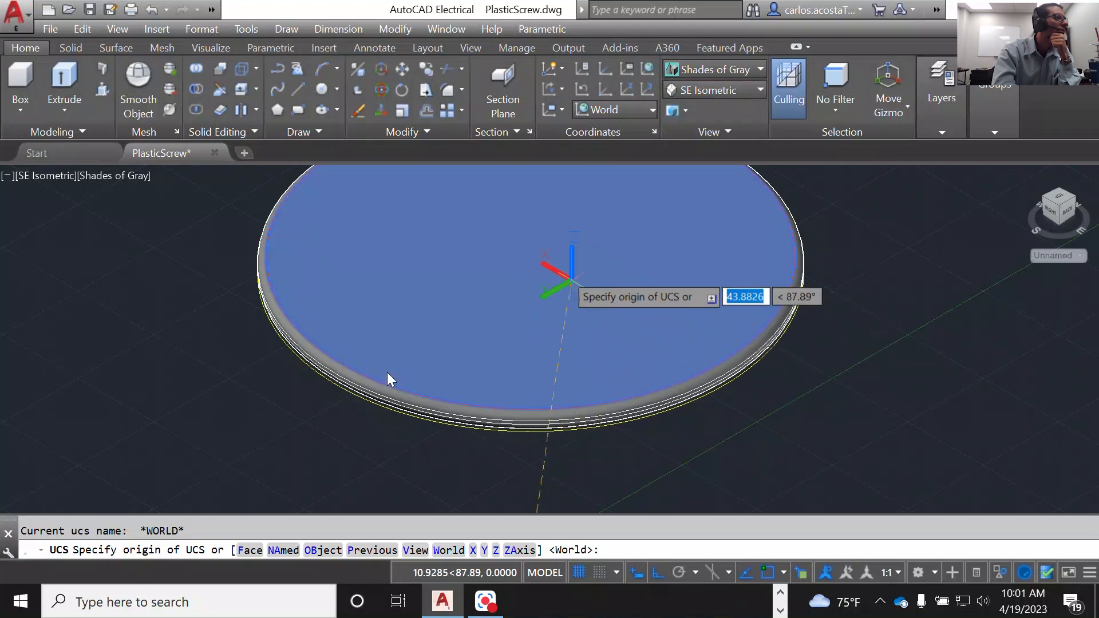
pyautogui.press('F8')
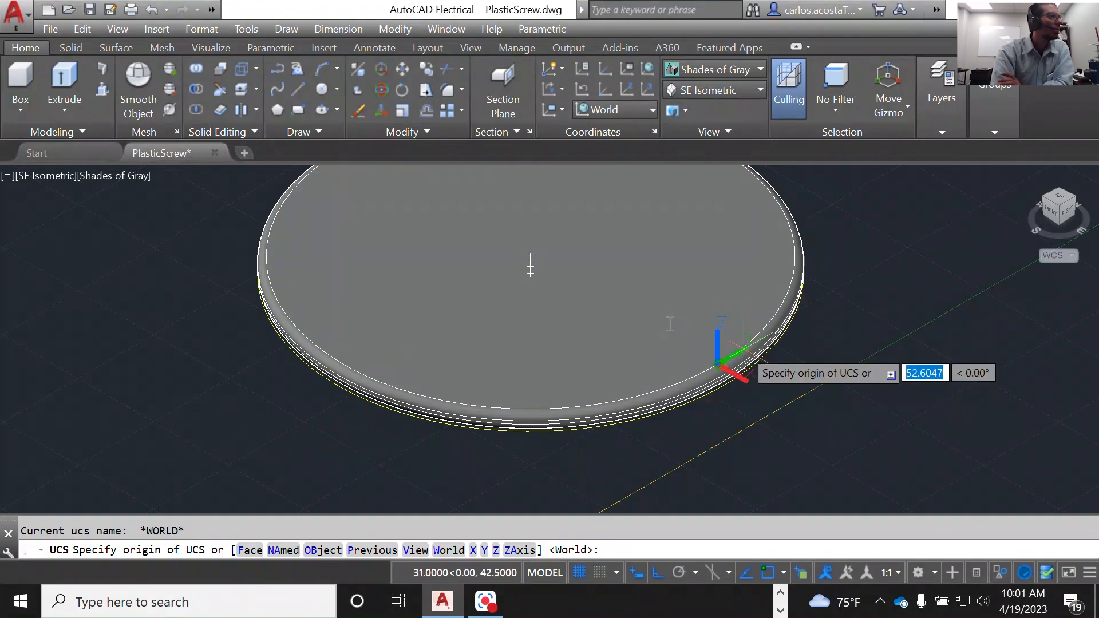
pyautogui.click(751, 346)
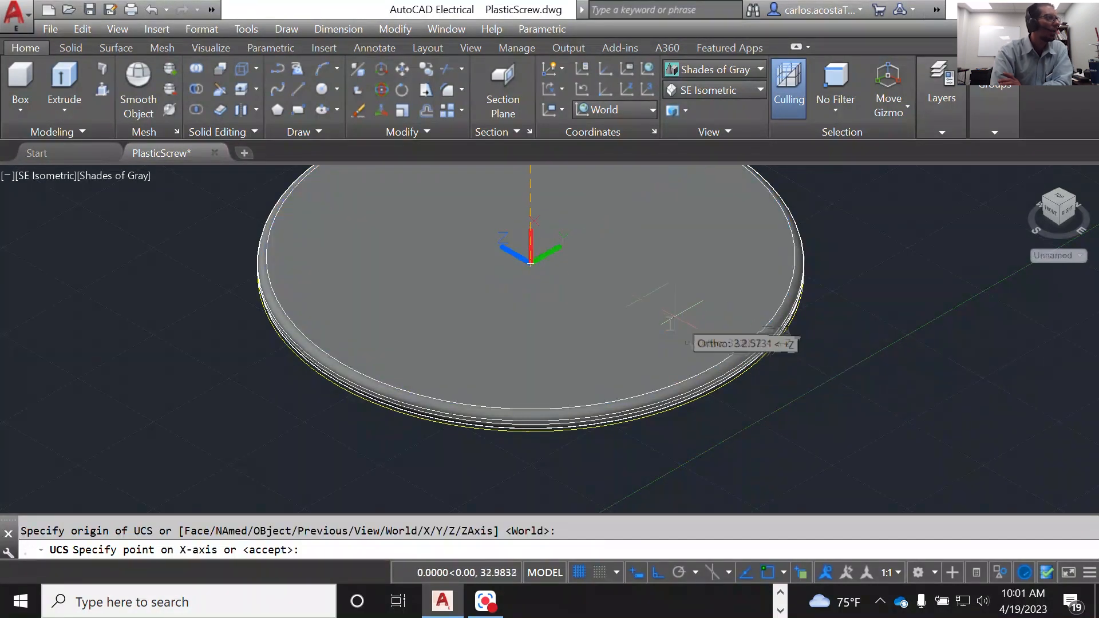
pyautogui.scroll(-3, 529, 269)
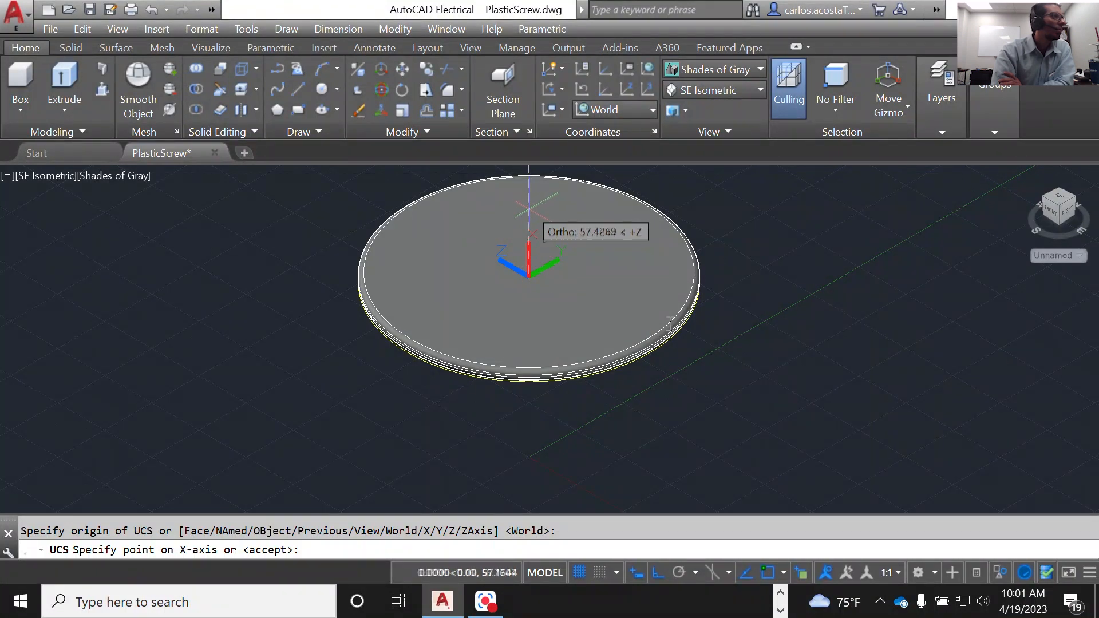
pyautogui.scroll(-3, 530, 207)
pyautogui.click(529, 178)
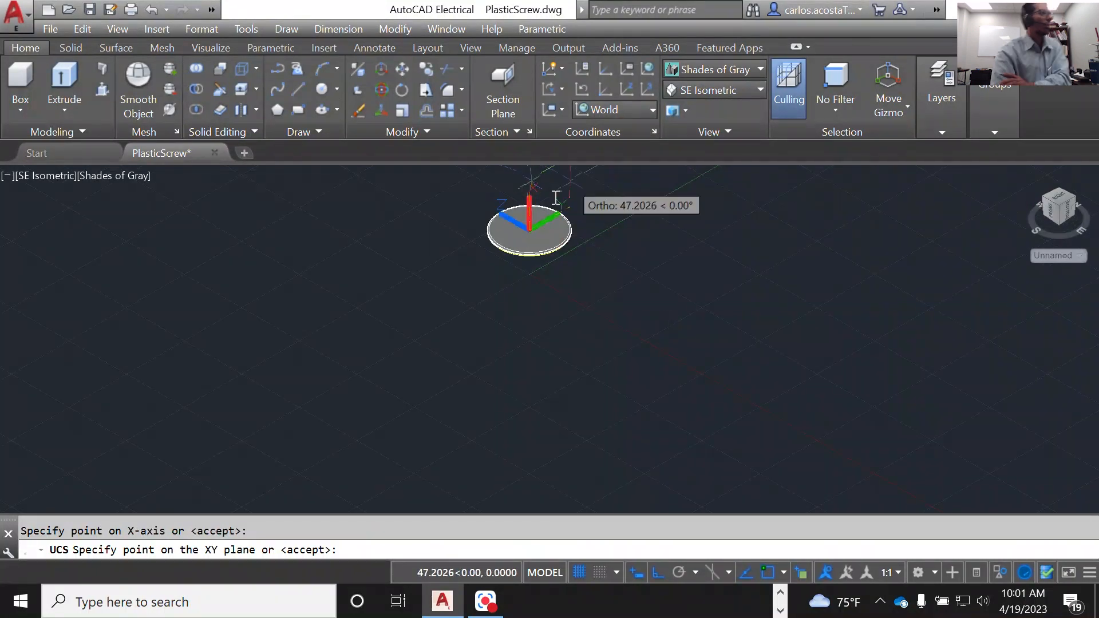
pyautogui.press('Return')
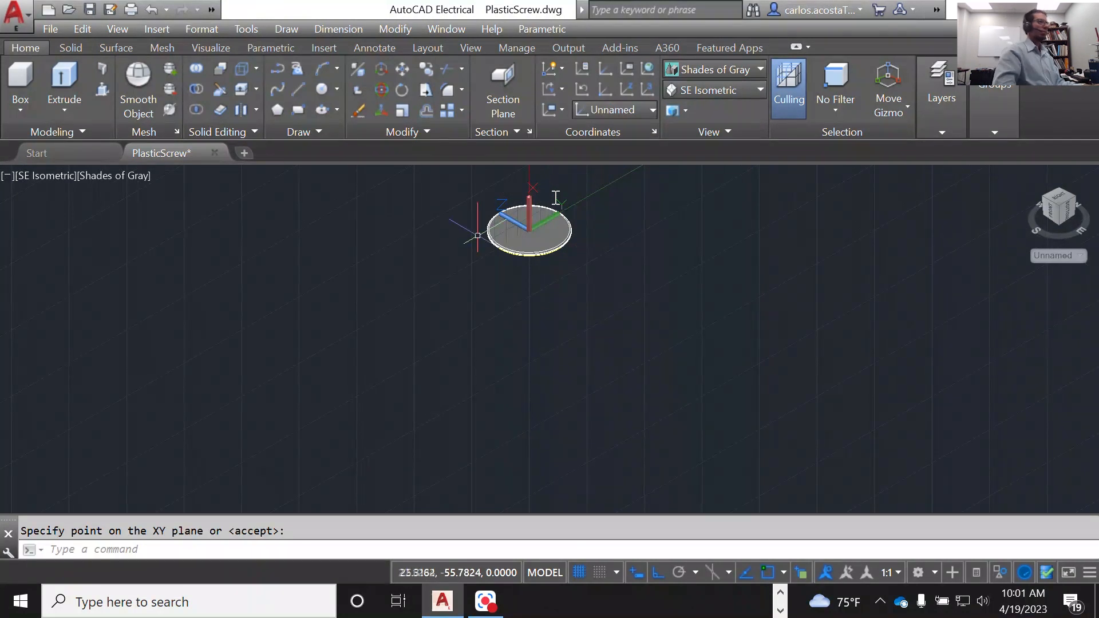
pyautogui.scroll(6, 489, 235)
pyautogui.scroll(3, 611, 332)
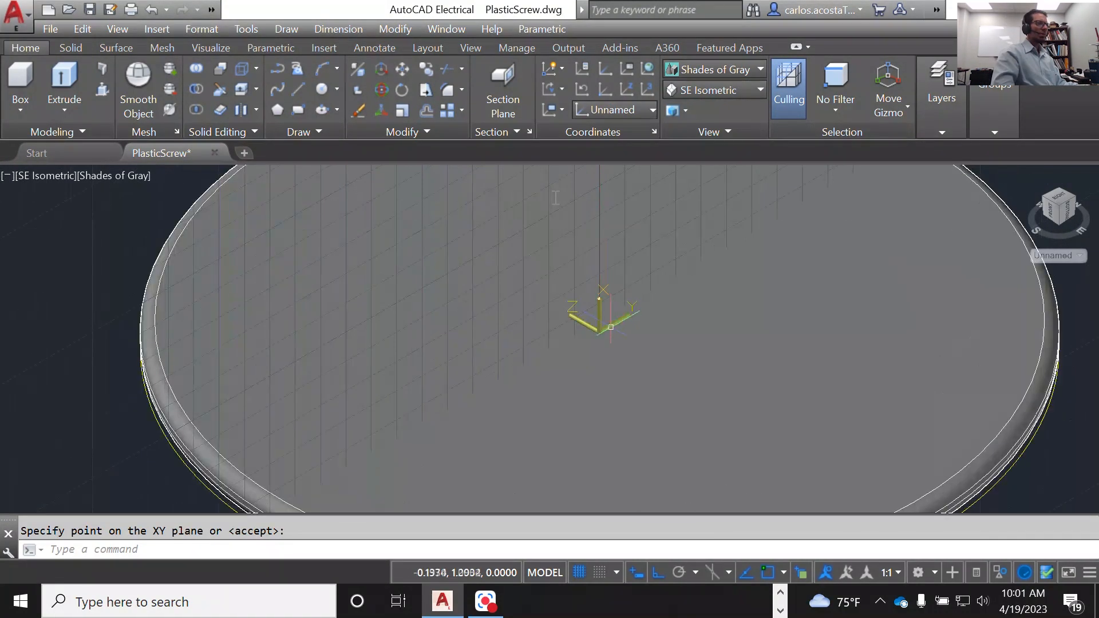
pyautogui.click(602, 332)
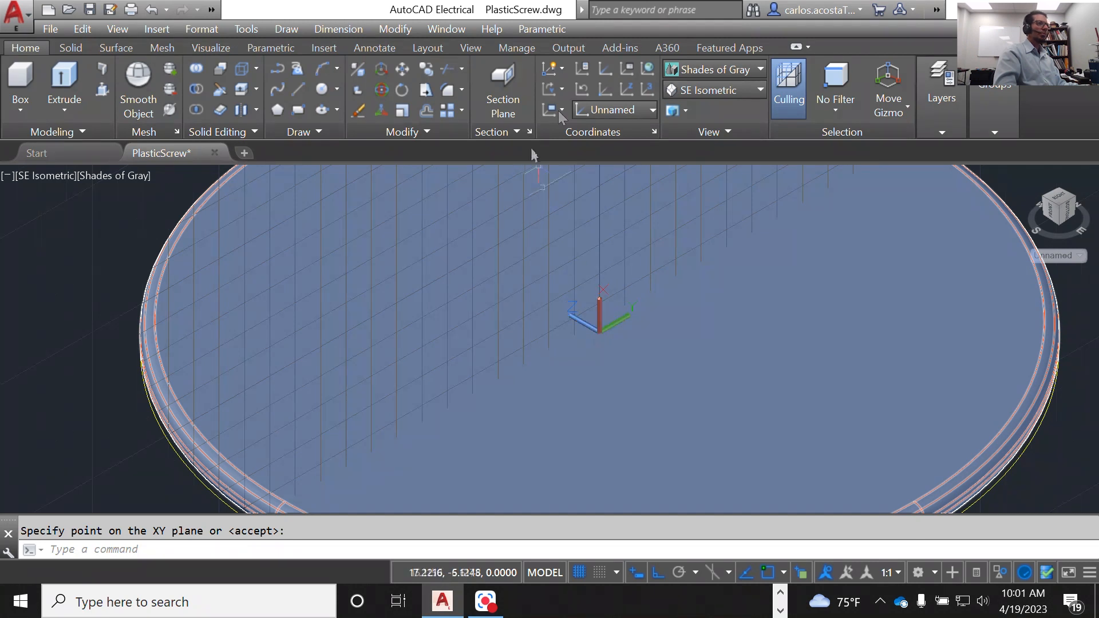
pyautogui.click(553, 113)
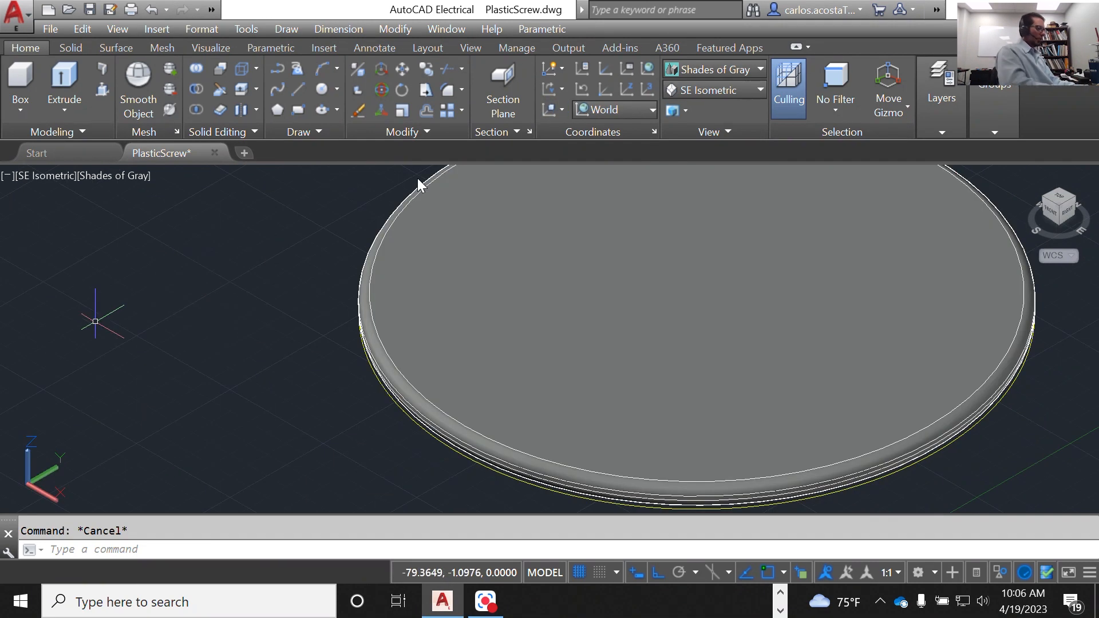
# Step: Define a user coordinate system near the disc with its X-axis along the world X direction, accepting the default XY plane
pyautogui.write('u')
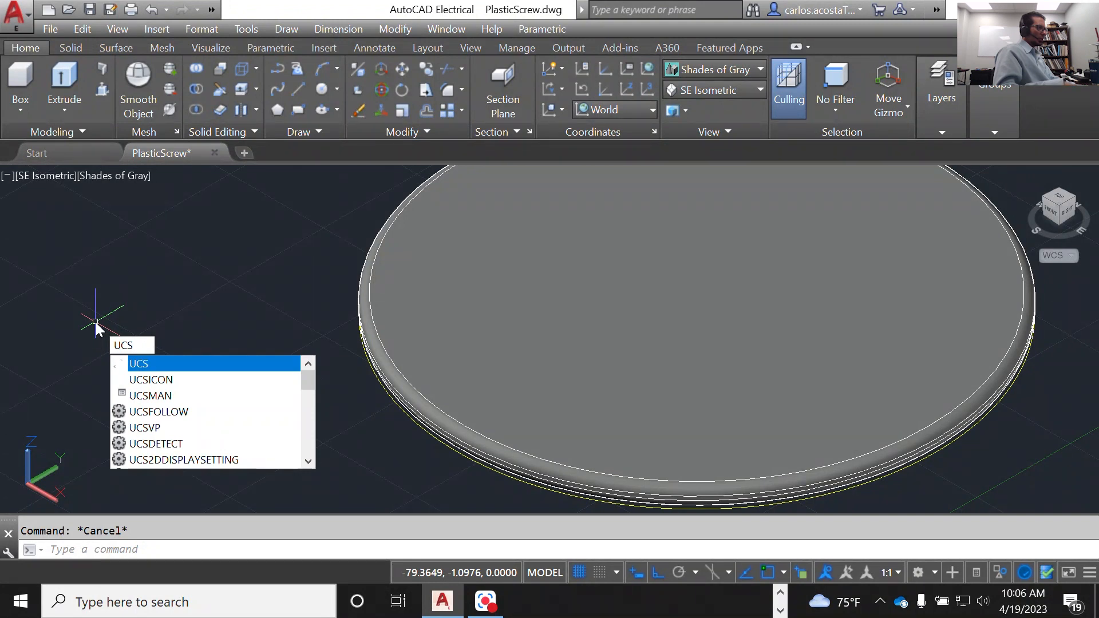
pyautogui.write('cs')
pyautogui.press('Return')
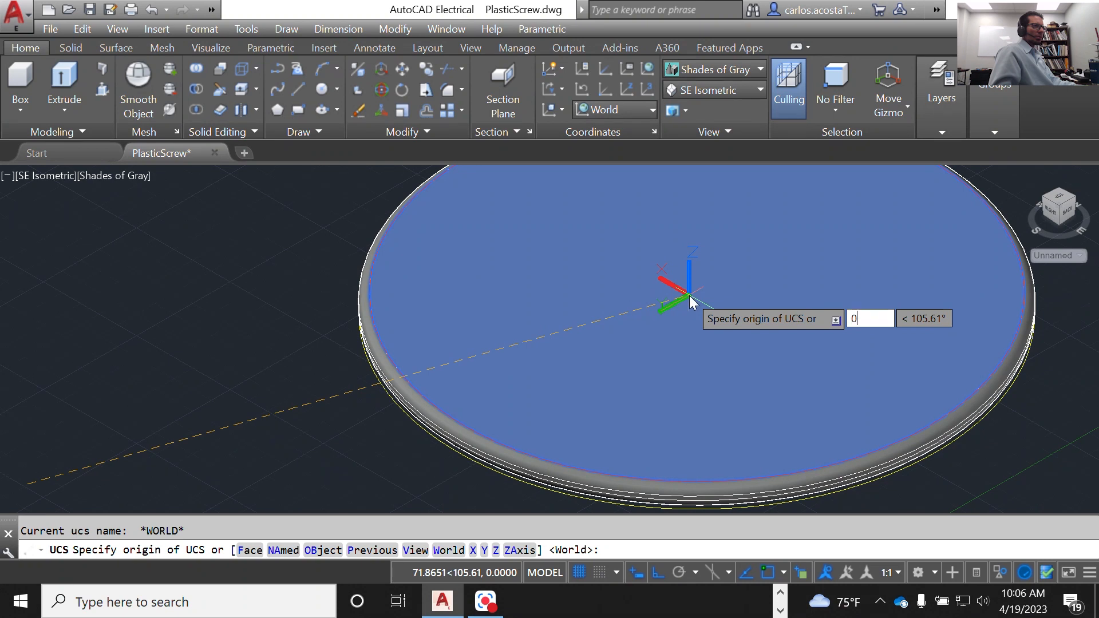
pyautogui.write(',0,')
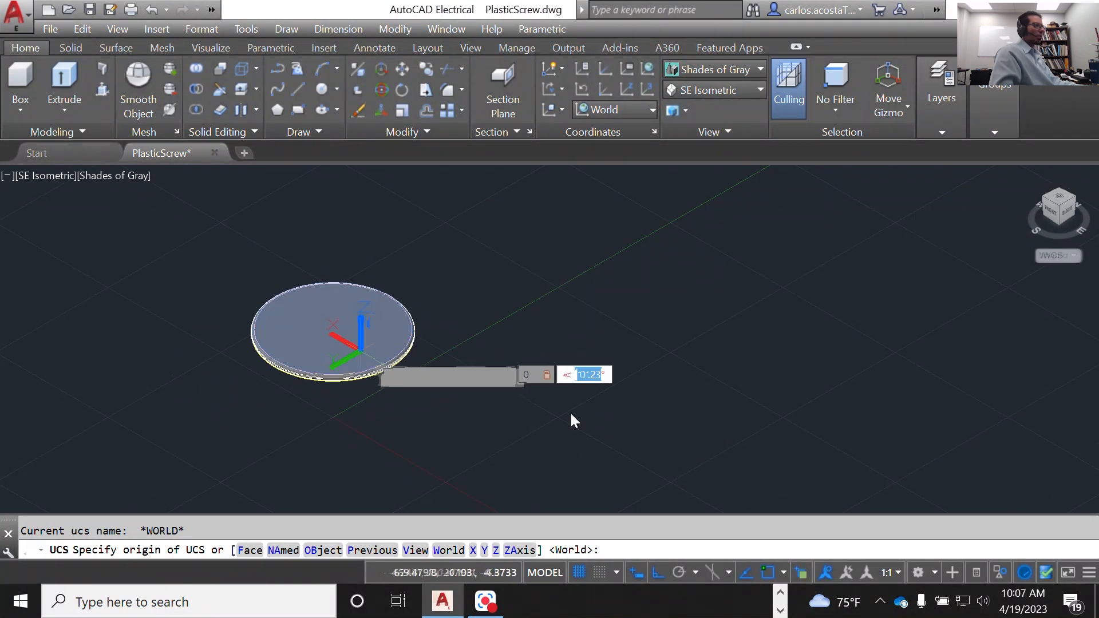
pyautogui.scroll(-3, 571, 414)
pyautogui.scroll(-4, 285, 346)
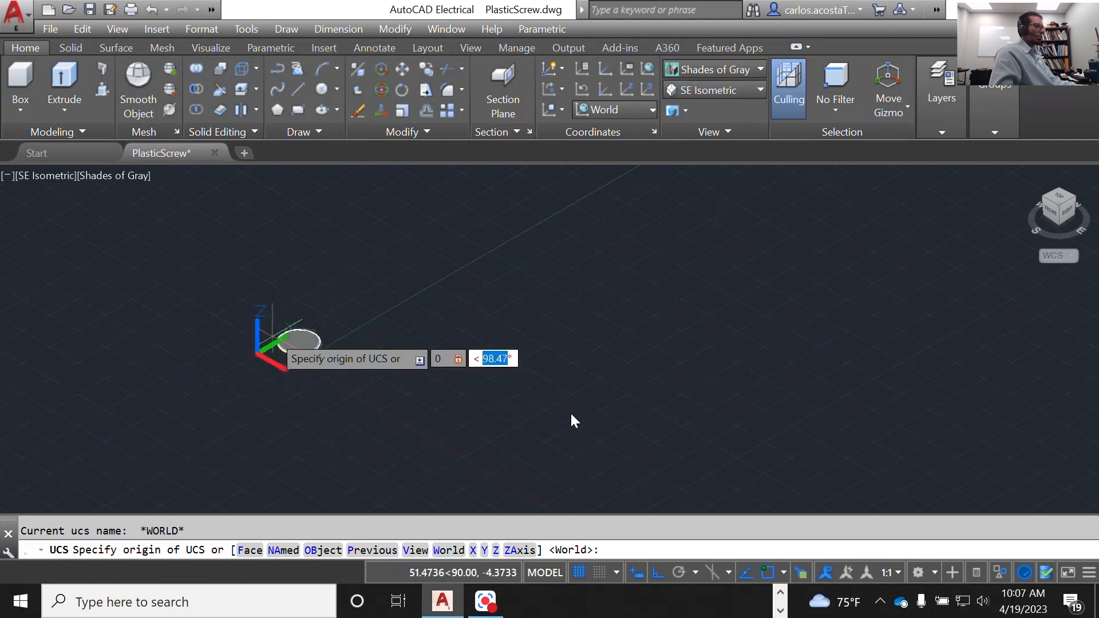
pyautogui.scroll(4, 273, 336)
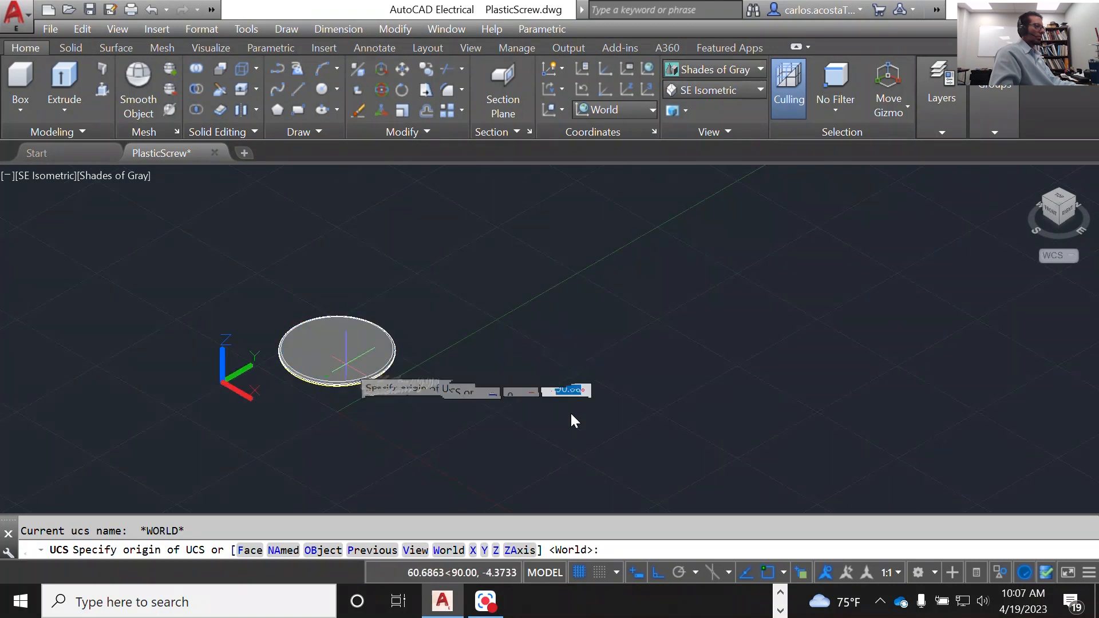
pyautogui.scroll(-5, 340, 363)
pyautogui.scroll(4, 332, 354)
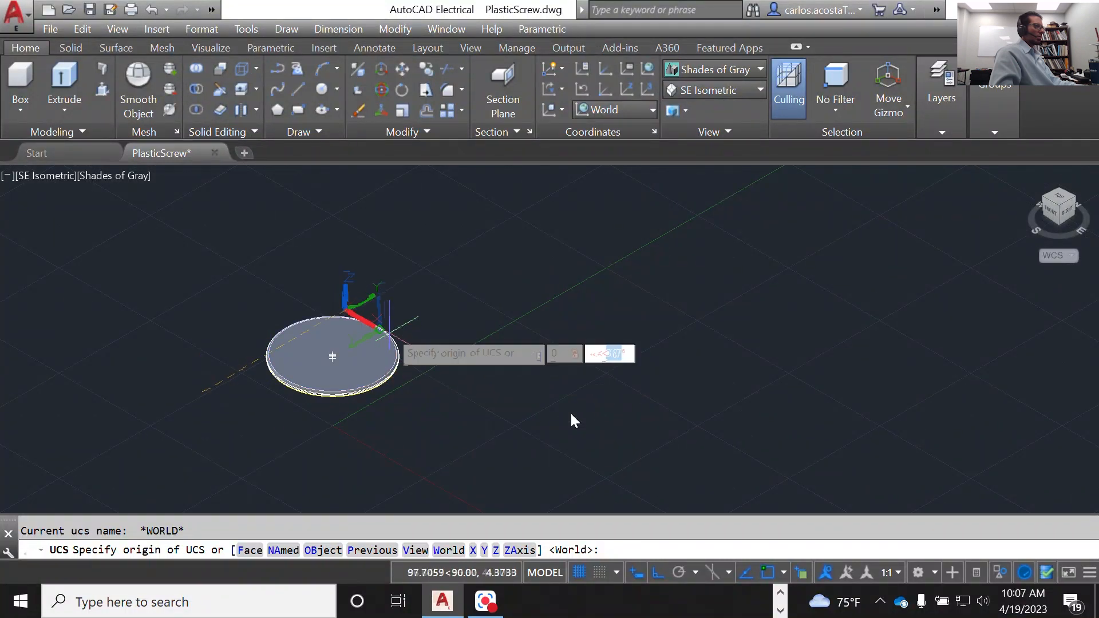
pyautogui.click(333, 357)
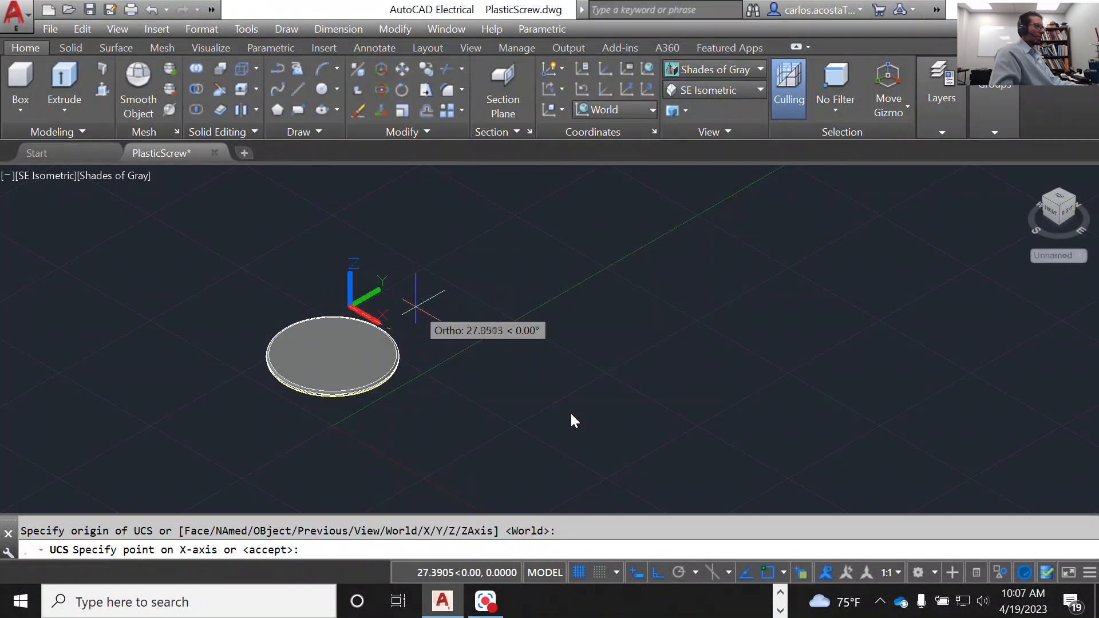
pyautogui.click(416, 305)
pyautogui.press('Return')
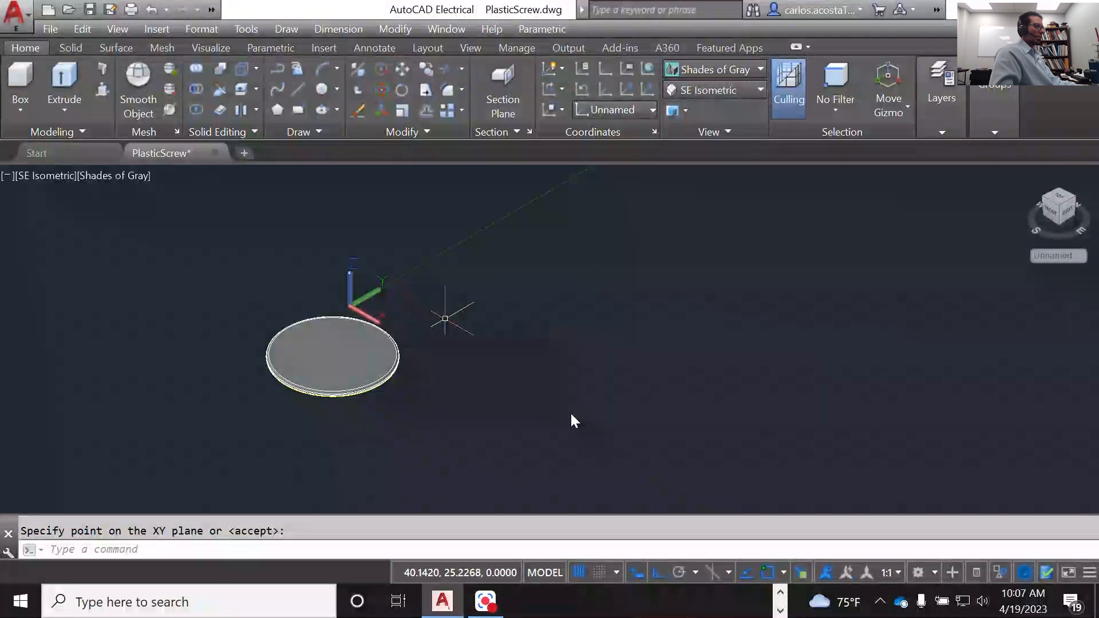
pyautogui.press('Return')
pyautogui.press('Escape')
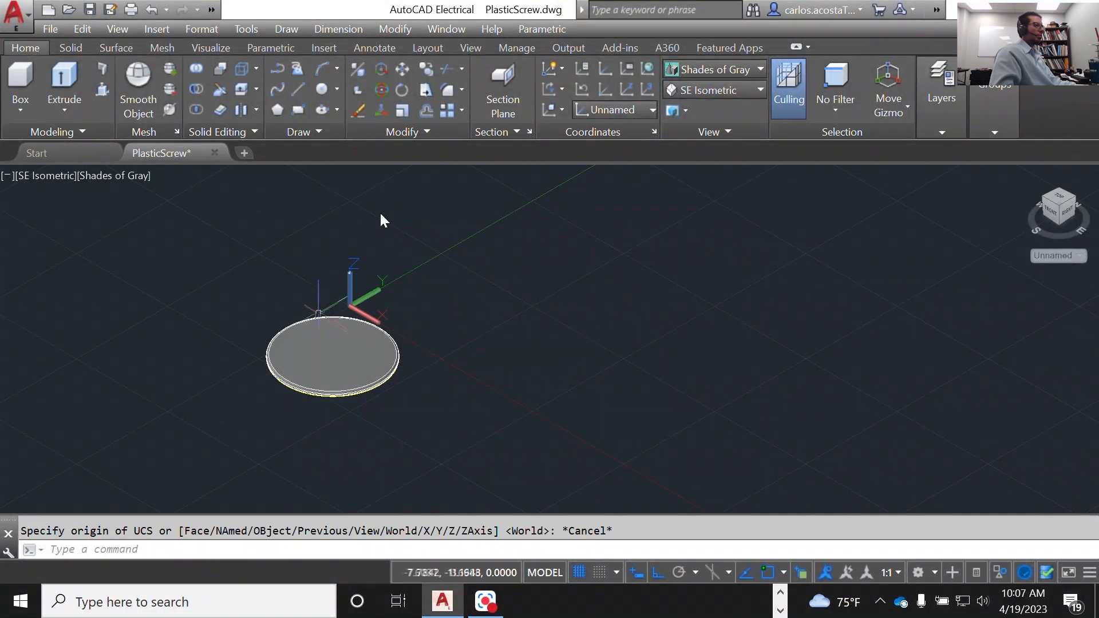
# Step: Set the view to Top, looking straight down on the disc
pyautogui.moveTo(88, 427); pyautogui.dragTo(172, 385, button='middle')
pyautogui.scroll(5, 240, 373)
pyautogui.scroll(-2, 319, 470)
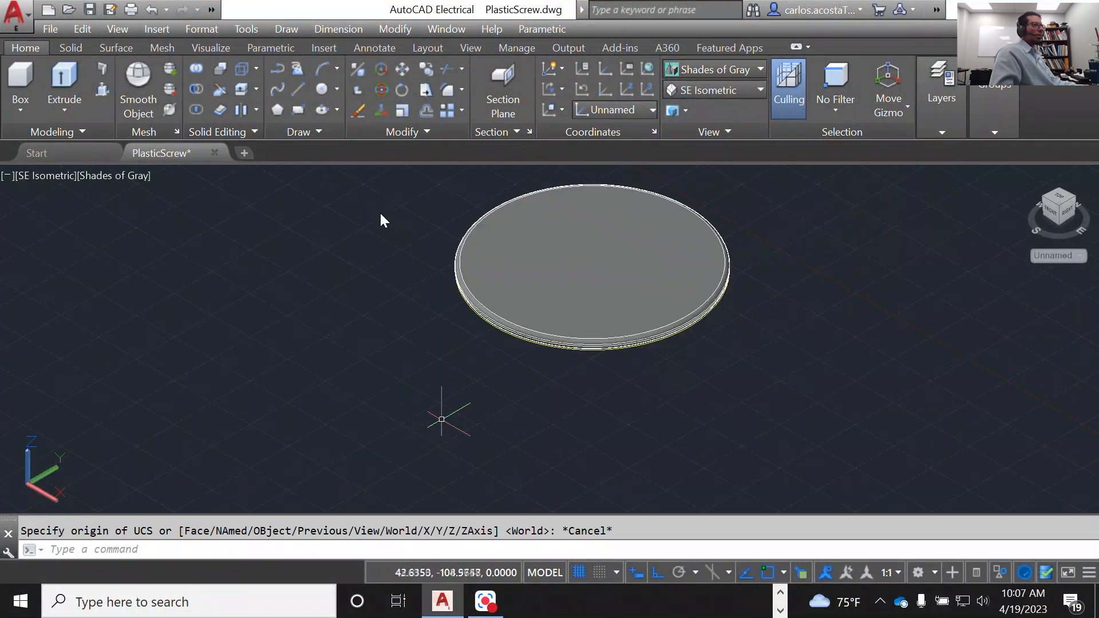
pyautogui.scroll(-4, 447, 407)
pyautogui.click(1062, 197)
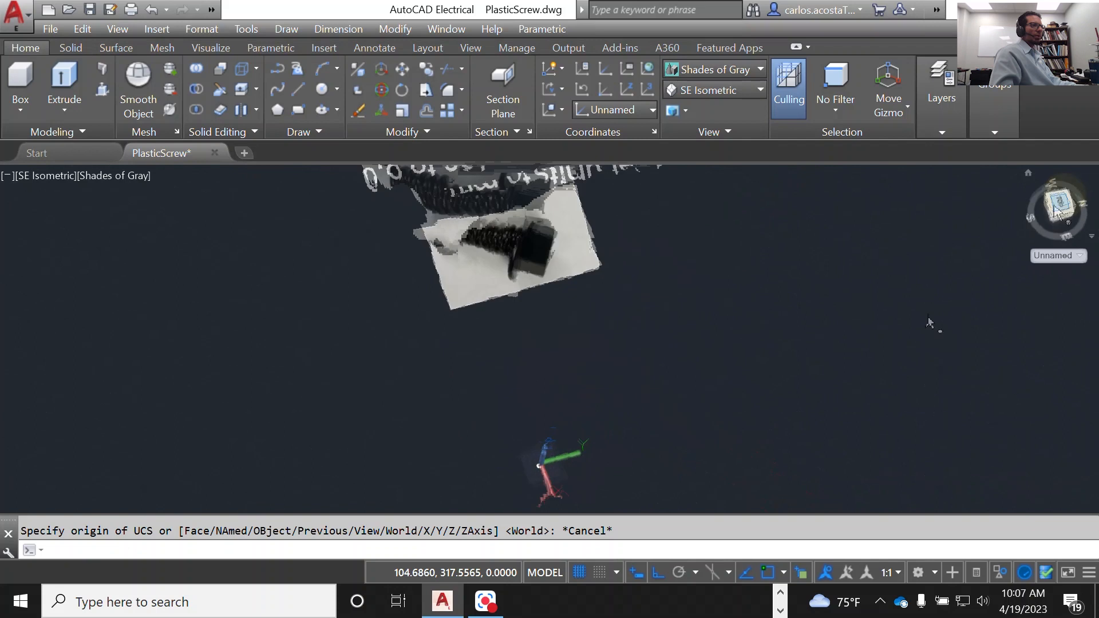
pyautogui.scroll(3, 520, 410)
pyautogui.scroll(8, 538, 393)
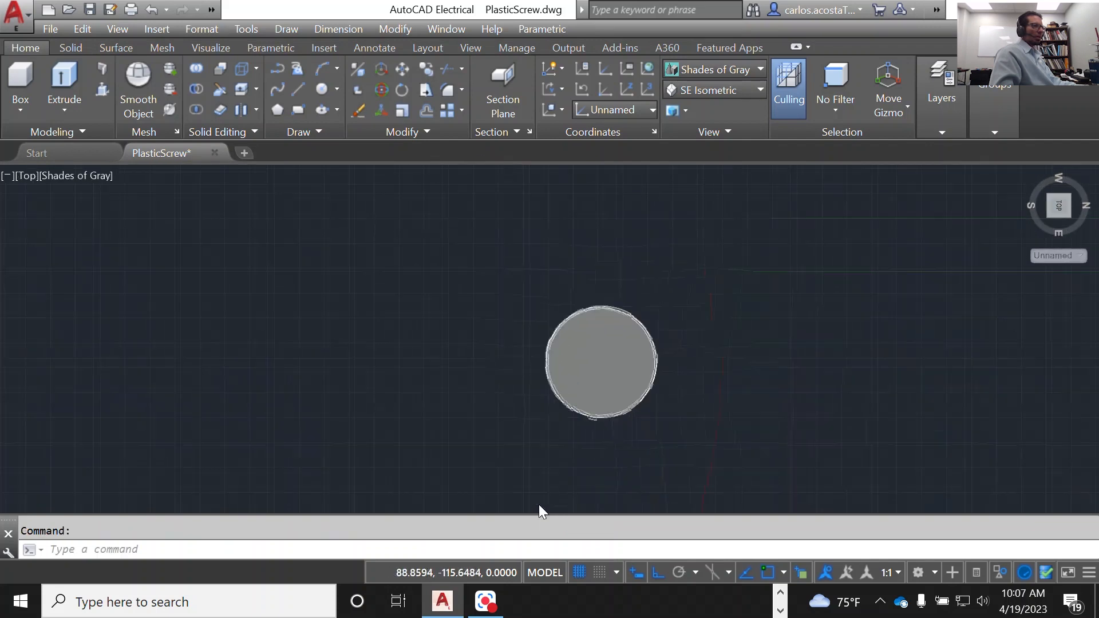
# Step: Draw a construction line across the disc's full diameter along the X-axis, between opposite quadrants of its outer edge
pyautogui.write('ne')
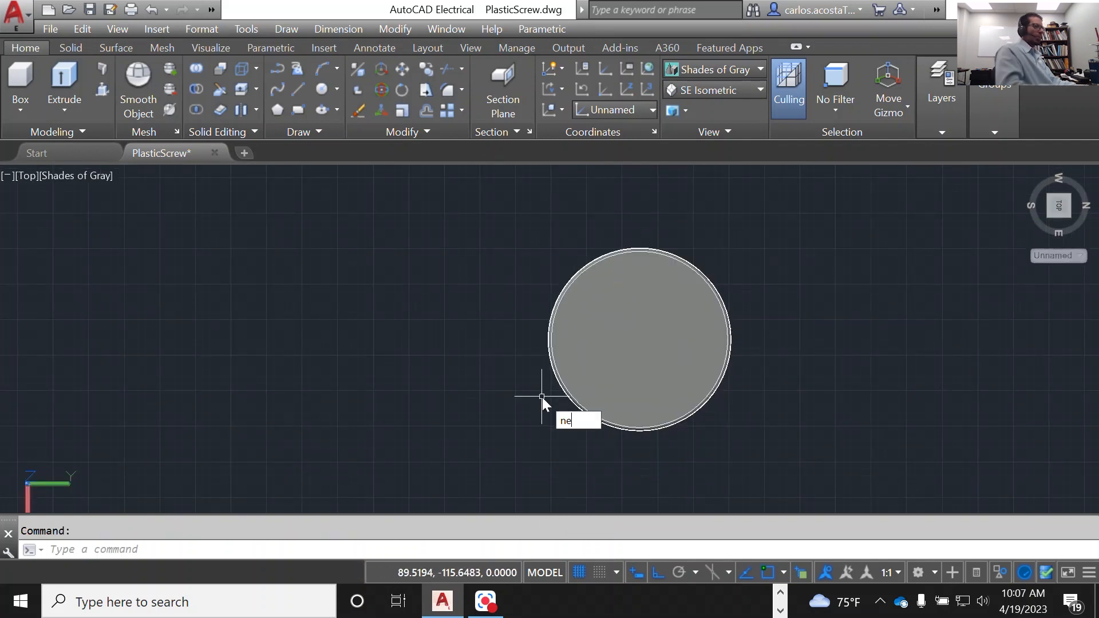
pyautogui.press('BackSpace')
pyautogui.press('BackSpace')
pyautogui.write('line')
pyautogui.press('Return')
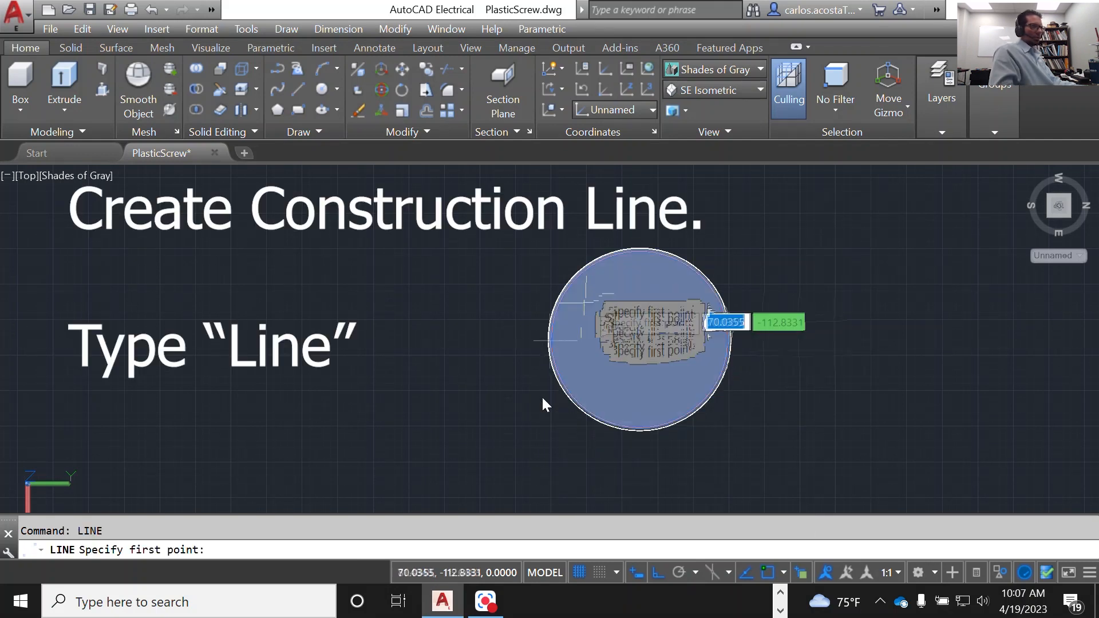
pyautogui.scroll(3, 645, 261)
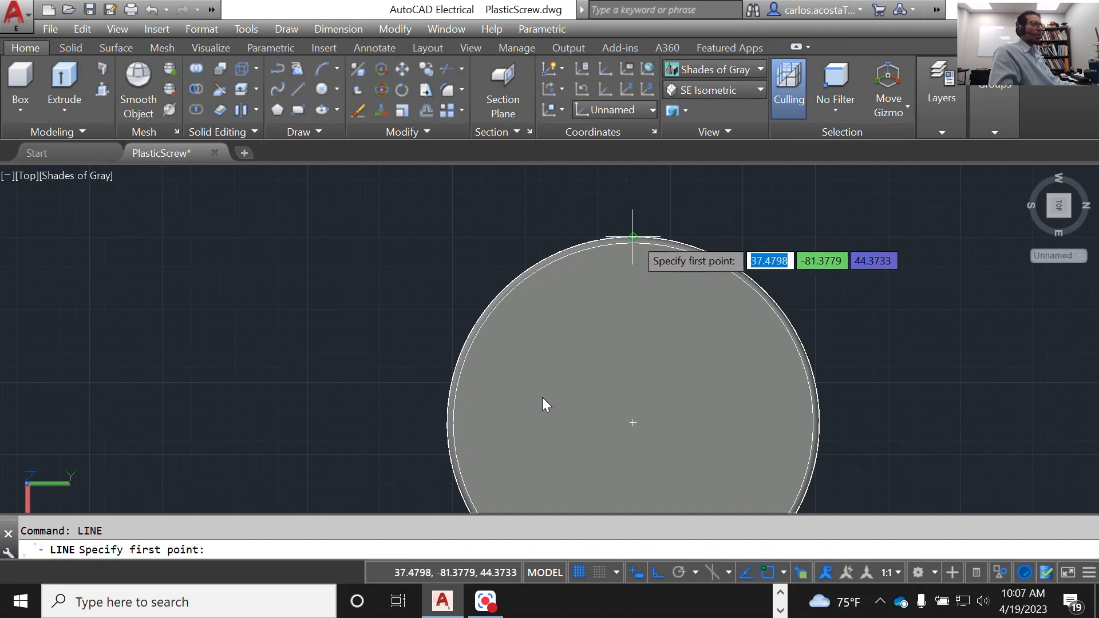
pyautogui.click(633, 237)
pyautogui.scroll(-4, 632, 252)
pyautogui.scroll(4, 622, 395)
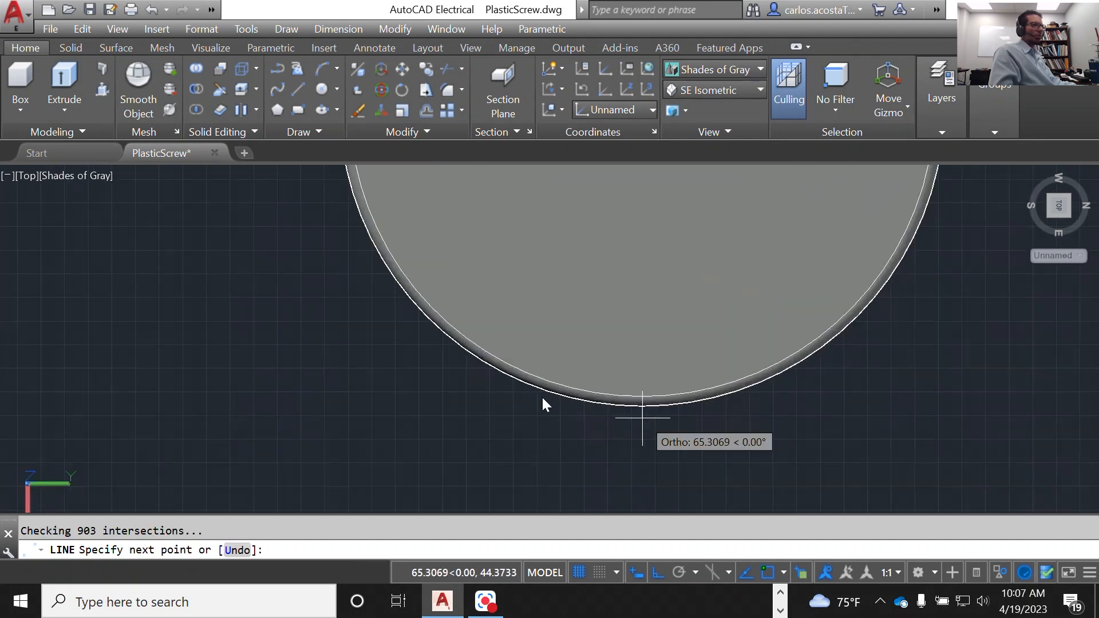
pyautogui.click(642, 405)
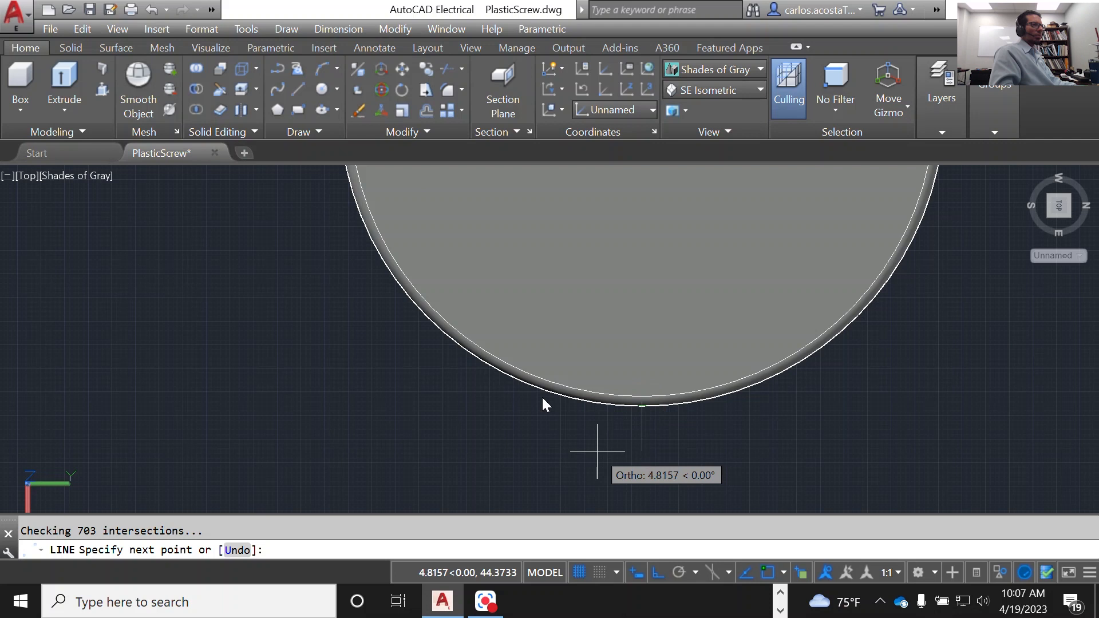
pyautogui.press('Return')
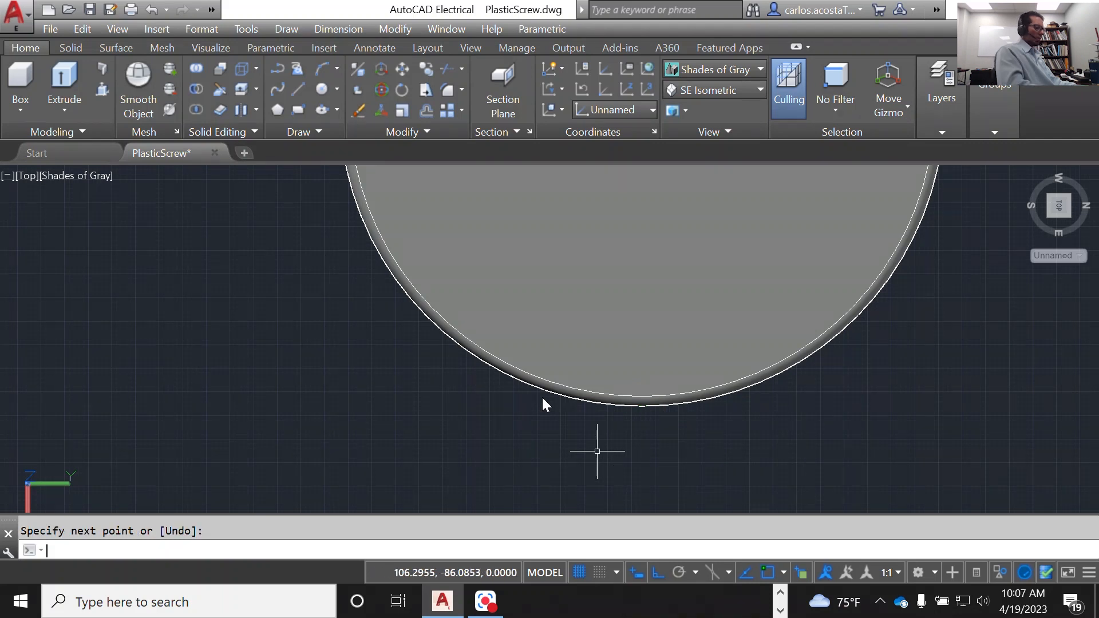
# Step: Draw a second construction line from the disc's quadrant on the negative Y side to its center, perpendicular to the diameter line
pyautogui.press('Return')
pyautogui.scroll(-2, 598, 452)
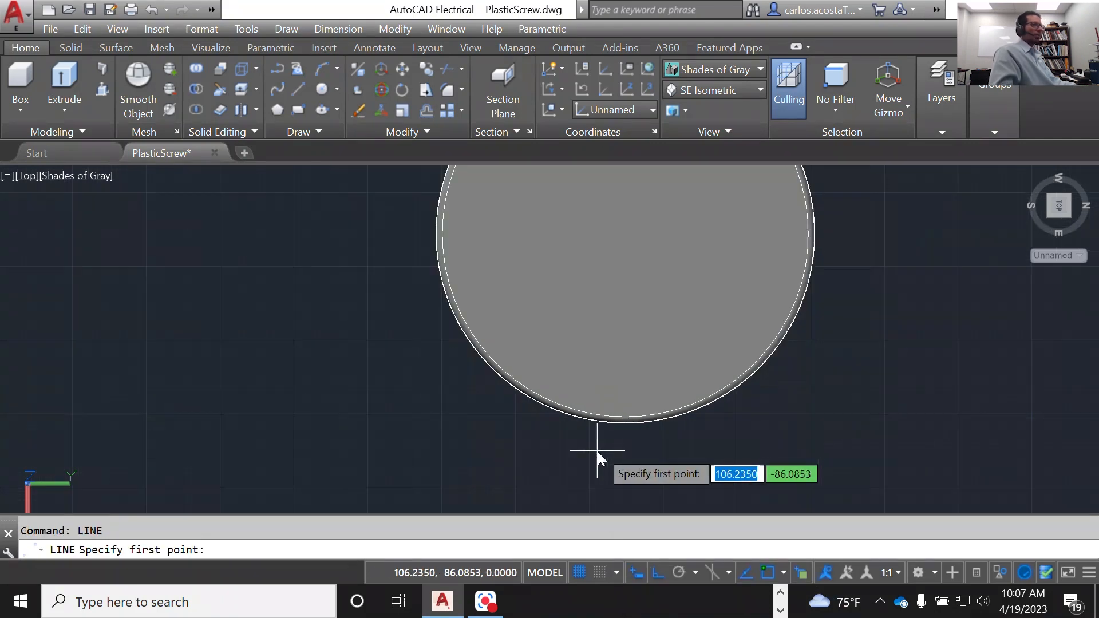
pyautogui.scroll(3, 469, 307)
pyautogui.scroll(-2, 398, 321)
pyautogui.scroll(-1, 412, 310)
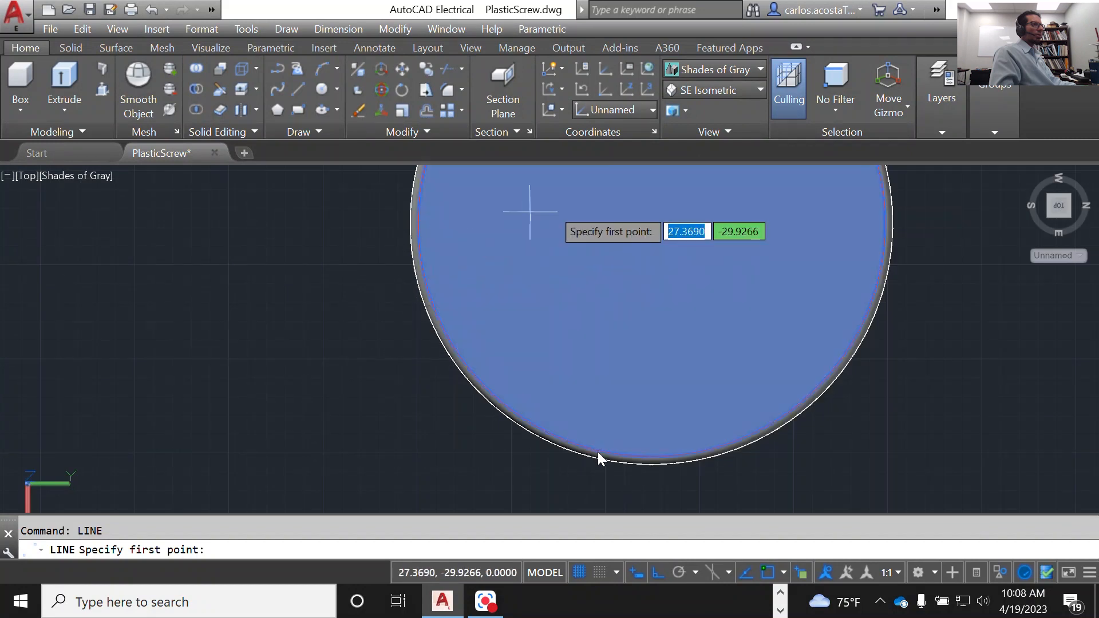
pyautogui.scroll(-1, 630, 224)
pyautogui.scroll(3, 638, 223)
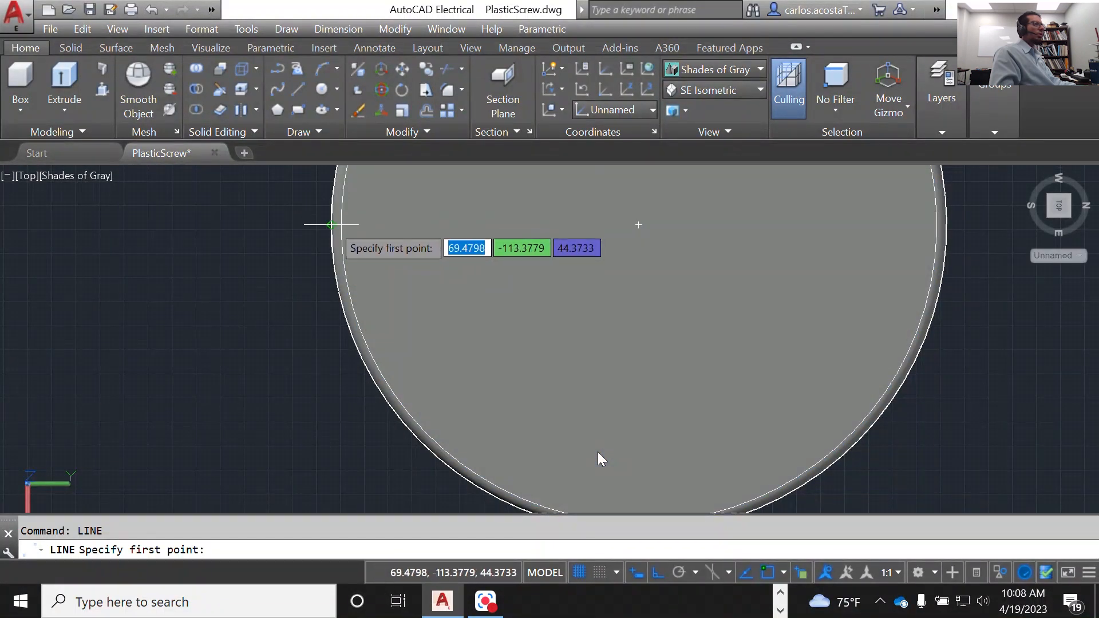
pyautogui.click(331, 222)
pyautogui.write('12')
pyautogui.press('Return')
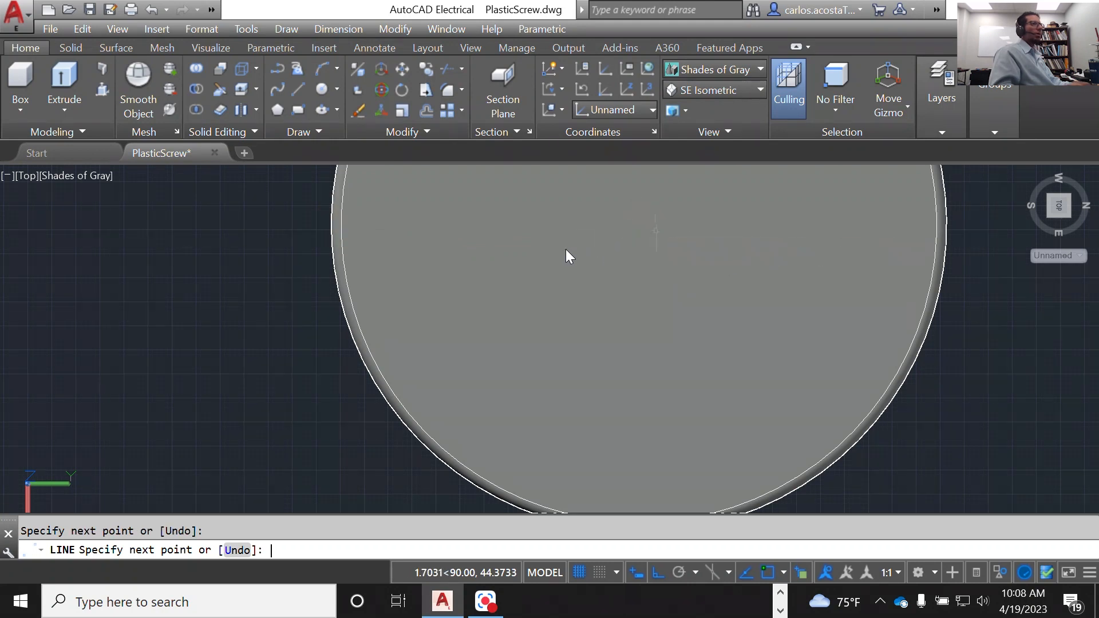
pyautogui.press('Return')
# Step: Hide the disc using object isolation, leaving the circle and the two construction lines displayed, and clear the selection
pyautogui.scroll(-5, 566, 249)
pyautogui.click(566, 252)
pyautogui.rightClick(467, 209)
pyautogui.moveTo(555, 280)
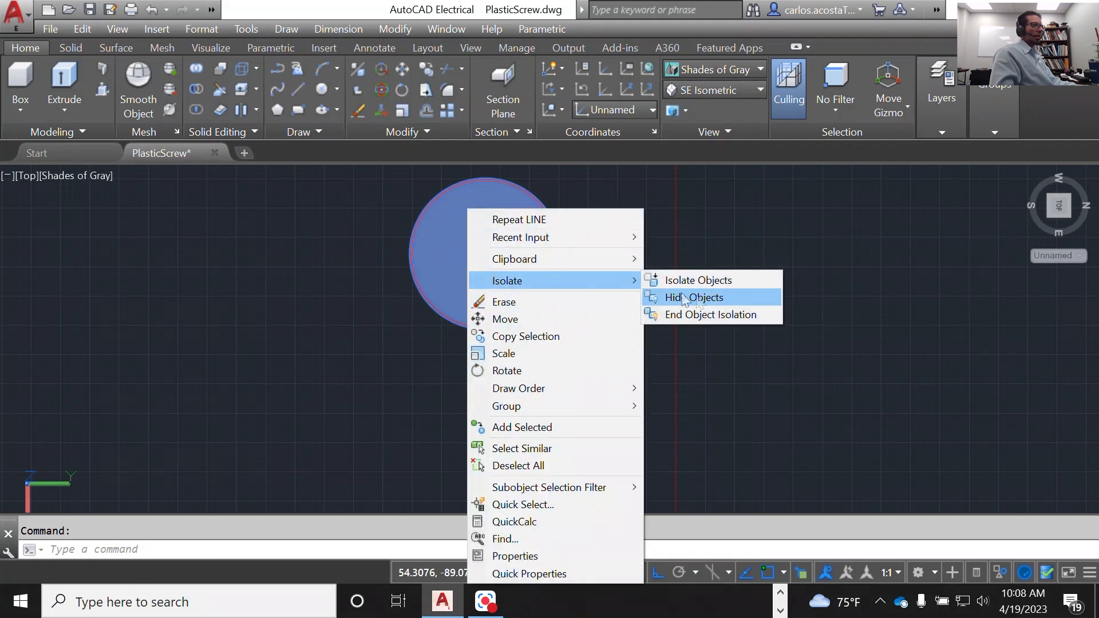
pyautogui.click(710, 296)
pyautogui.scroll(3, 713, 297)
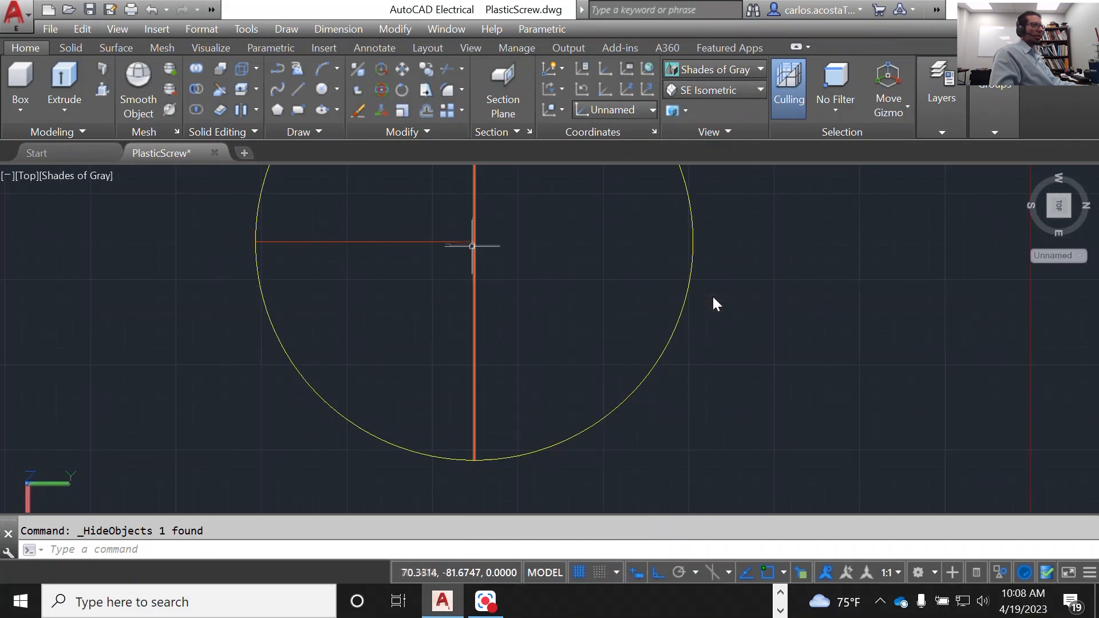
pyautogui.press('Escape')
pyautogui.scroll(-4, 530, 336)
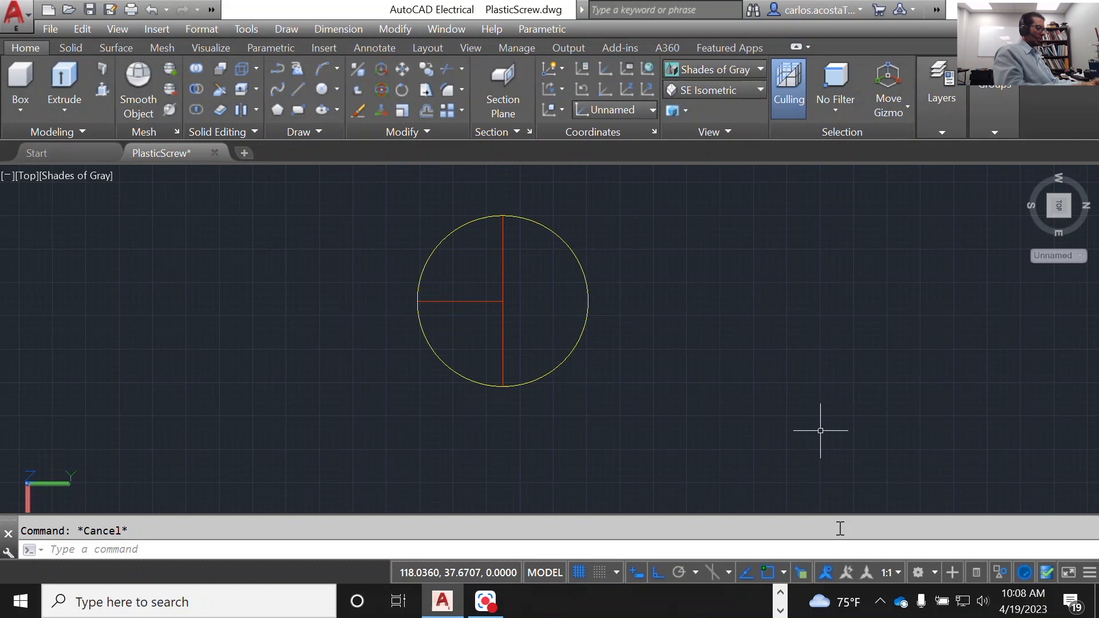
# Step: Draw a circle of radius 22 centered on the intersection of the two construction lines
pyautogui.write('ci')
pyautogui.press('Return')
pyautogui.scroll(5, 503, 280)
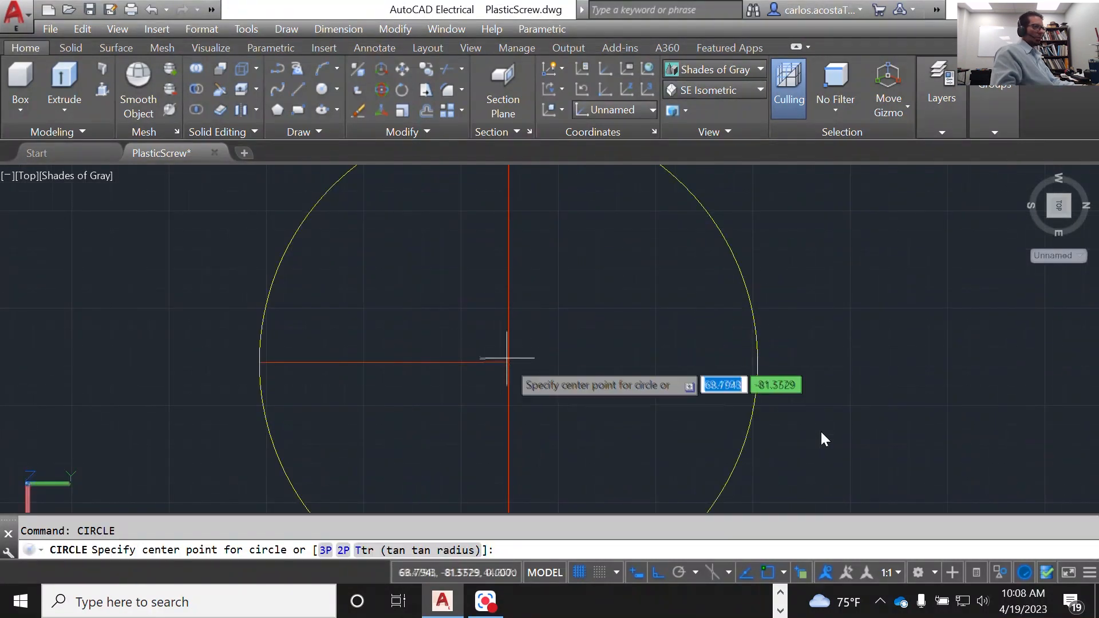
pyautogui.click(509, 361)
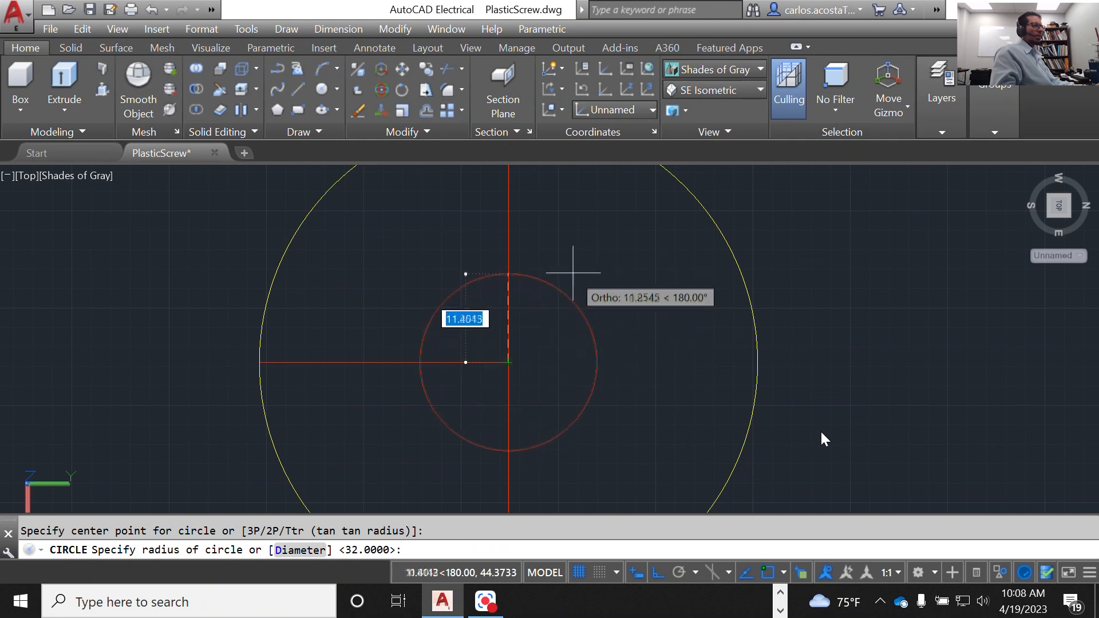
pyautogui.write('22')
pyautogui.press('Return')
pyautogui.press('Return')
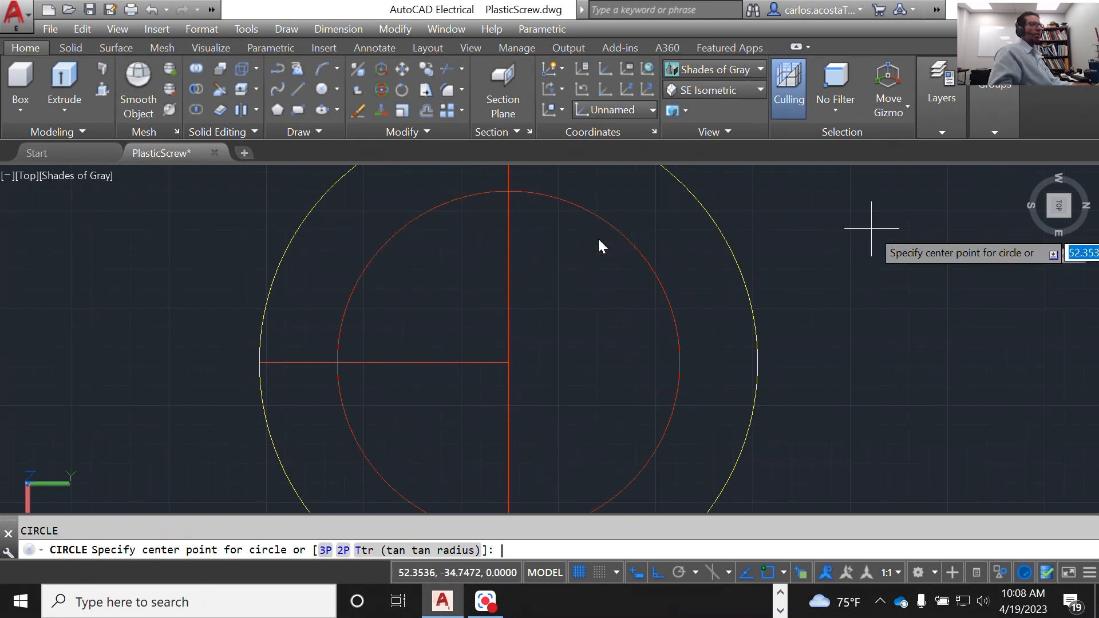
pyautogui.press('Escape')
# Step: Set the view to SE Isometric and restore the World coordinate system
pyautogui.click(714, 90)
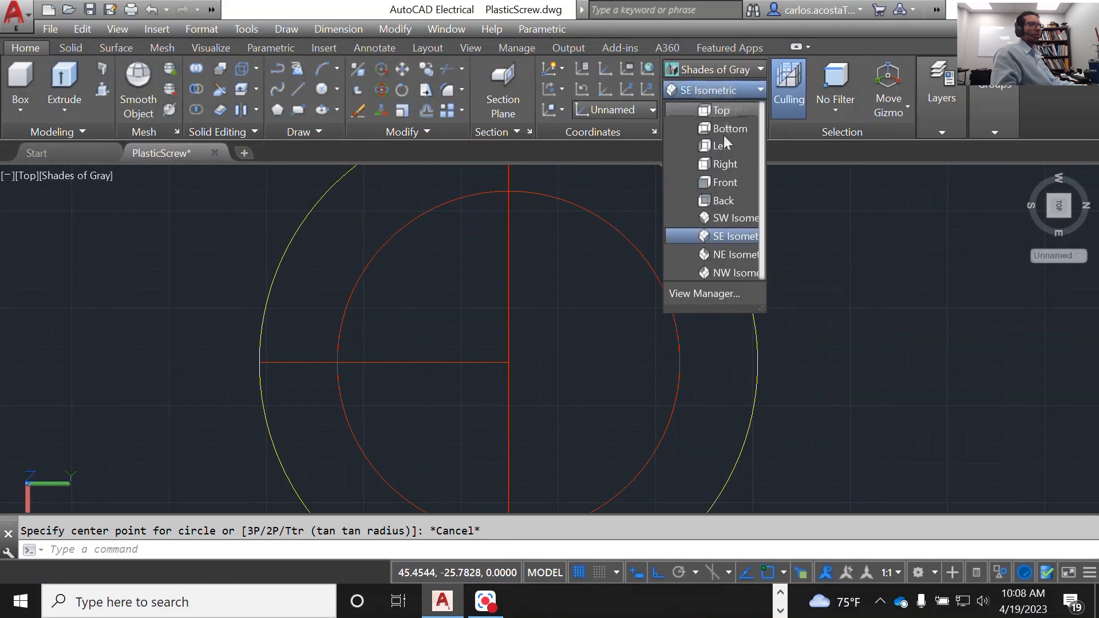
pyautogui.click(729, 236)
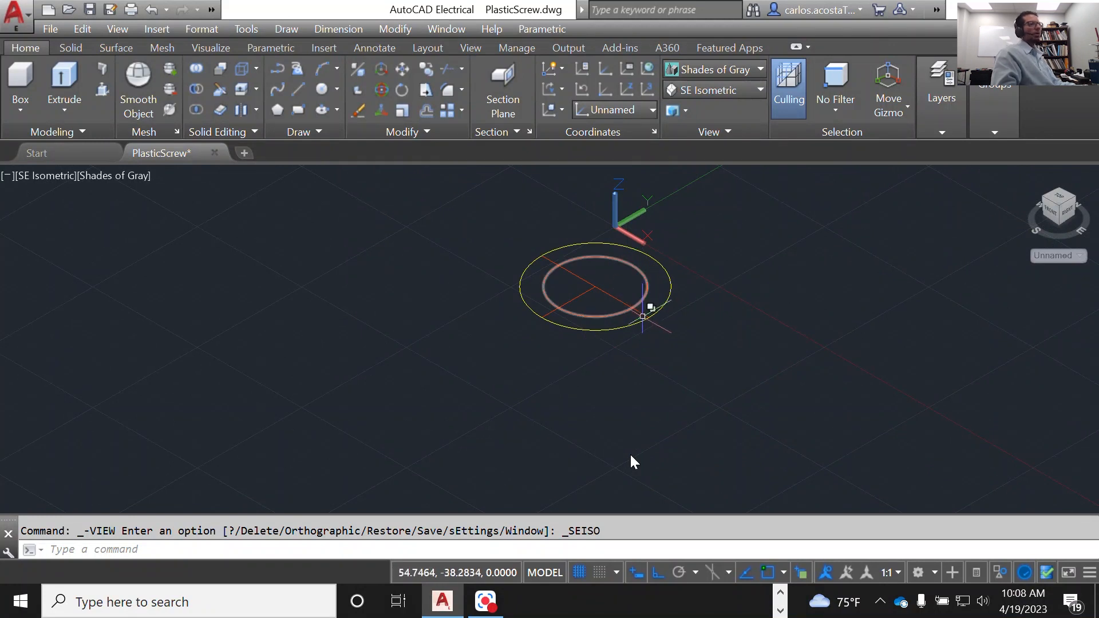
pyautogui.scroll(3, 642, 316)
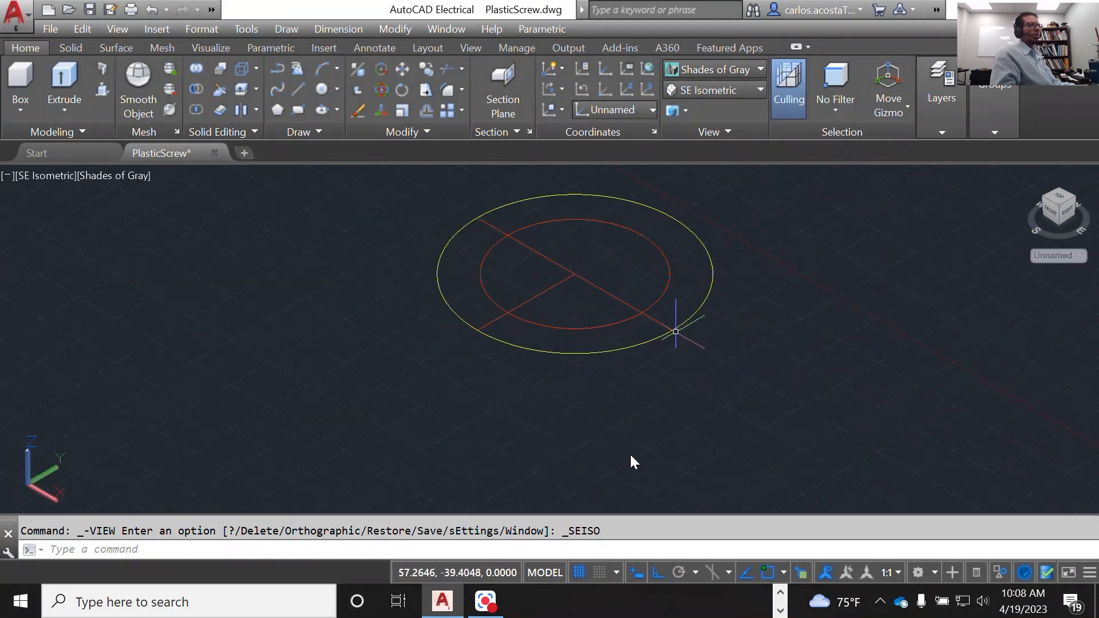
pyautogui.scroll(-4, 632, 279)
pyautogui.scroll(-2, 630, 284)
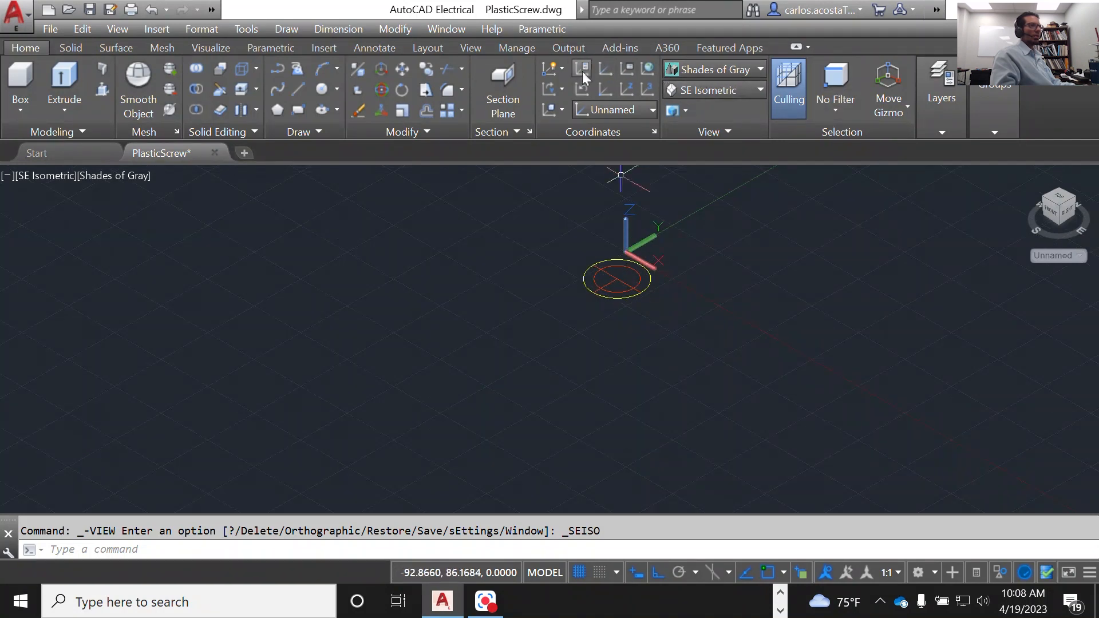
pyautogui.click(714, 69)
pyautogui.click(620, 110)
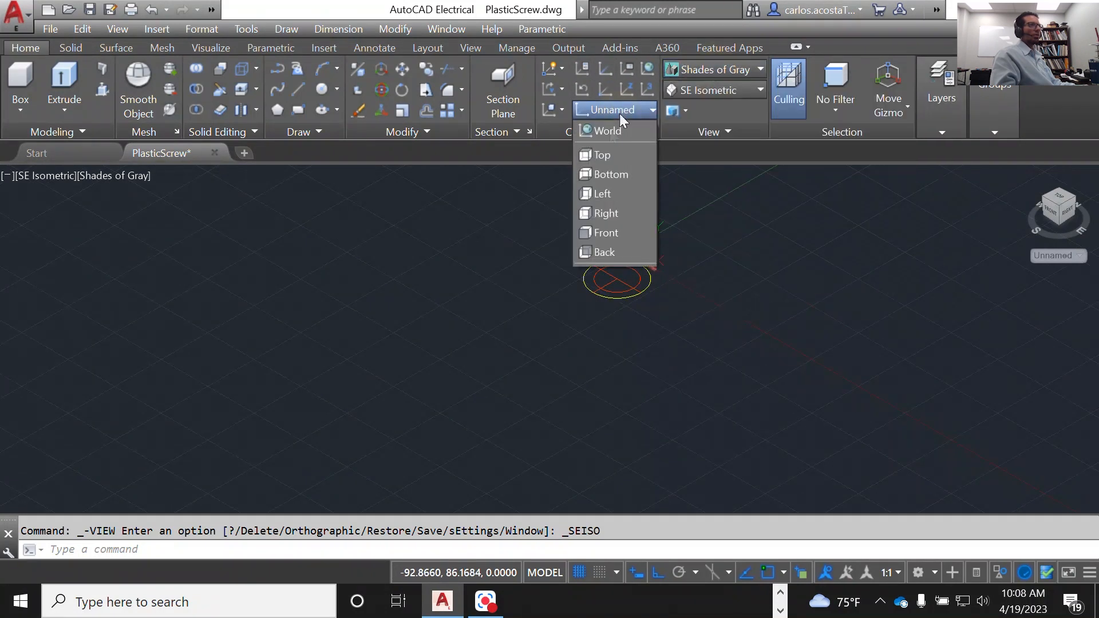
pyautogui.click(612, 132)
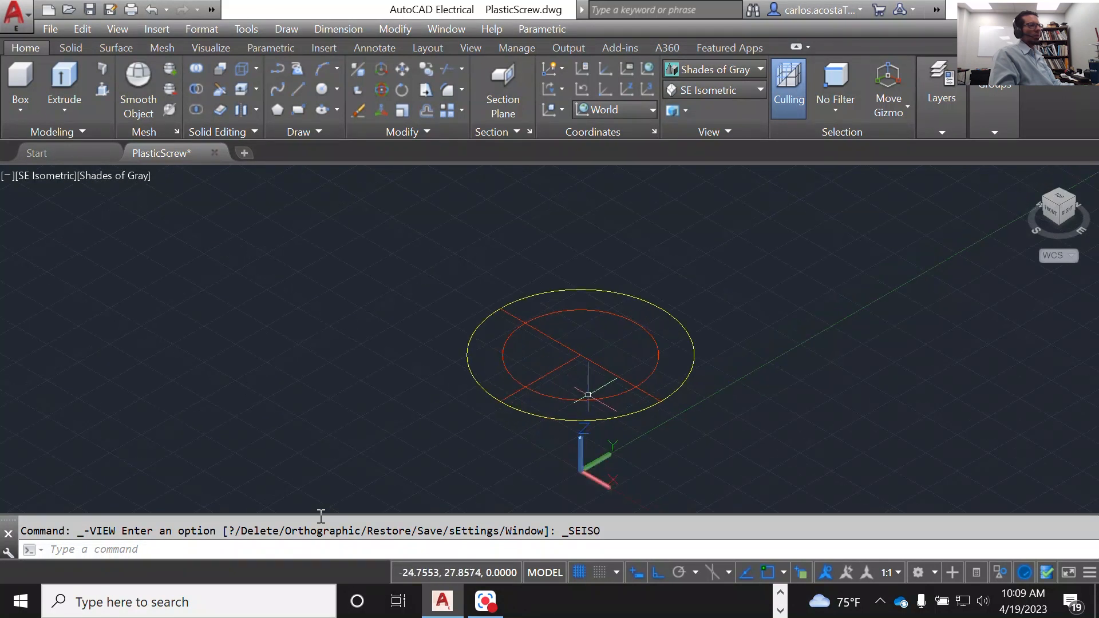
# Step: Move the two construction lines to the Constructioncrvs layer and clear the selection
pyautogui.click(596, 377)
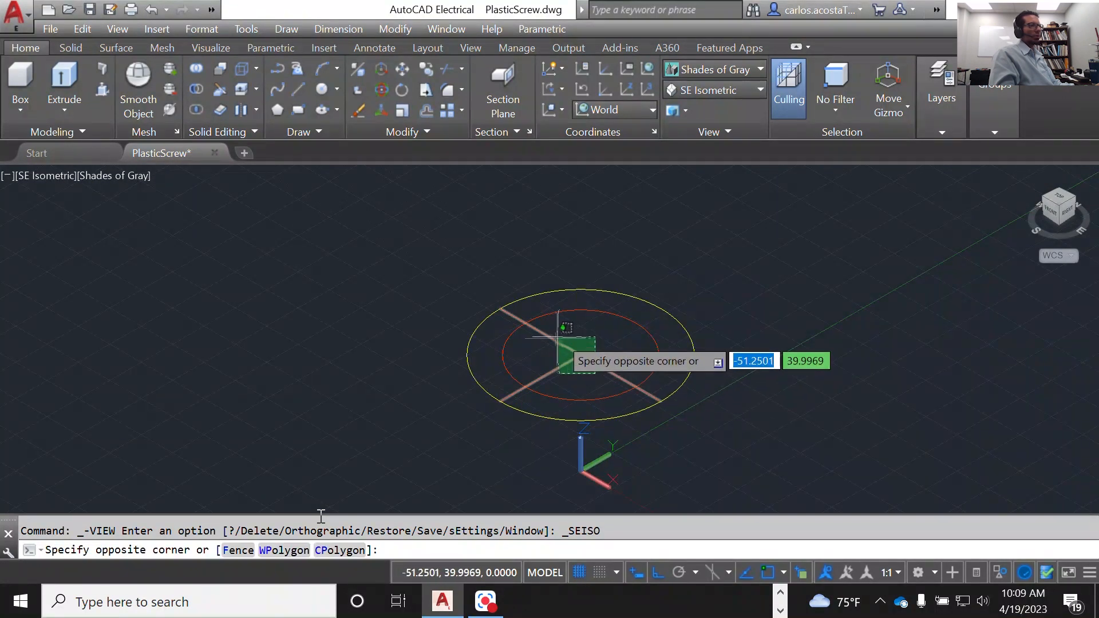
pyautogui.click(572, 340)
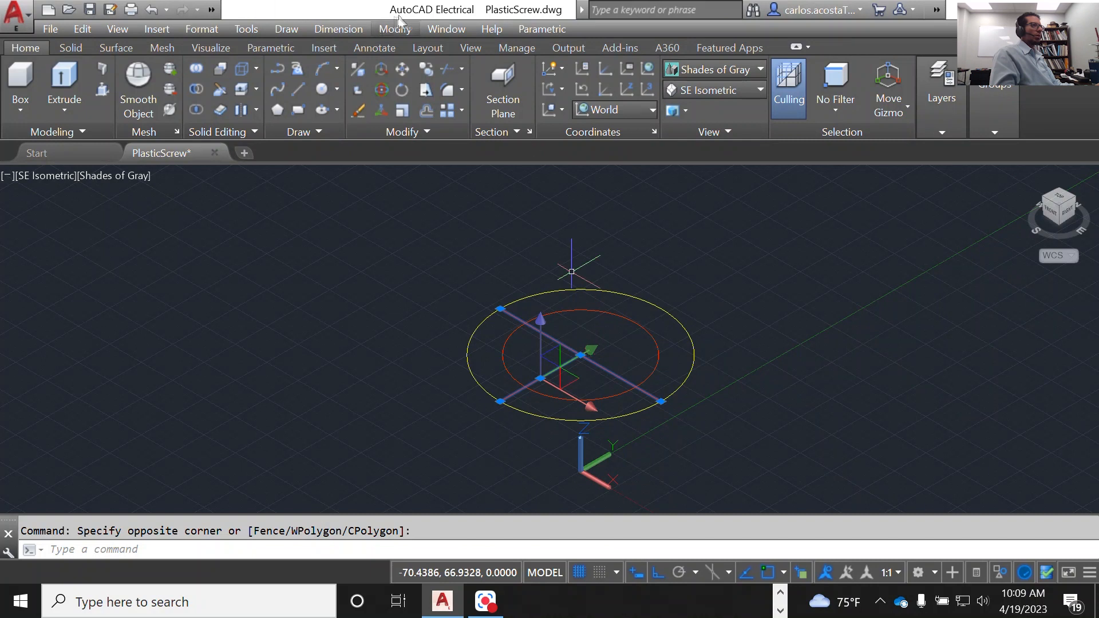
pyautogui.click(213, 9)
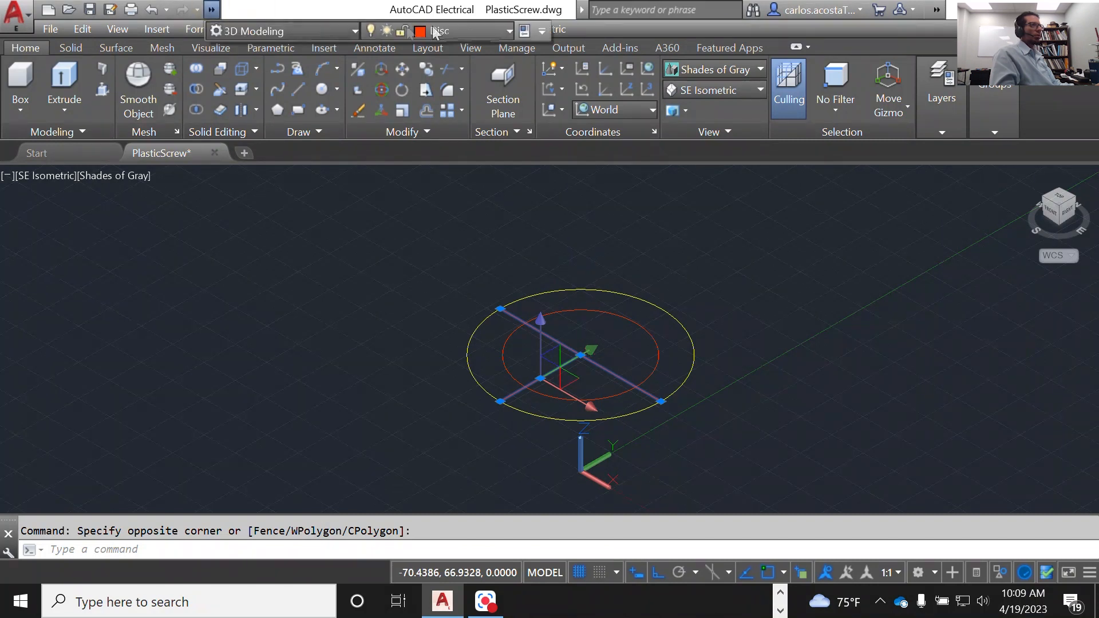
pyautogui.click(511, 33)
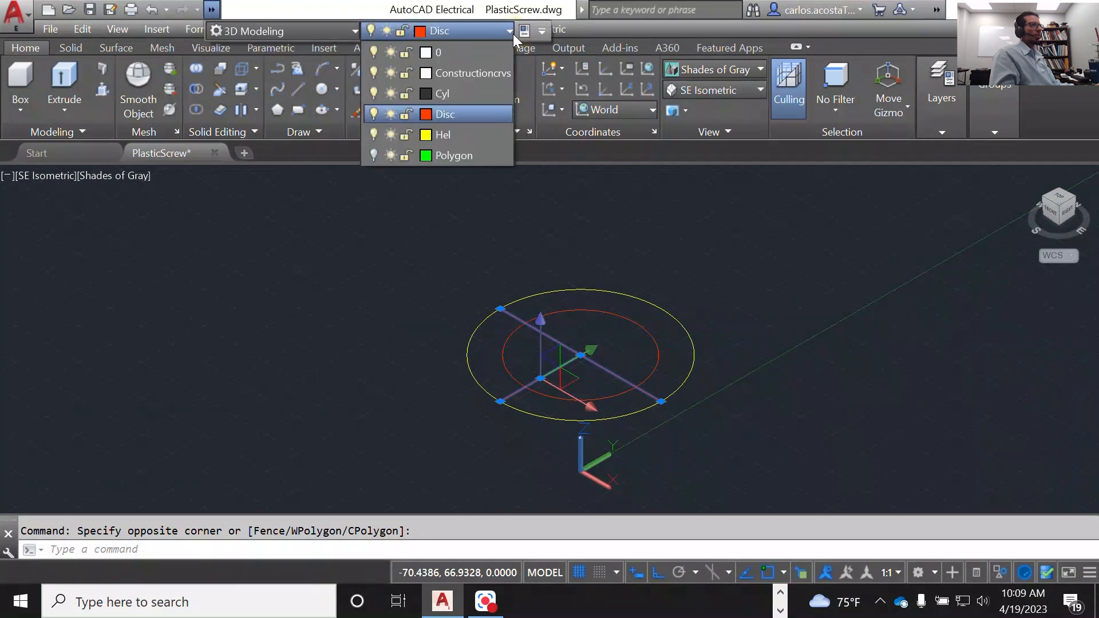
pyautogui.click(480, 76)
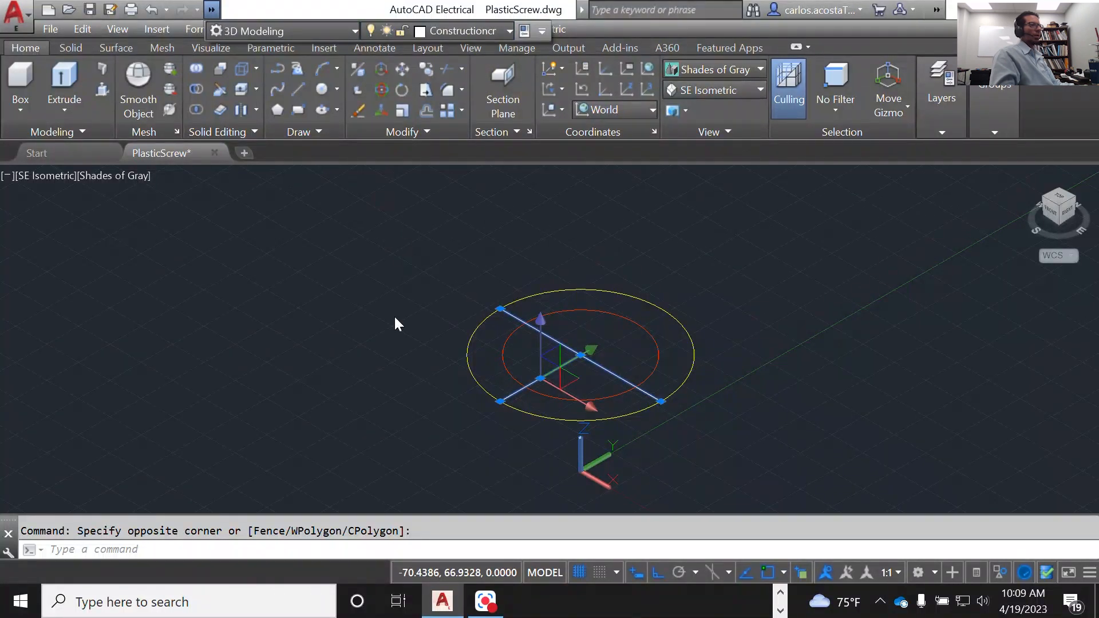
pyautogui.press('Escape')
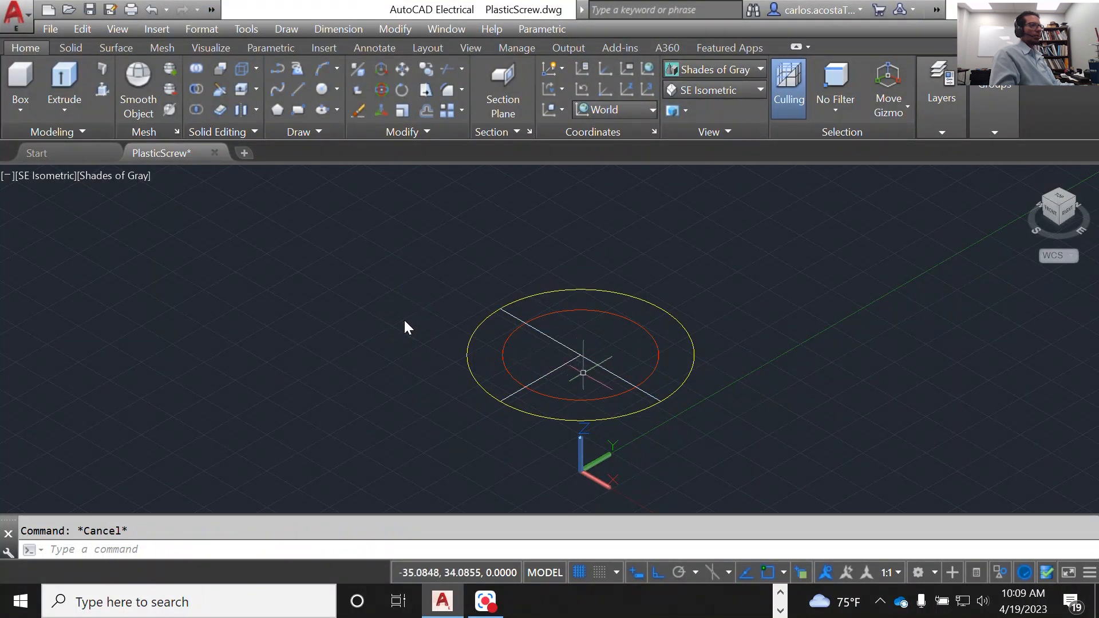
pyautogui.click(586, 372)
pyautogui.click(405, 328)
pyautogui.rightClick(562, 331)
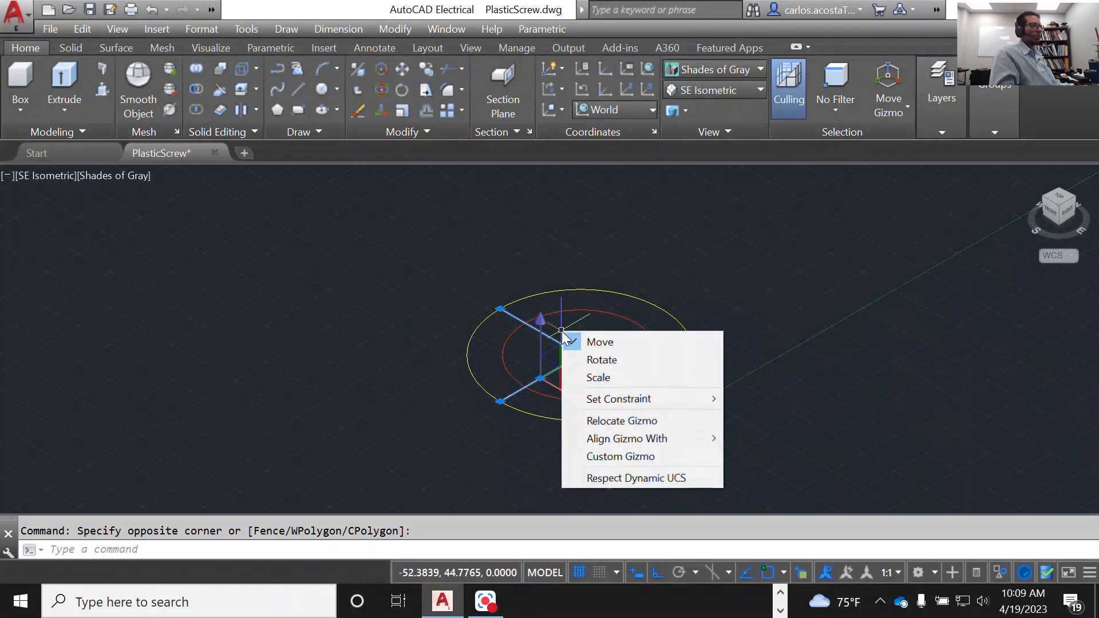
pyautogui.press('Escape')
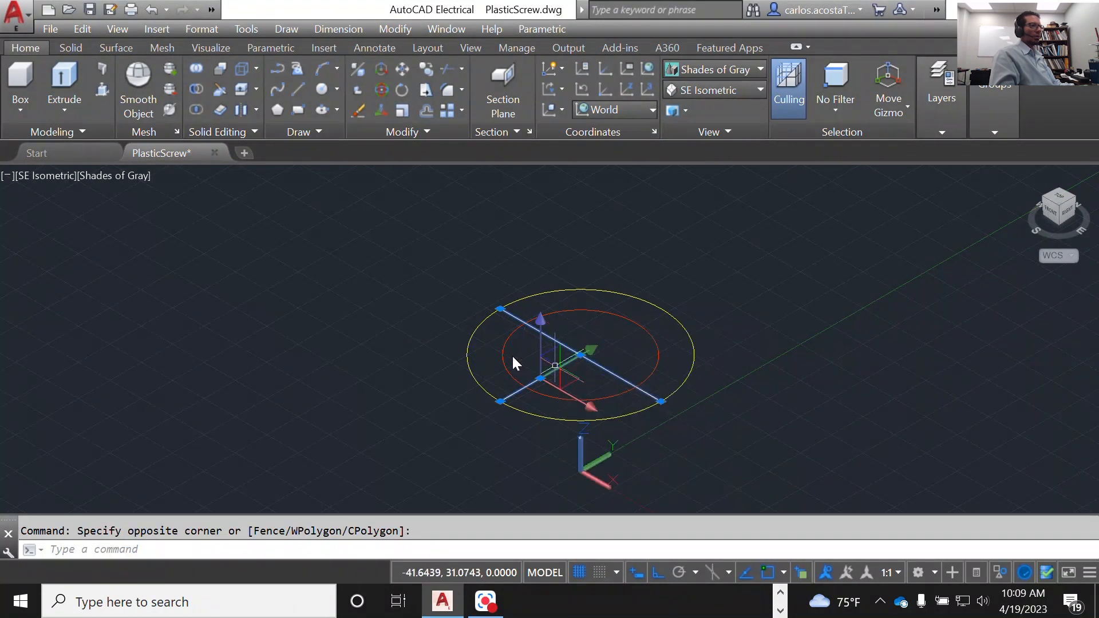
pyautogui.press('Escape')
pyautogui.click(588, 372)
pyautogui.click(577, 360)
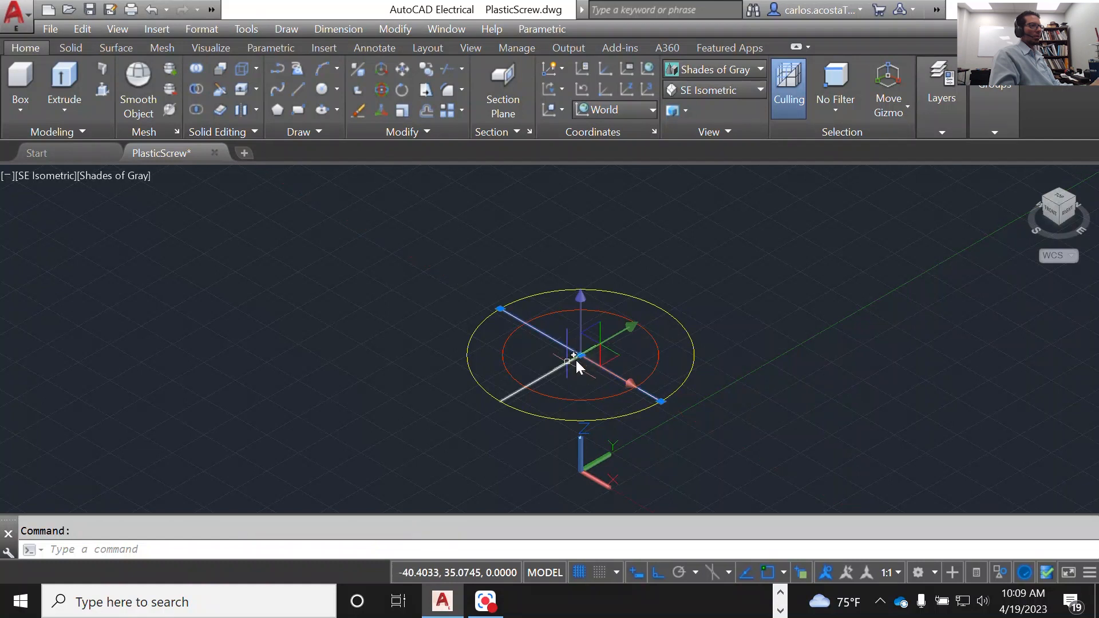
pyautogui.rightClick(568, 363)
pyautogui.click(486, 387)
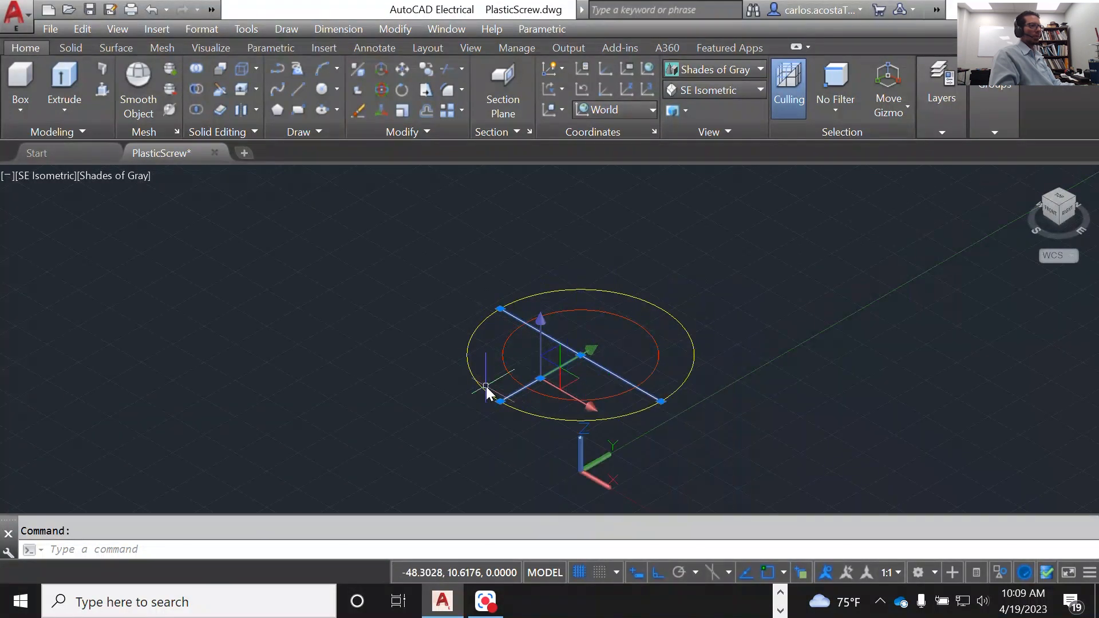
pyautogui.press('Escape')
# Step: Hide the two construction lines, leaving only the inner and outer circles displayed
pyautogui.scroll(2, 579, 361)
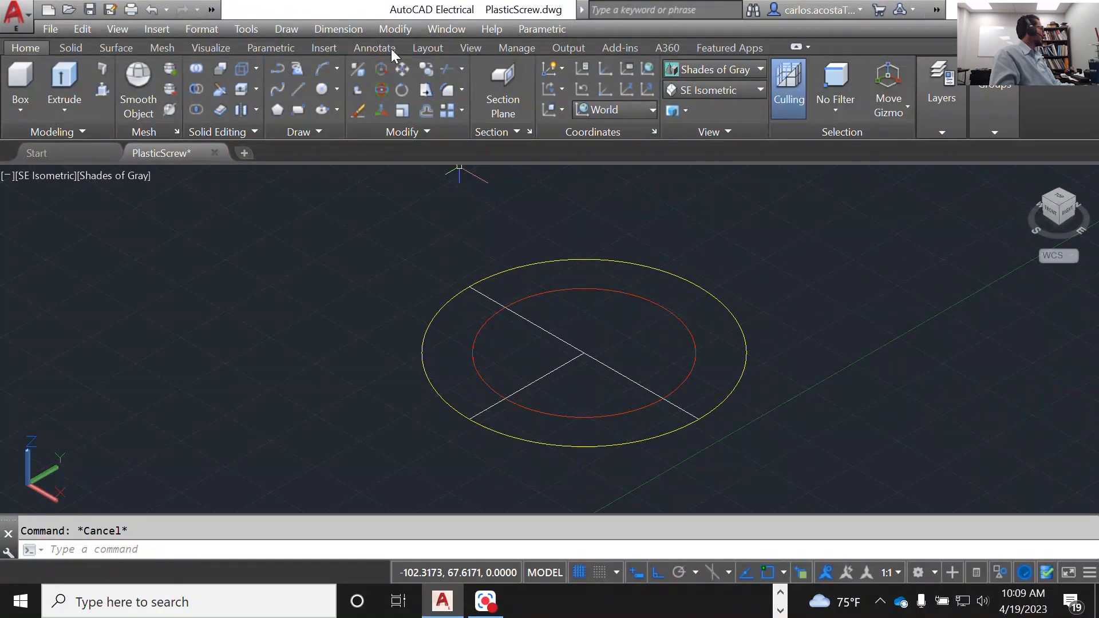
pyautogui.hotkey('ctrl', 'z')
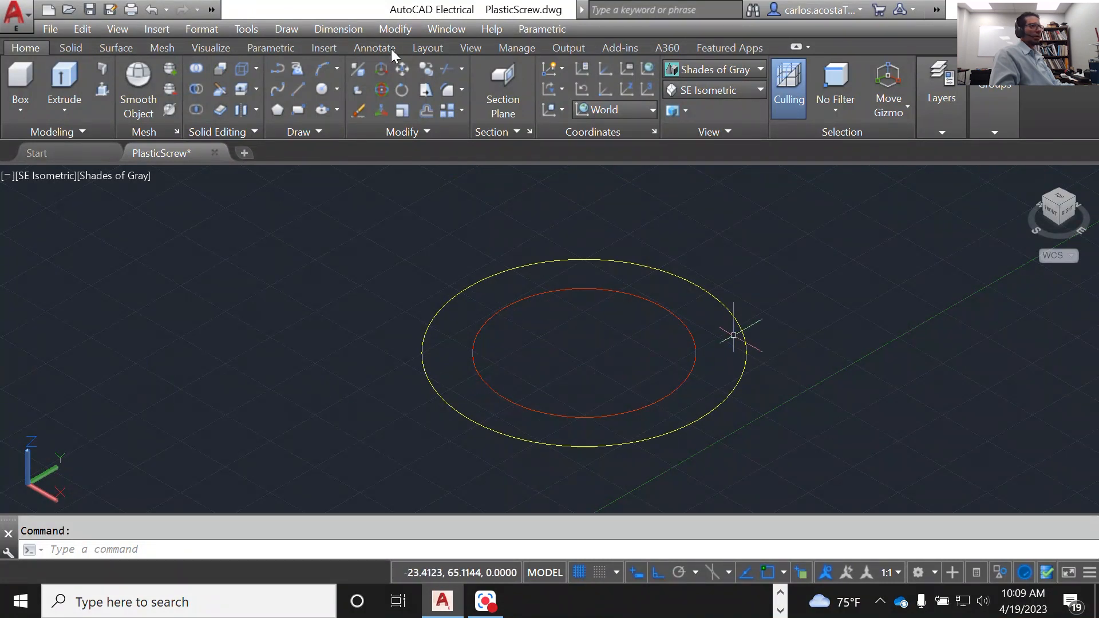
pyautogui.scroll(-2, 565, 310)
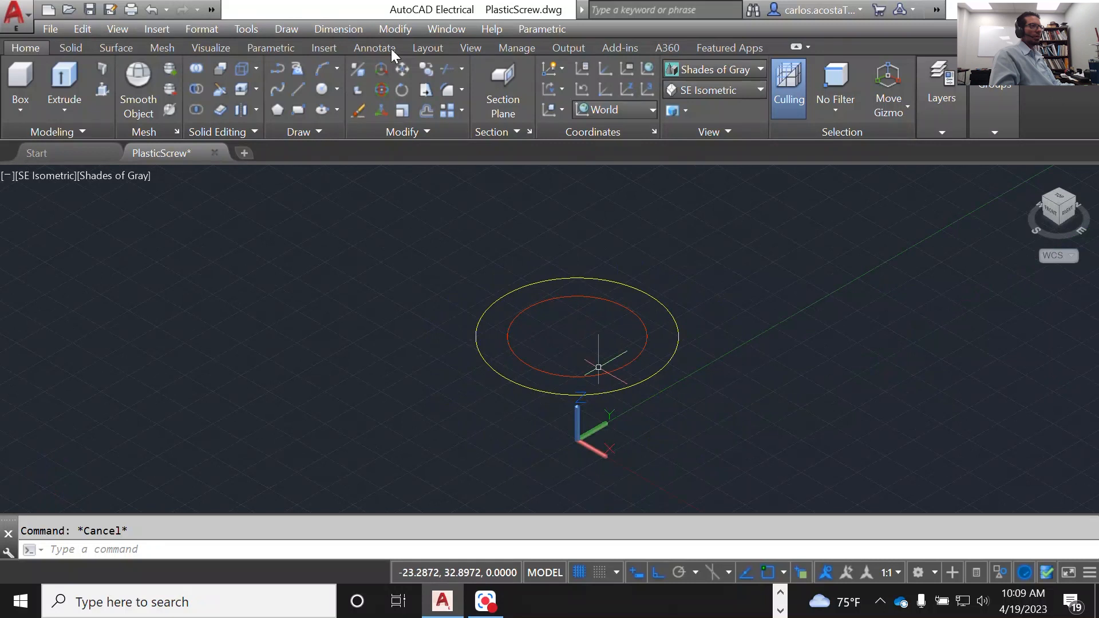
pyautogui.scroll(2, 599, 367)
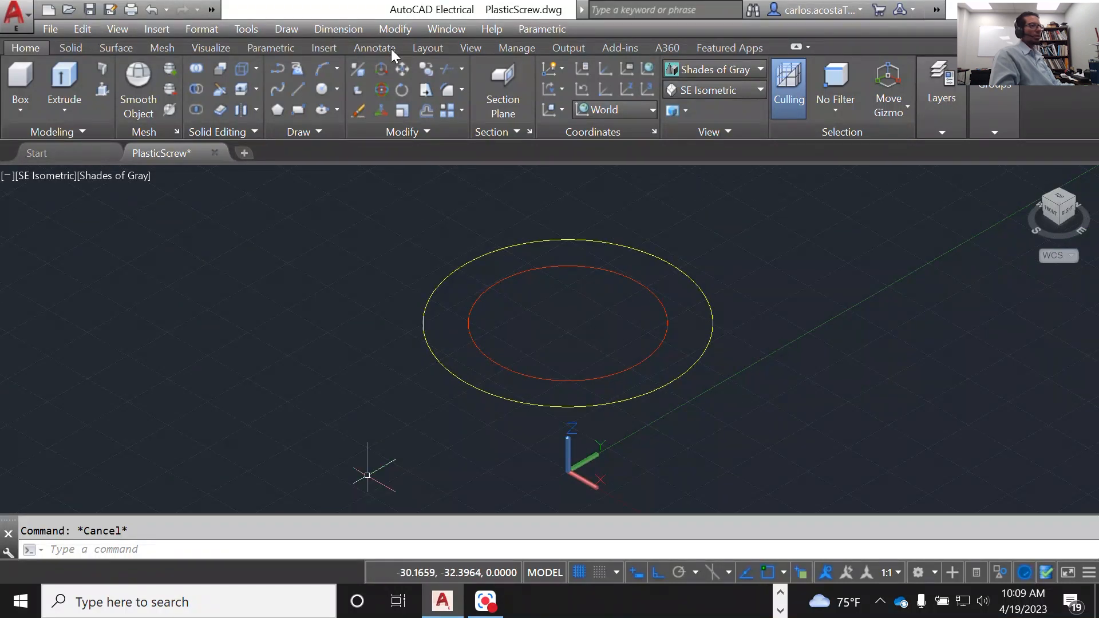
# Step: In Top view, draw a 6-sided polygon inscribed in the inner circle, centered on it, with a vertex at its negative X quadrant
pyautogui.write('pol')
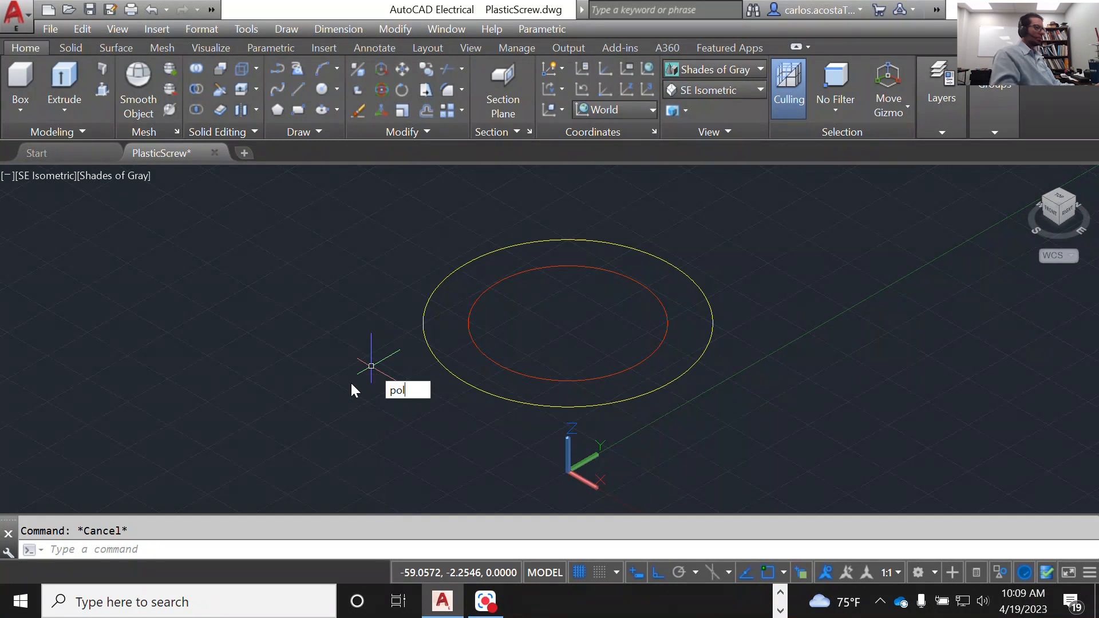
pyautogui.press('Return')
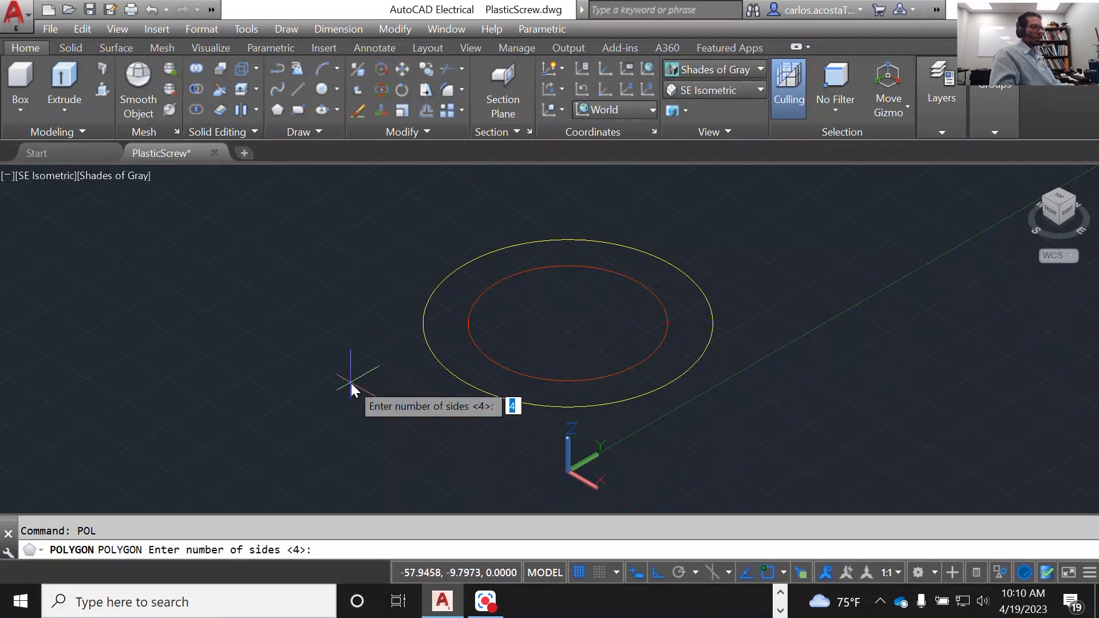
pyautogui.click(1059, 197)
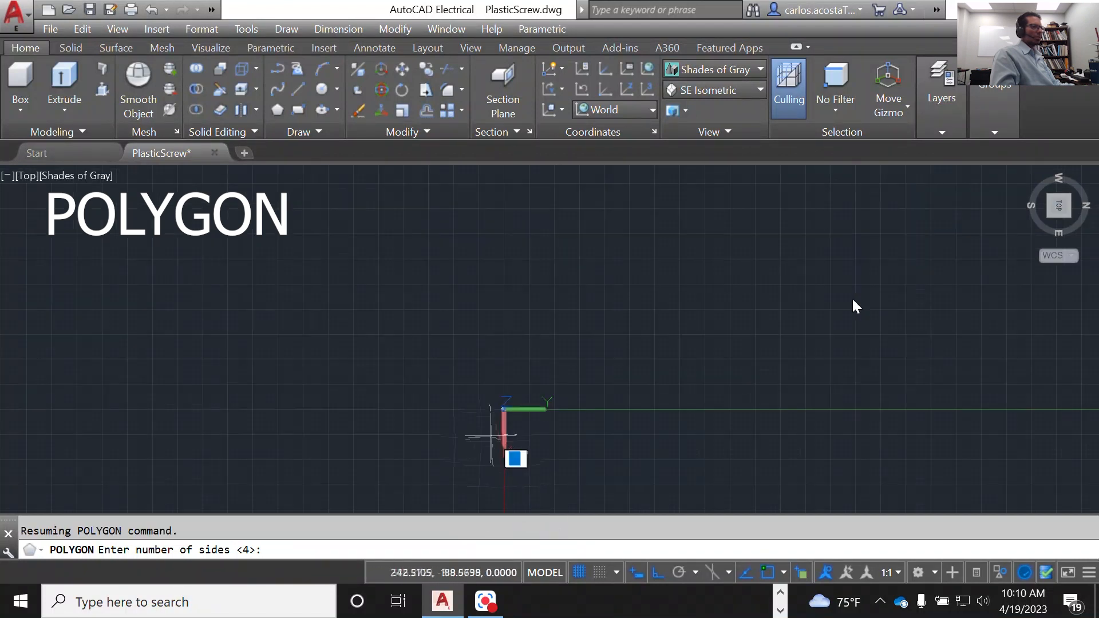
pyautogui.scroll(4, 651, 294)
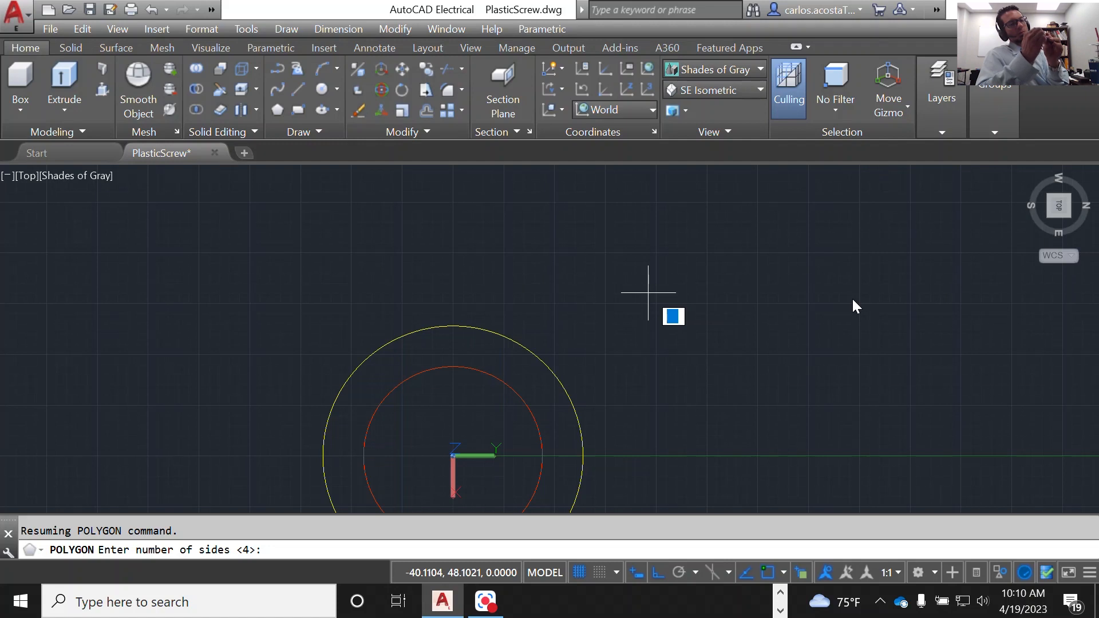
pyautogui.scroll(-2, 629, 298)
pyautogui.scroll(3, 482, 423)
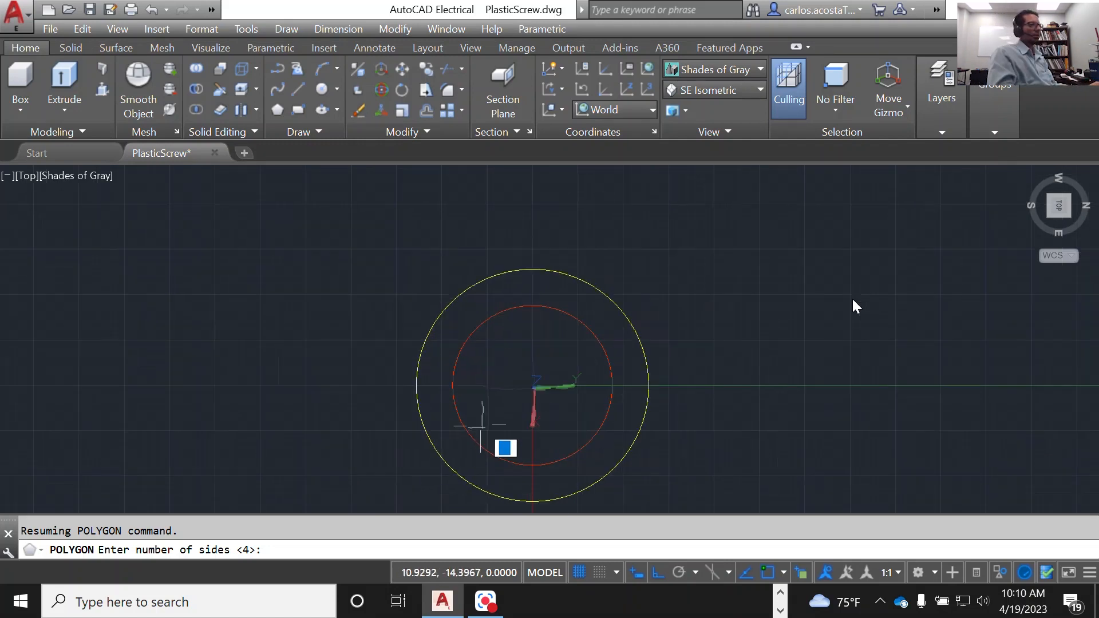
pyautogui.press('Return')
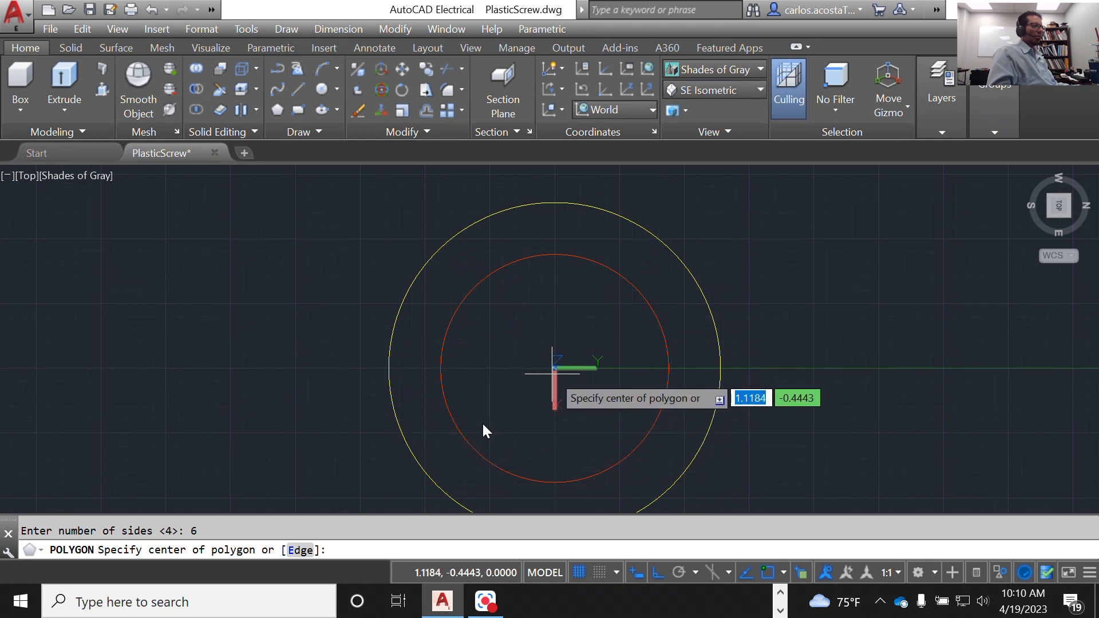
pyautogui.scroll(3, 554, 374)
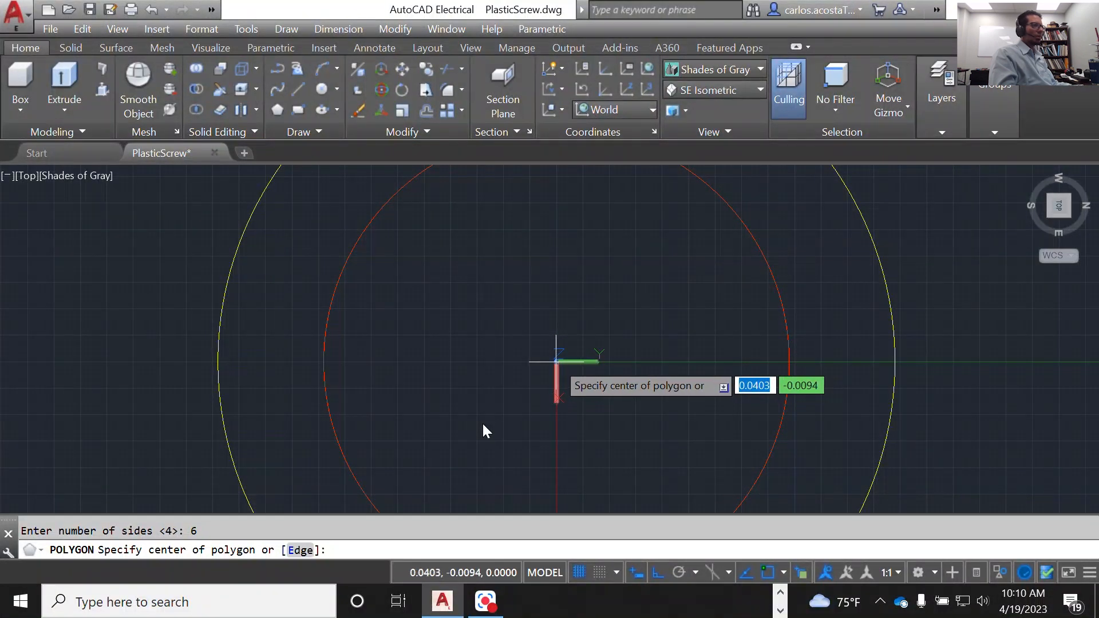
pyautogui.scroll(-3, 793, 364)
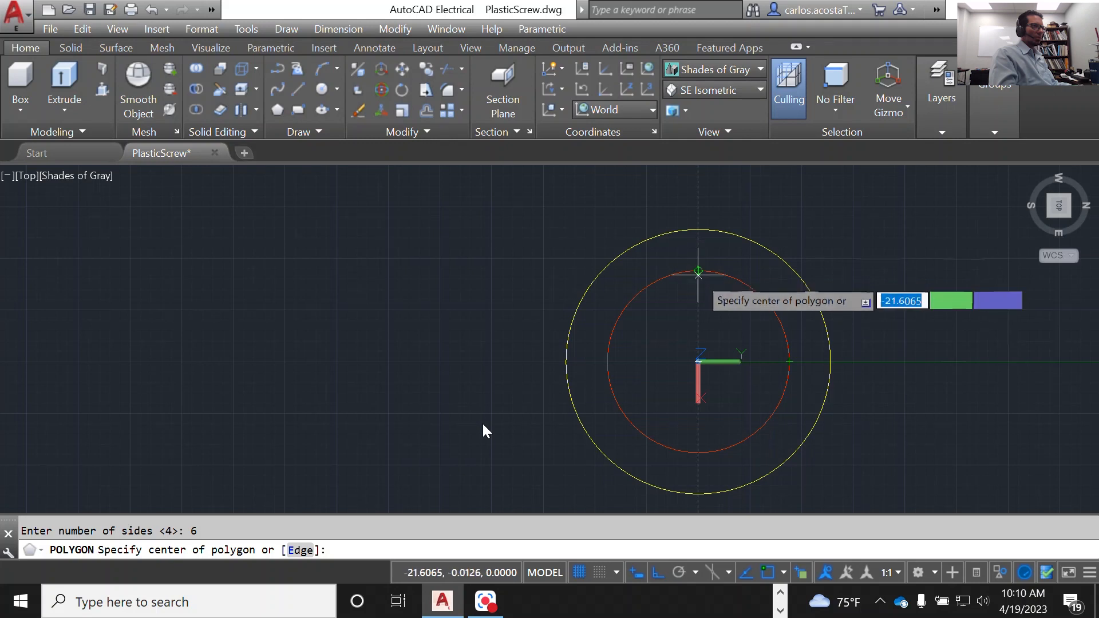
pyautogui.click(698, 362)
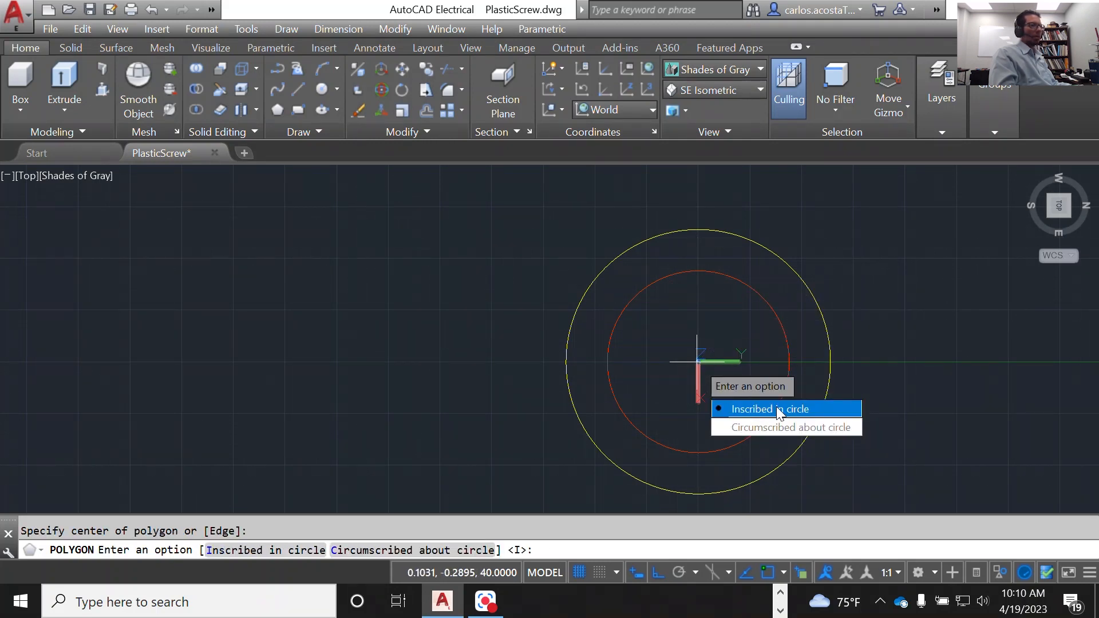
pyautogui.click(820, 411)
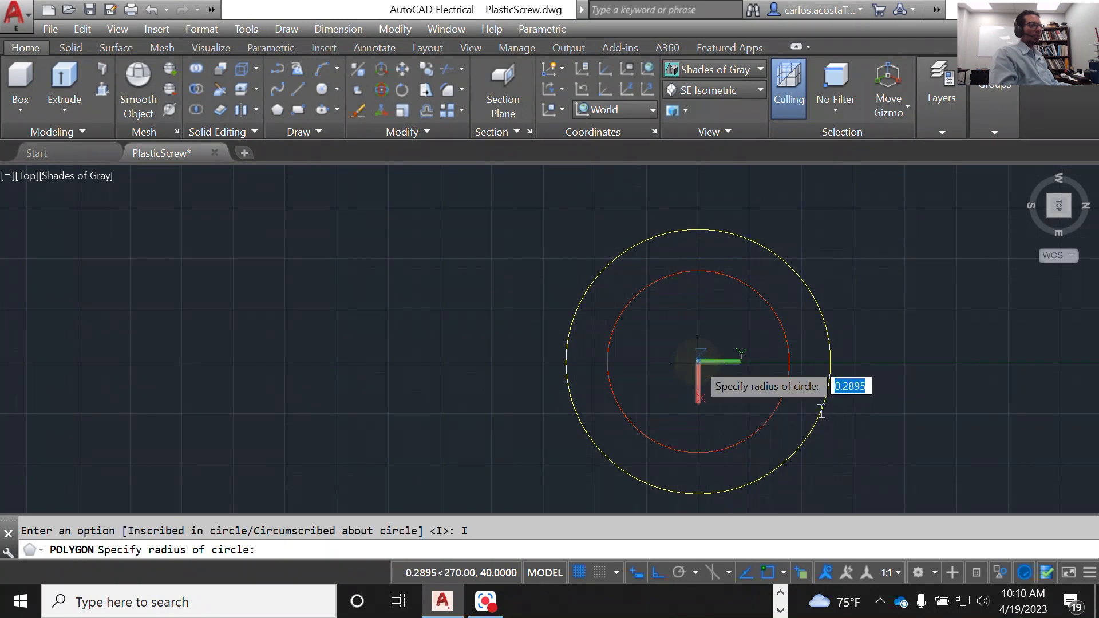
pyautogui.click(698, 271)
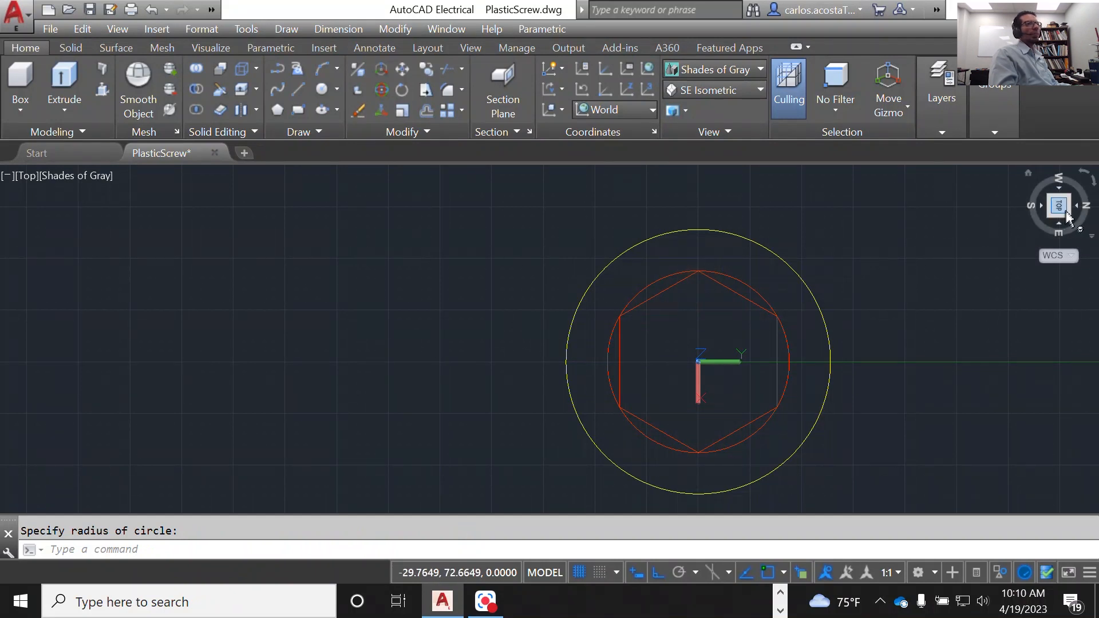
# Step: Set the view to SE Isometric and move the inner circle around the hexagon to the turned-off Constructioncrvs layer
pyautogui.click(720, 102)
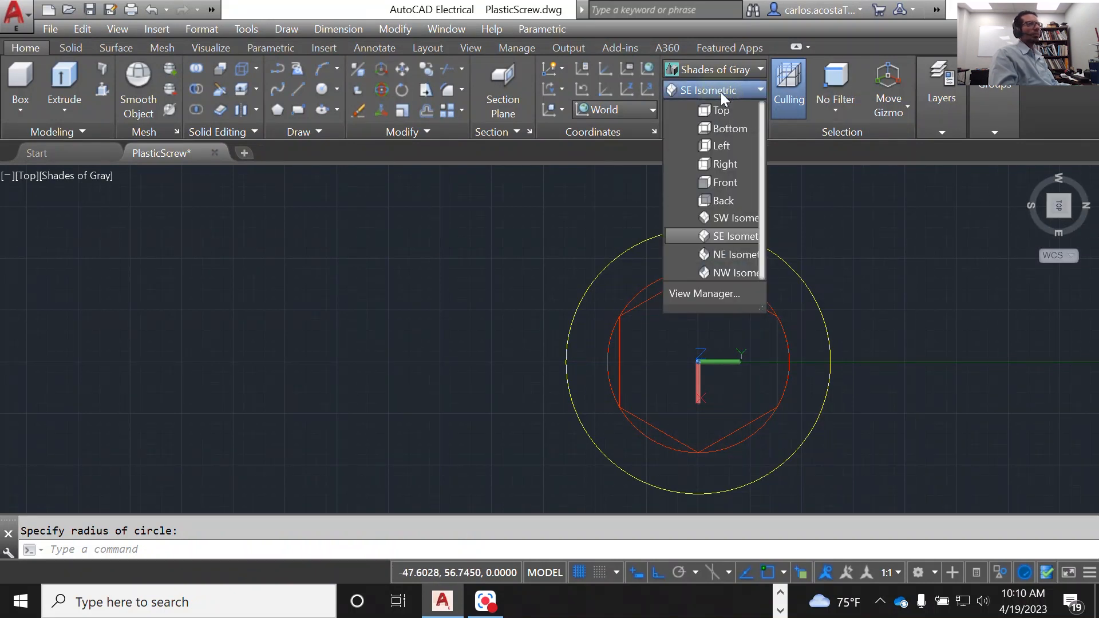
pyautogui.click(726, 234)
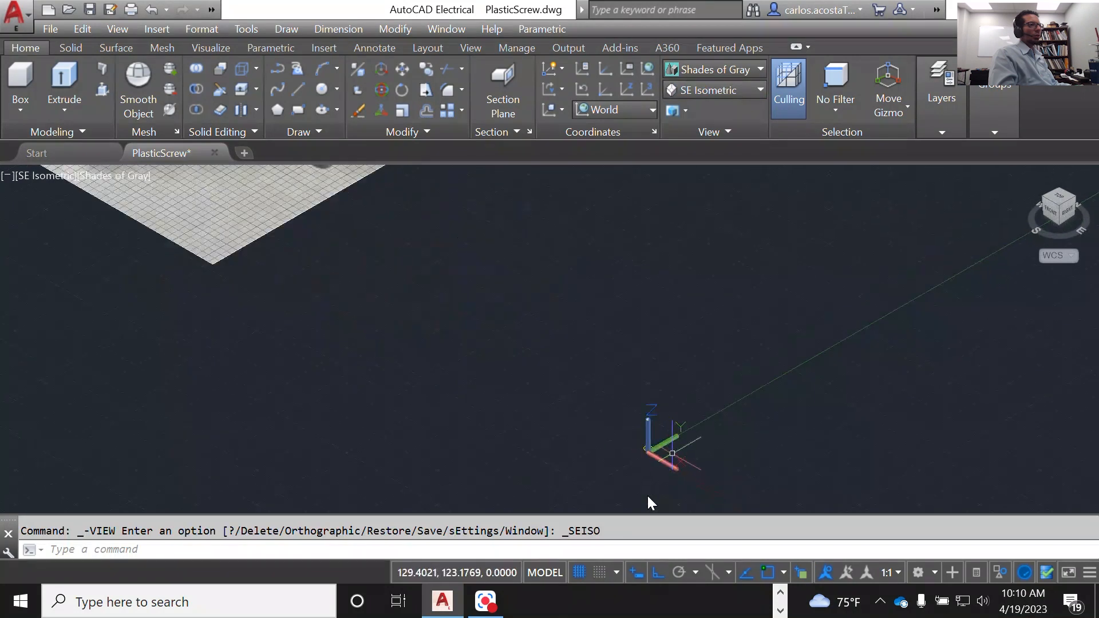
pyautogui.scroll(6, 571, 422)
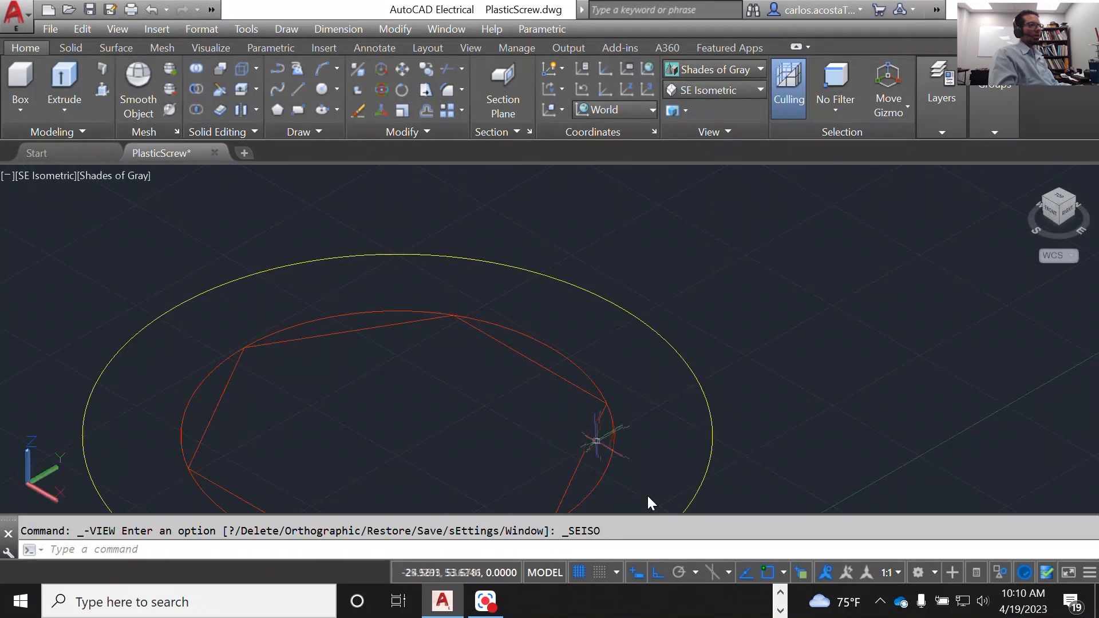
pyautogui.click(610, 452)
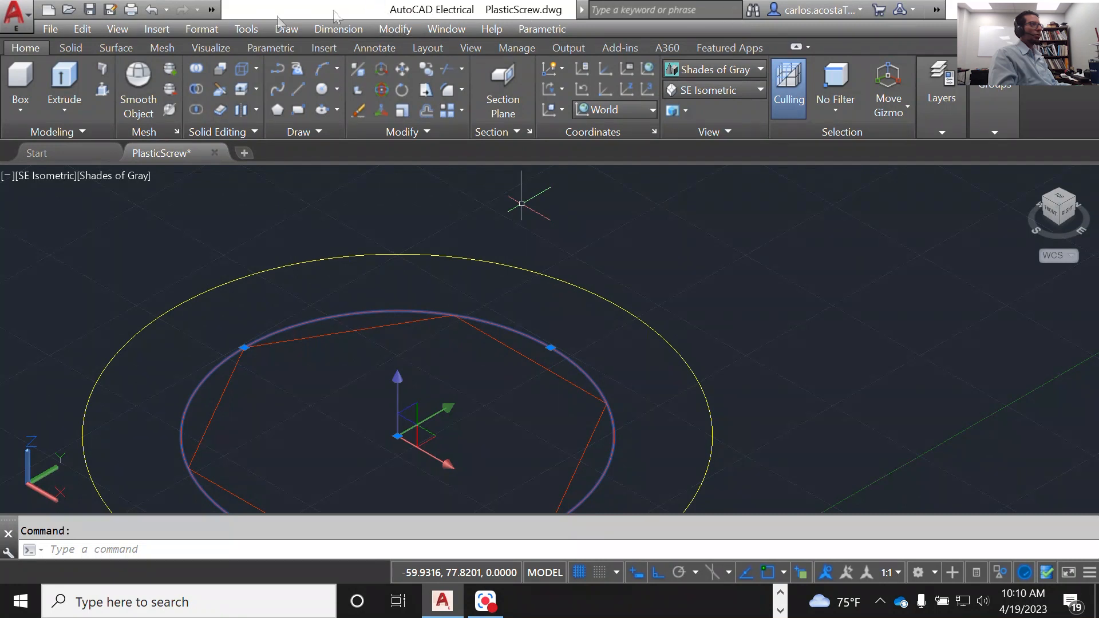
pyautogui.click(211, 9)
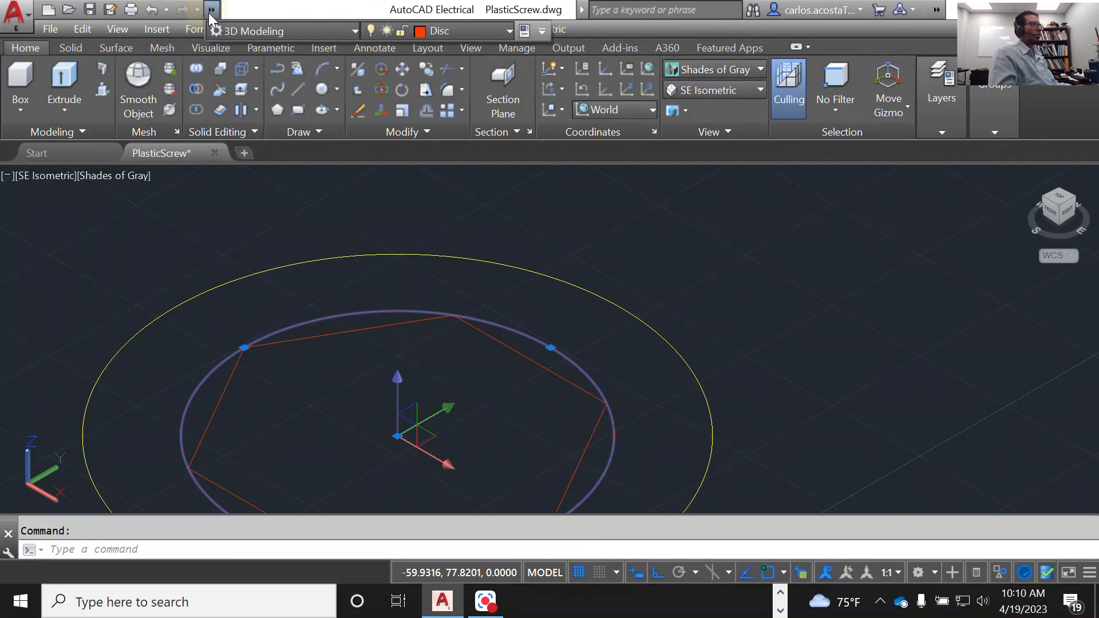
pyautogui.click(509, 30)
pyautogui.click(473, 73)
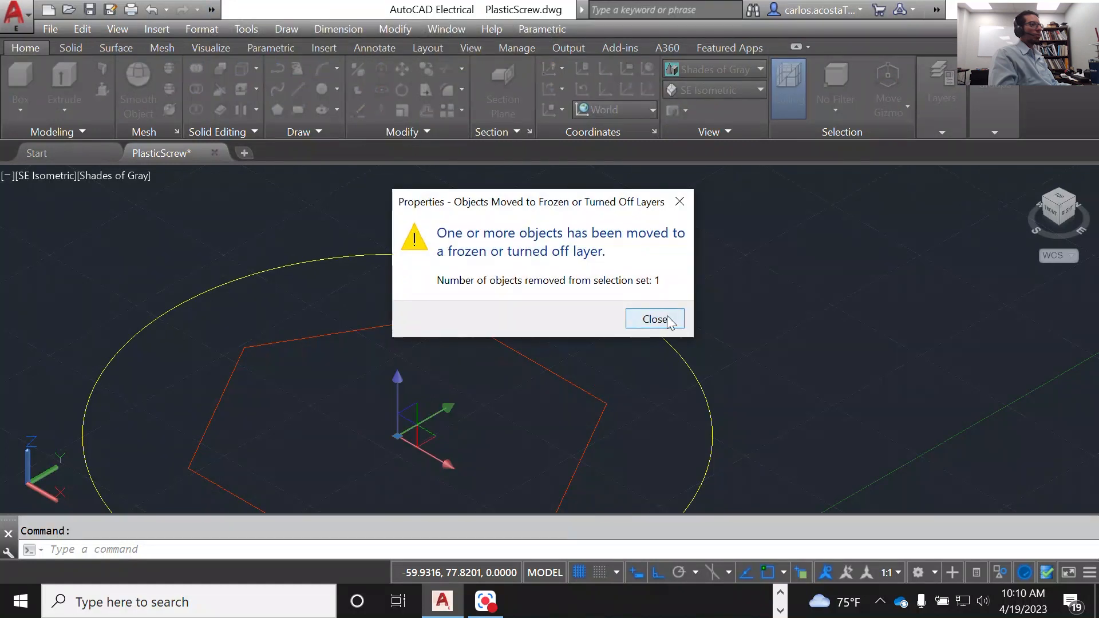
pyautogui.click(654, 319)
pyautogui.scroll(-4, 668, 316)
pyautogui.scroll(7, 667, 315)
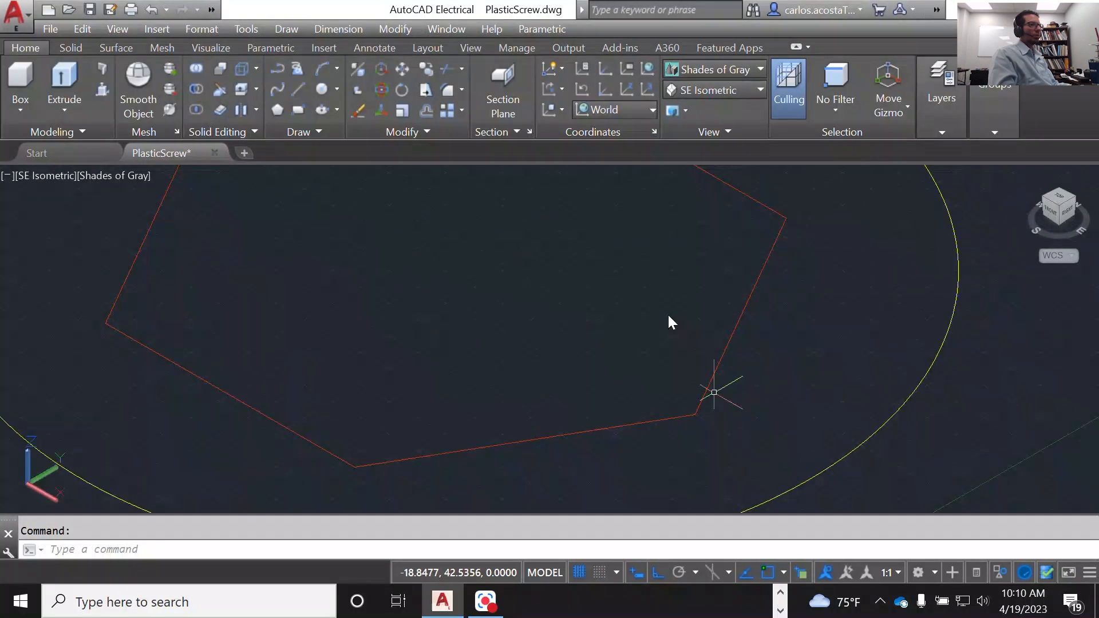
pyautogui.scroll(-4, 668, 315)
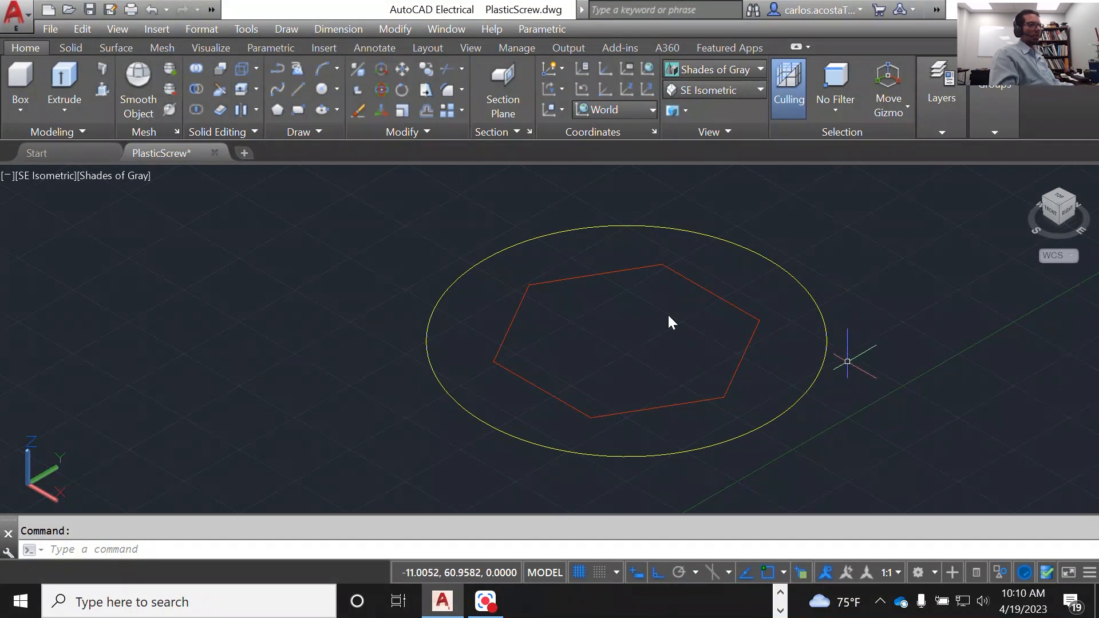
pyautogui.scroll(2, 809, 387)
pyautogui.scroll(-2, 748, 401)
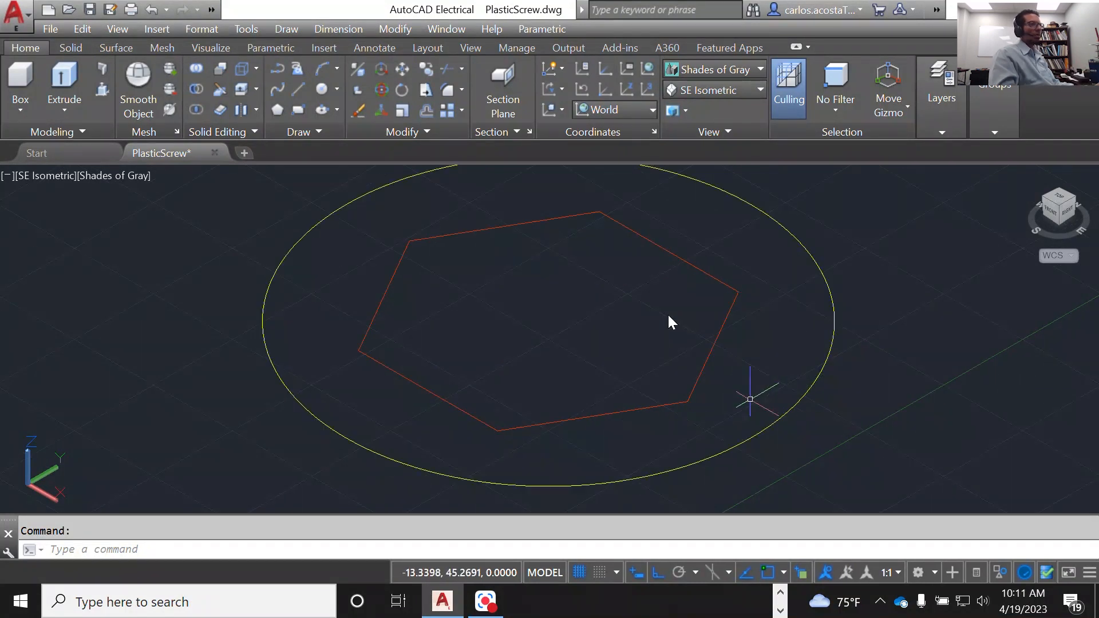
pyautogui.scroll(3, 604, 422)
pyautogui.scroll(-2, 622, 431)
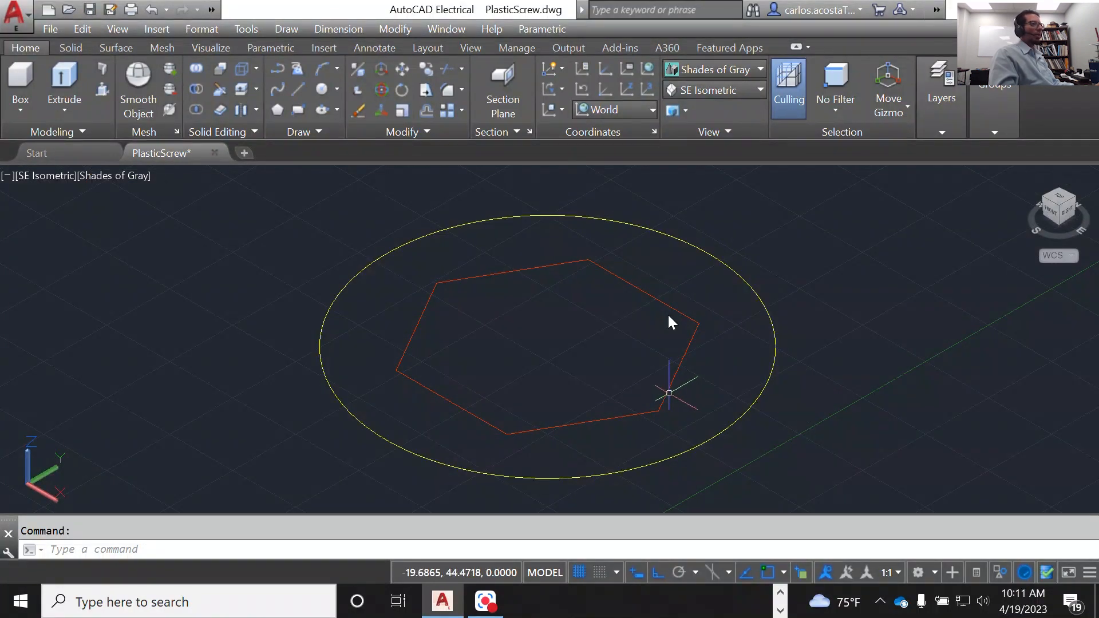
# Step: Extrude the hexagon upward to a height of 11 units with Presspull
pyautogui.click(666, 392)
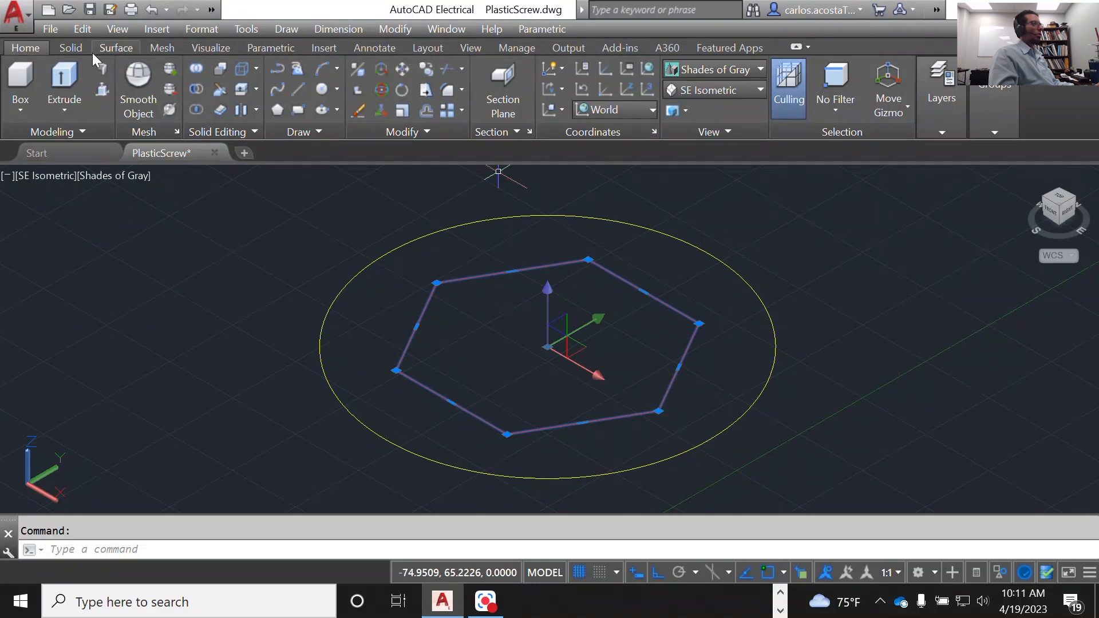
pyautogui.click(70, 47)
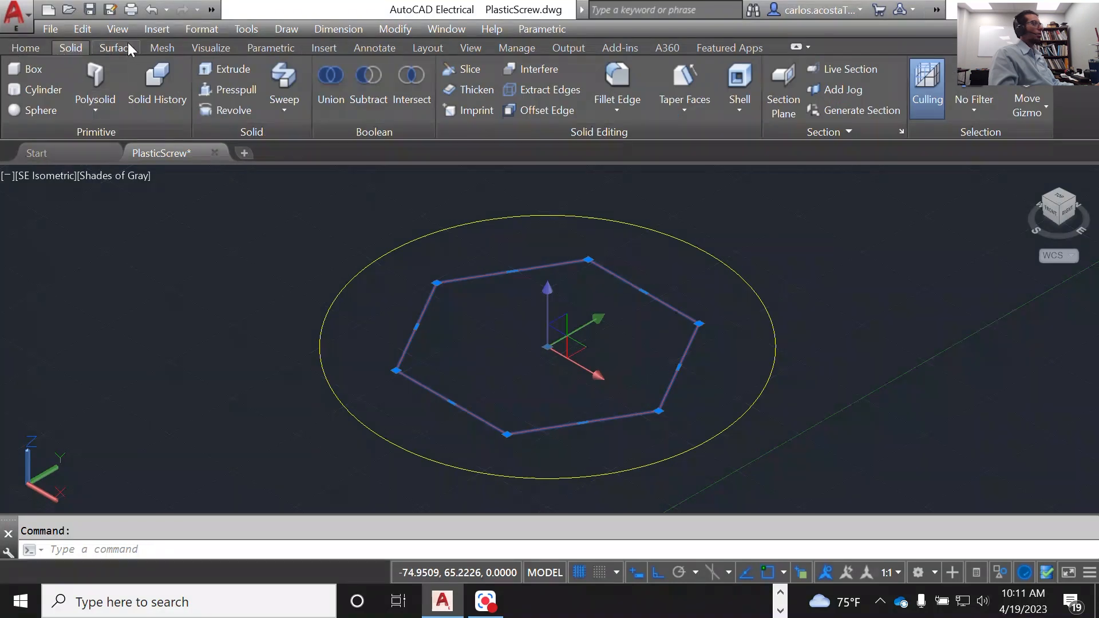
pyautogui.click(35, 44)
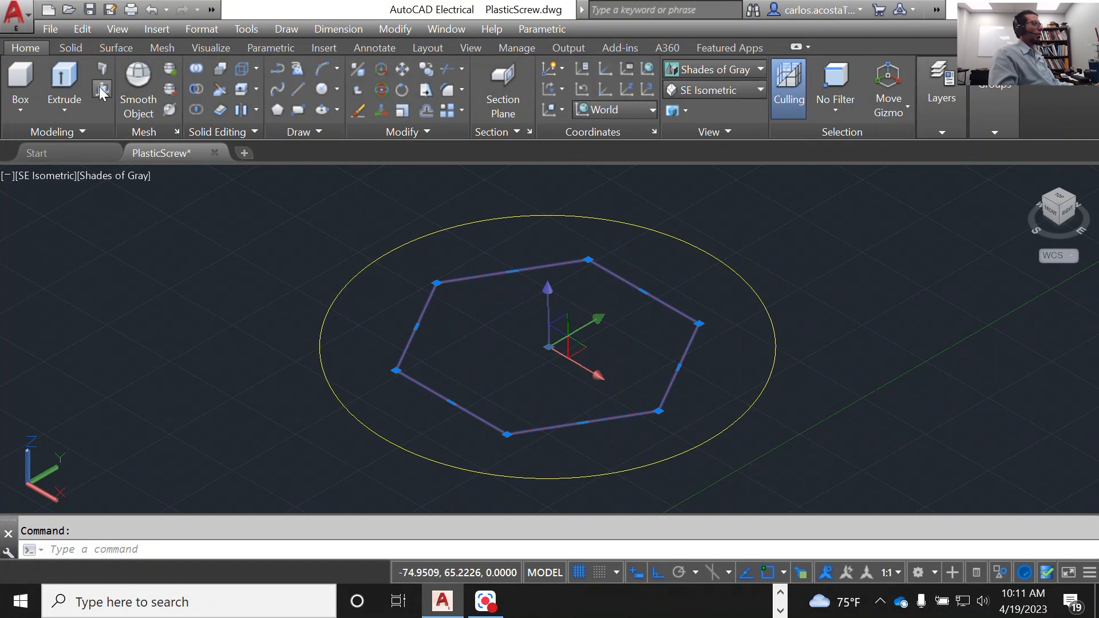
pyautogui.click(101, 89)
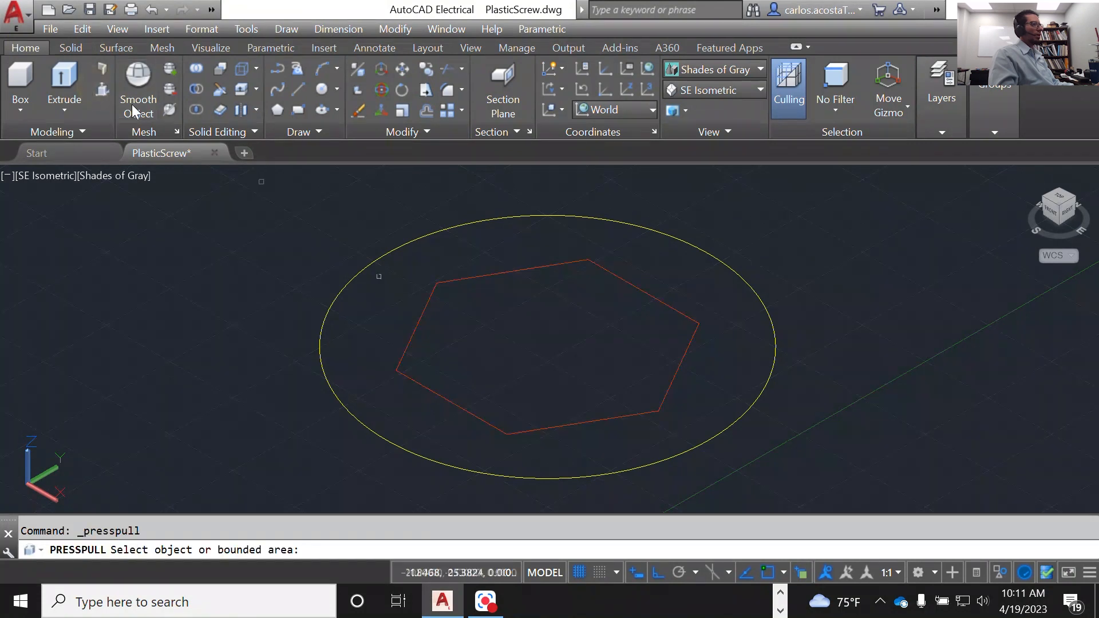
pyautogui.click(631, 355)
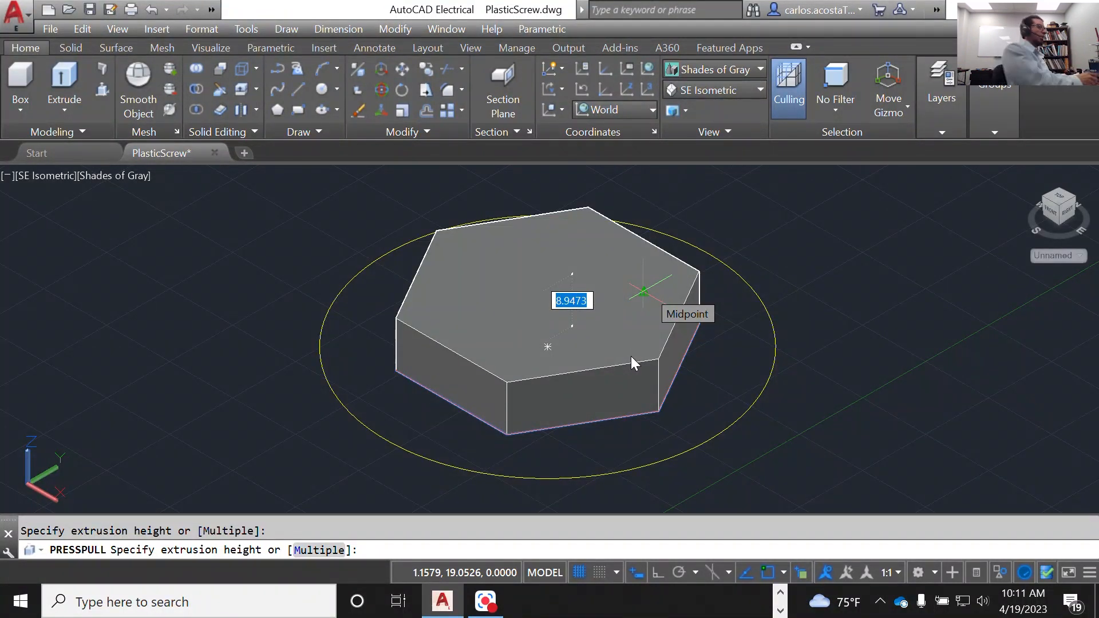
pyautogui.write('10')
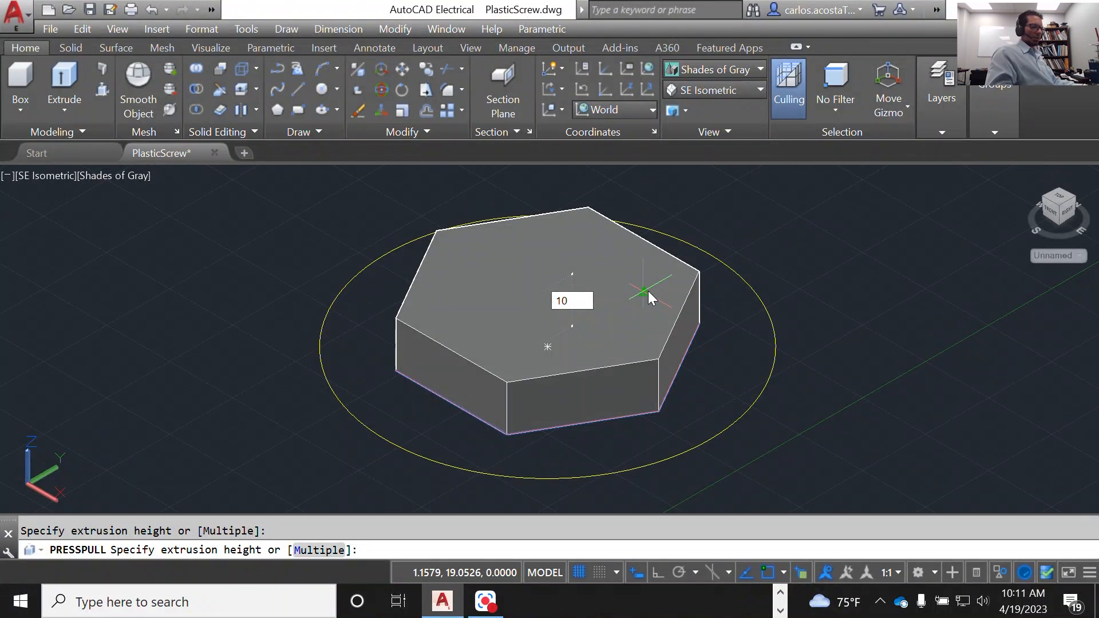
pyautogui.write('.')
pyautogui.press('BackSpace')
pyautogui.press('BackSpace')
pyautogui.press('BackSpace')
pyautogui.press('BackSpace')
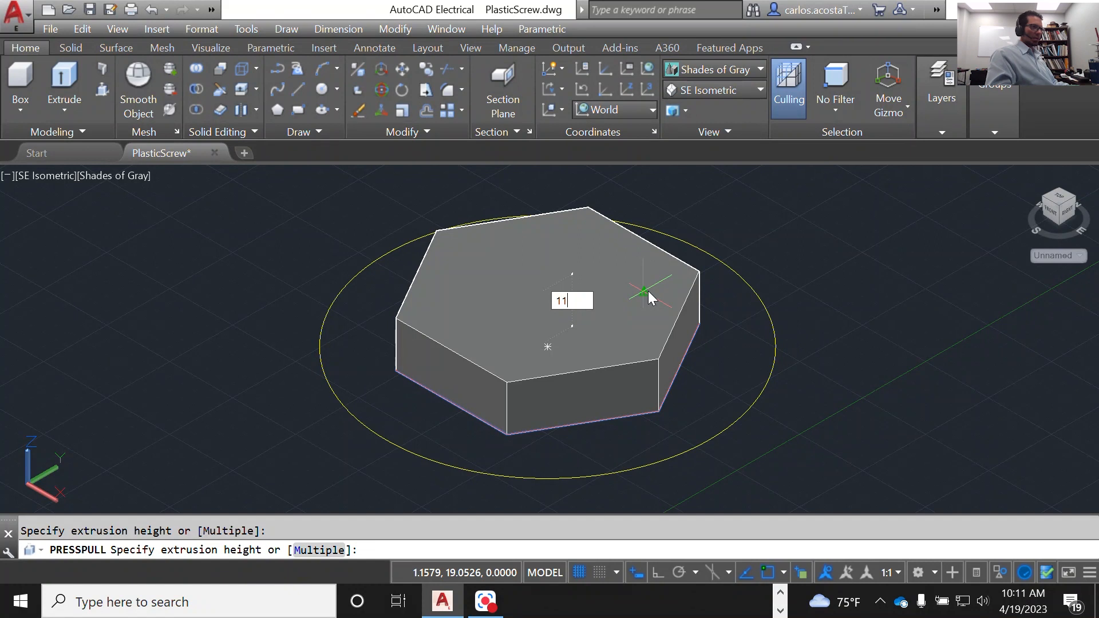
pyautogui.press('Return')
pyautogui.press('Return')
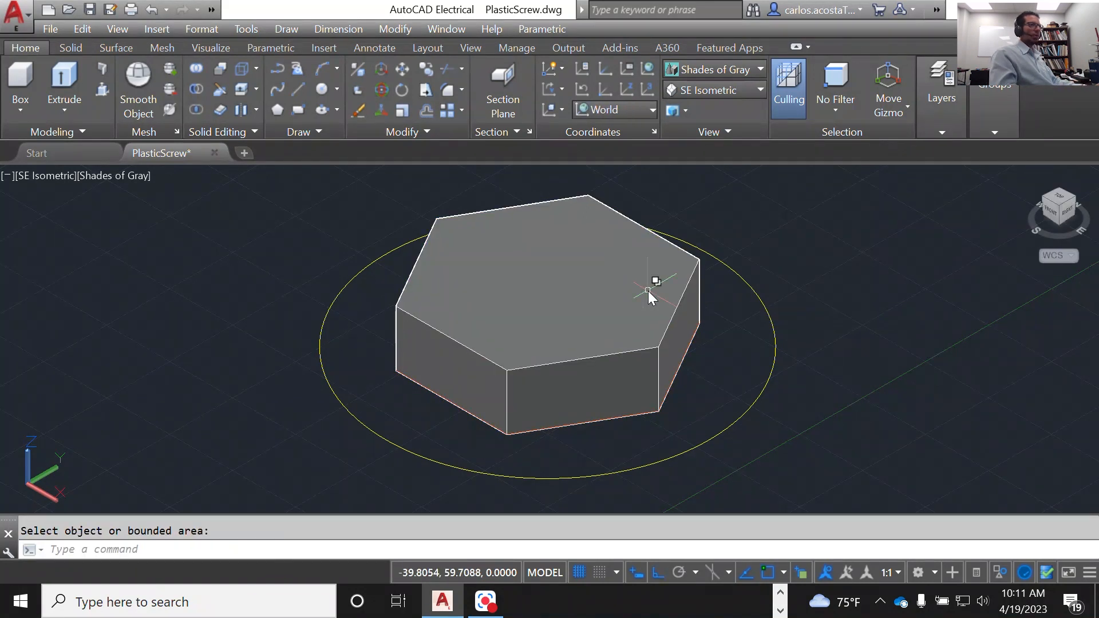
# Step: End the object isolation to redisplay the disc and threaded cylinder, and inspect the hexagonal head's height on them
pyautogui.scroll(-2, 648, 291)
pyautogui.click(786, 429)
pyautogui.click(464, 241)
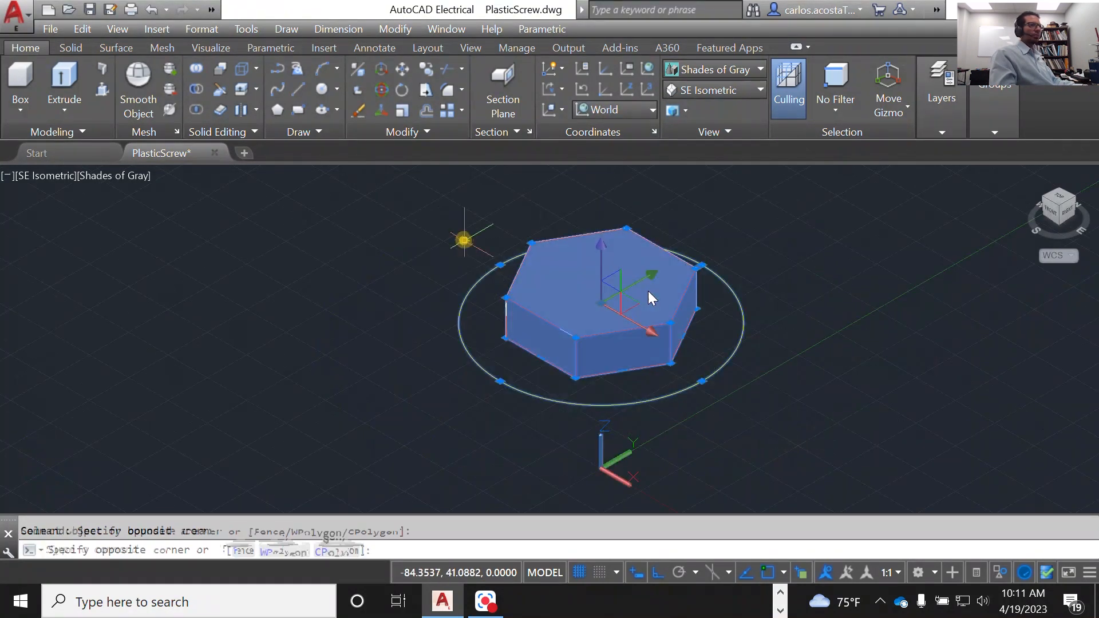
pyautogui.rightClick(436, 232)
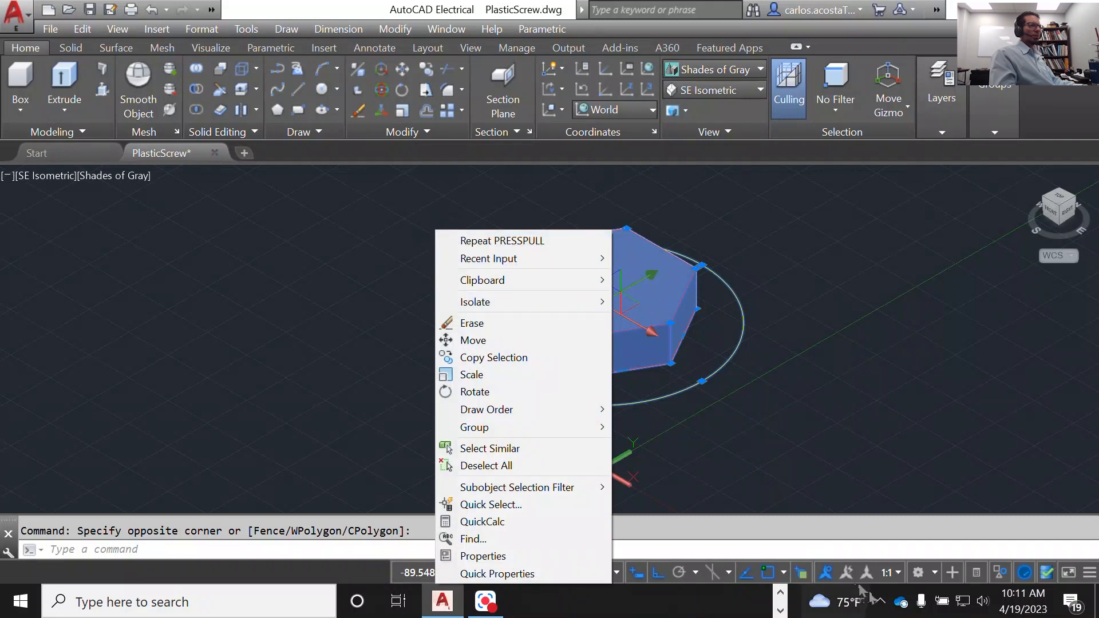
pyautogui.click(1002, 576)
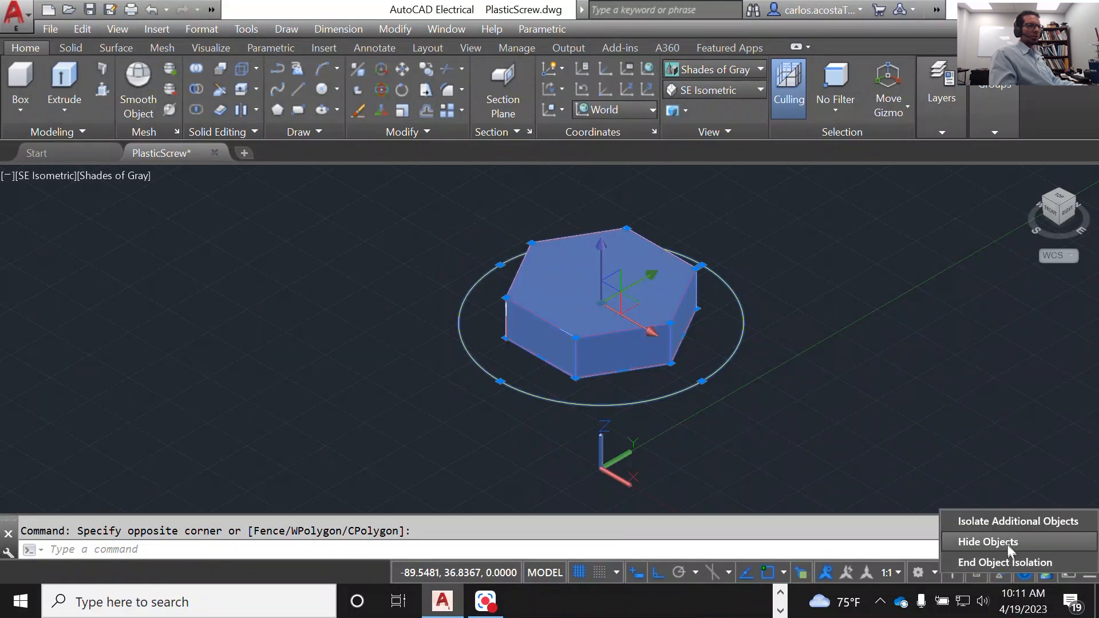
pyautogui.click(1016, 564)
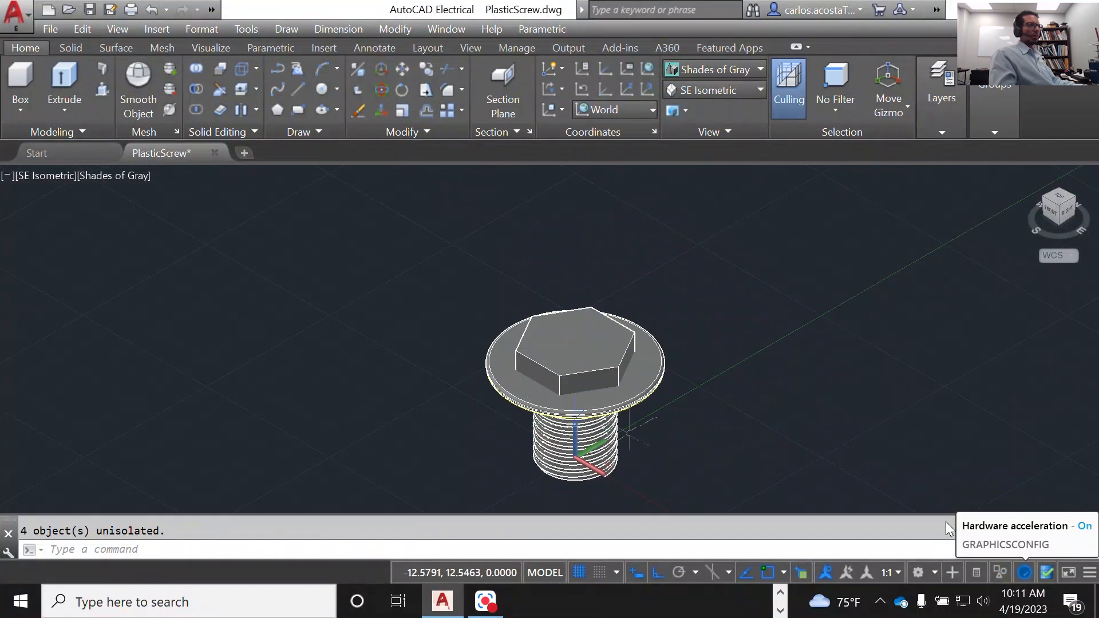
pyautogui.scroll(5, 739, 430)
pyautogui.scroll(-4, 739, 429)
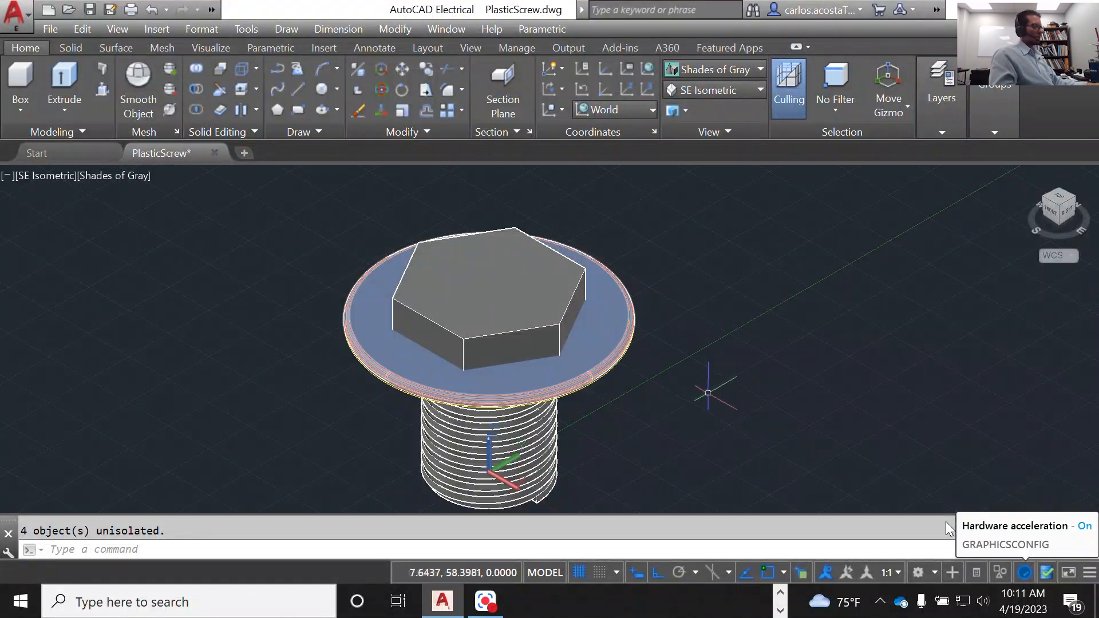
pyautogui.press('Escape')
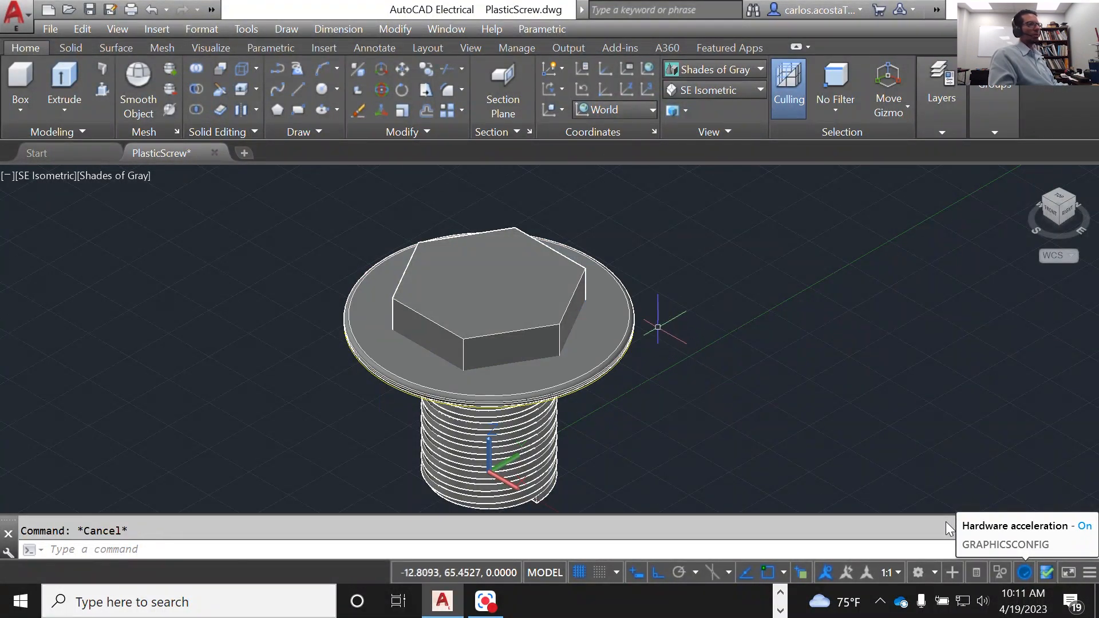
# Step: Undo the end of the object isolation and the 11-unit hexagon extrusion
pyautogui.hotkey('ctrl', 'z')
pyautogui.hotkey('ctrl', 'z')
pyautogui.hotkey('ctrl', 'z')
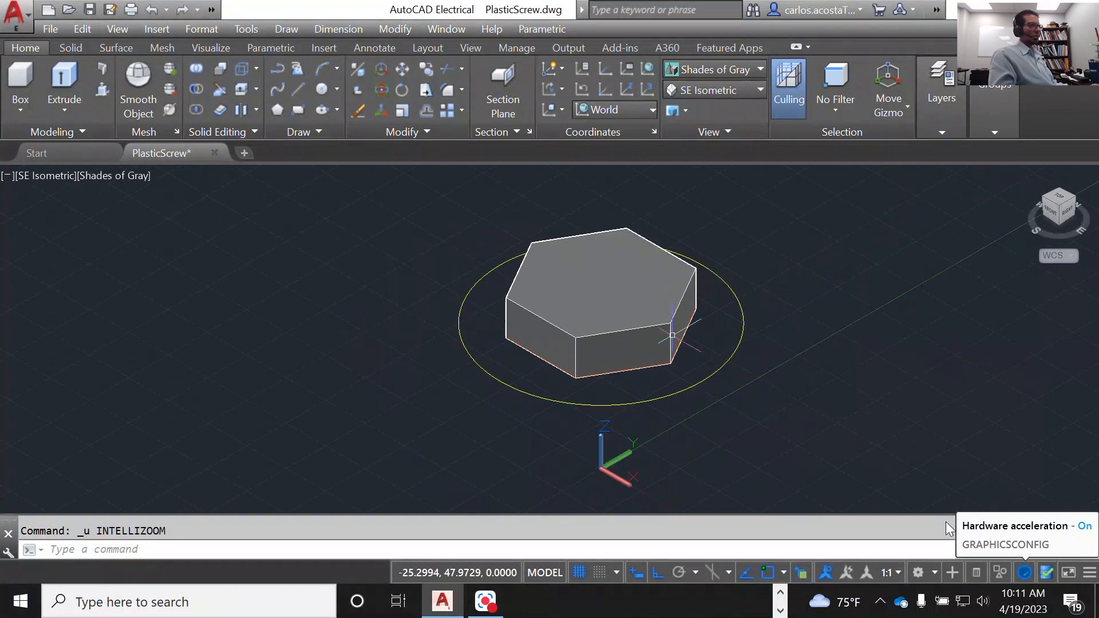
pyautogui.hotkey('ctrl', 'z')
# Step: Extrude the hexagon upward with Presspull to a height greater than 11 units and finish the command
pyautogui.click(102, 90)
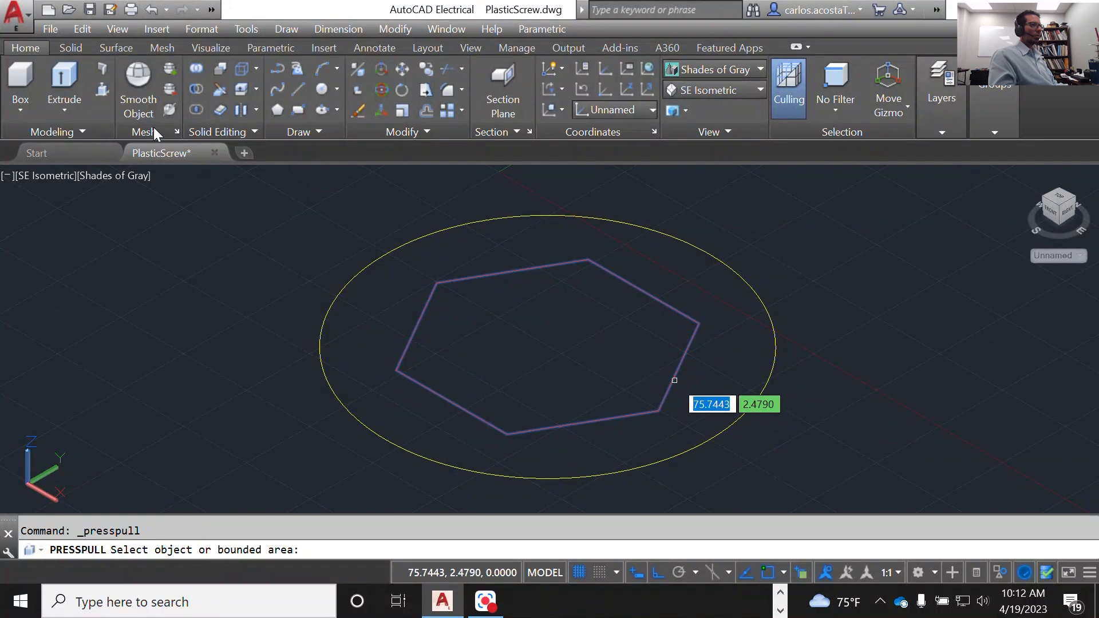
pyautogui.click(671, 385)
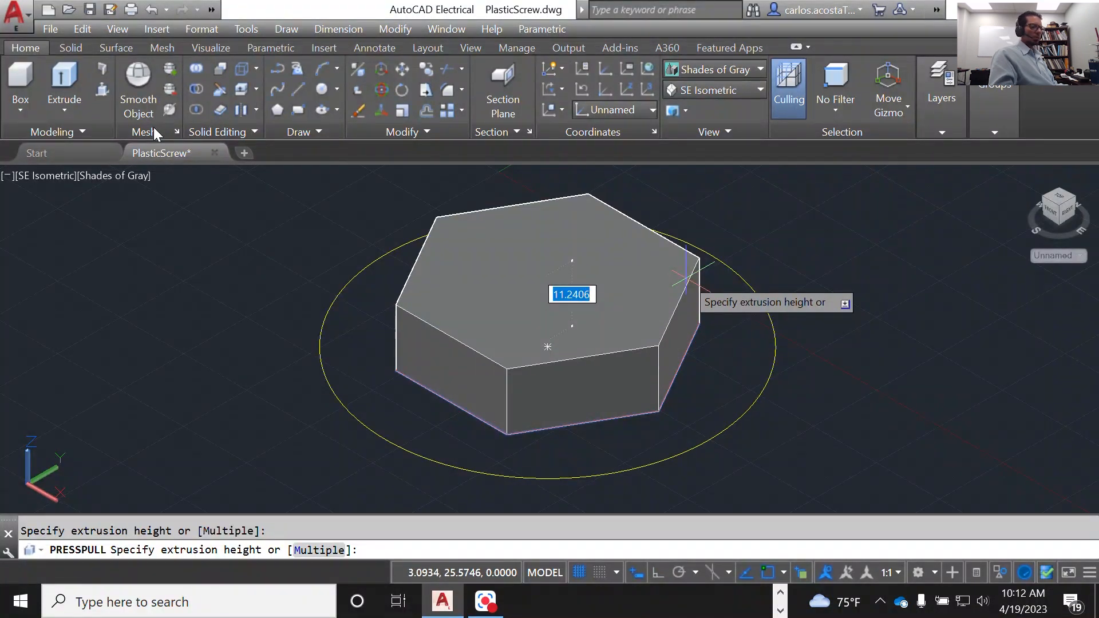
pyautogui.write('13')
pyautogui.press('Return')
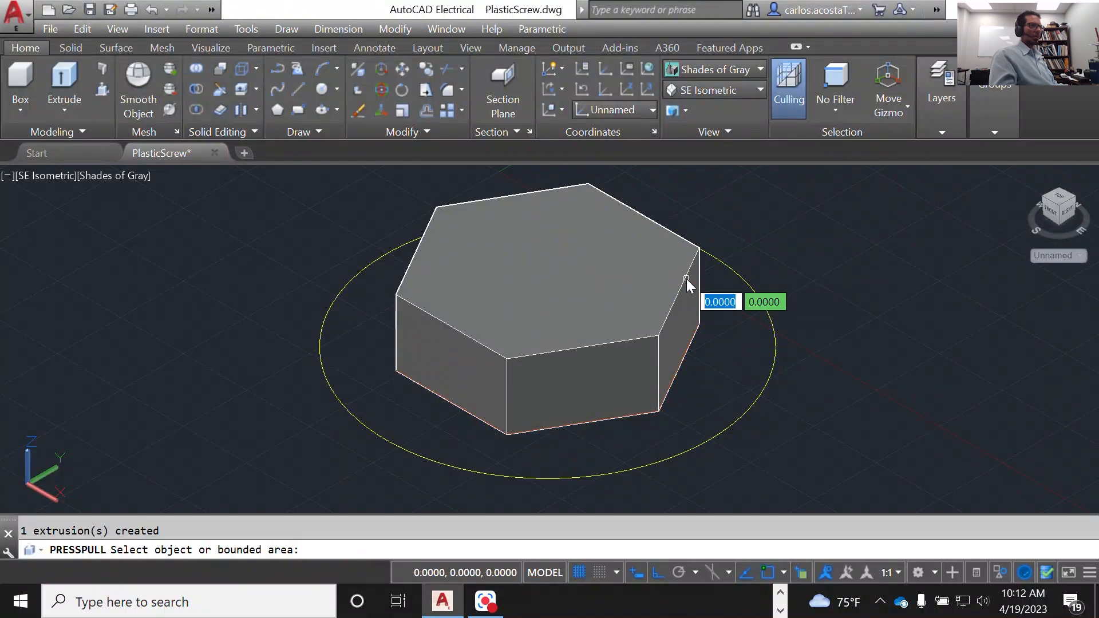
pyautogui.rightClick(312, 251)
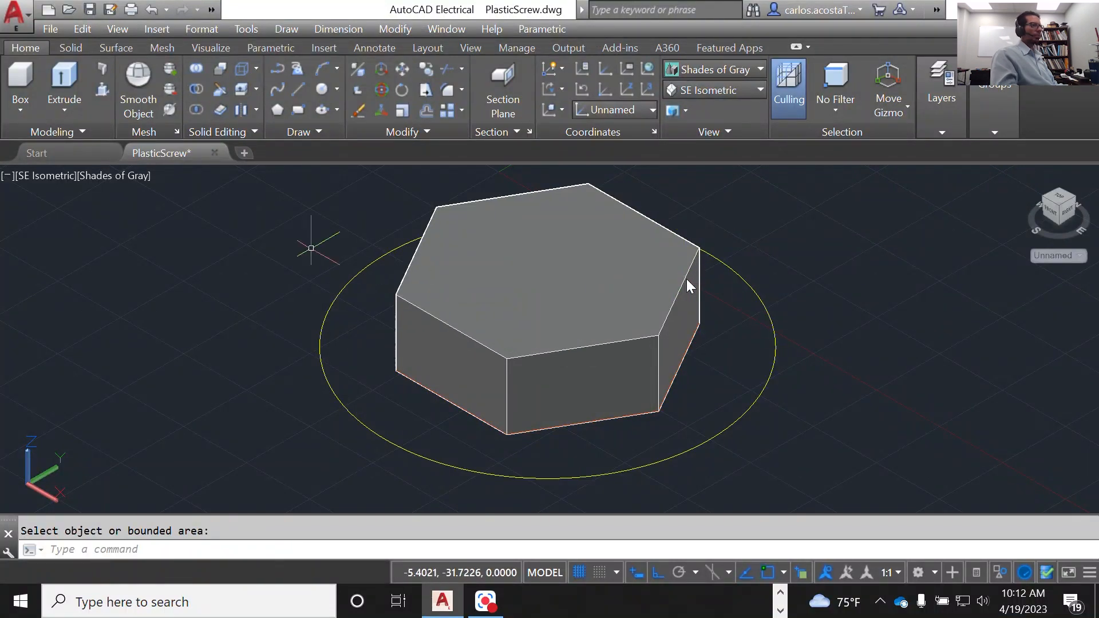
# Step: End the object isolation to redisplay the disc and threaded cylinder together with the extruded hexagon
pyautogui.rightClick(312, 250)
pyautogui.moveTo(400, 322)
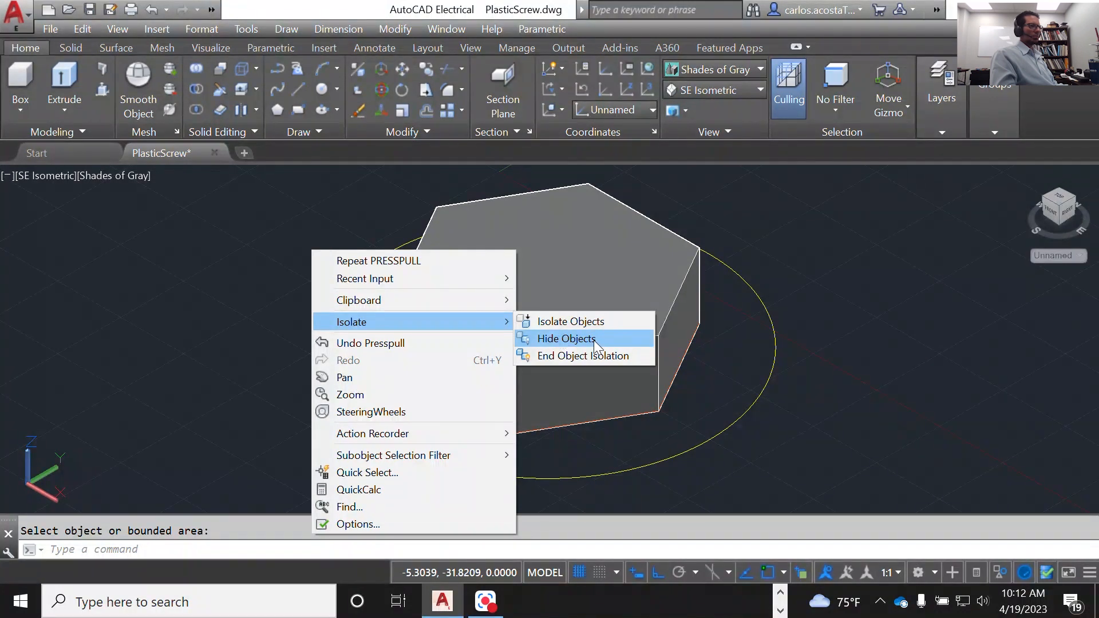
pyautogui.click(1004, 573)
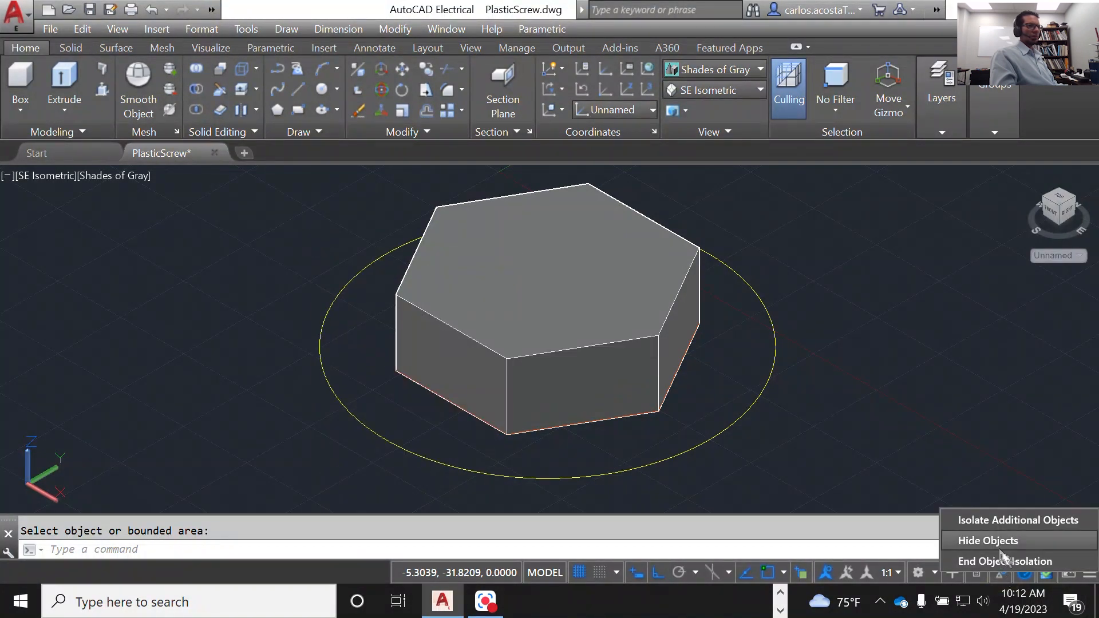
pyautogui.click(1003, 561)
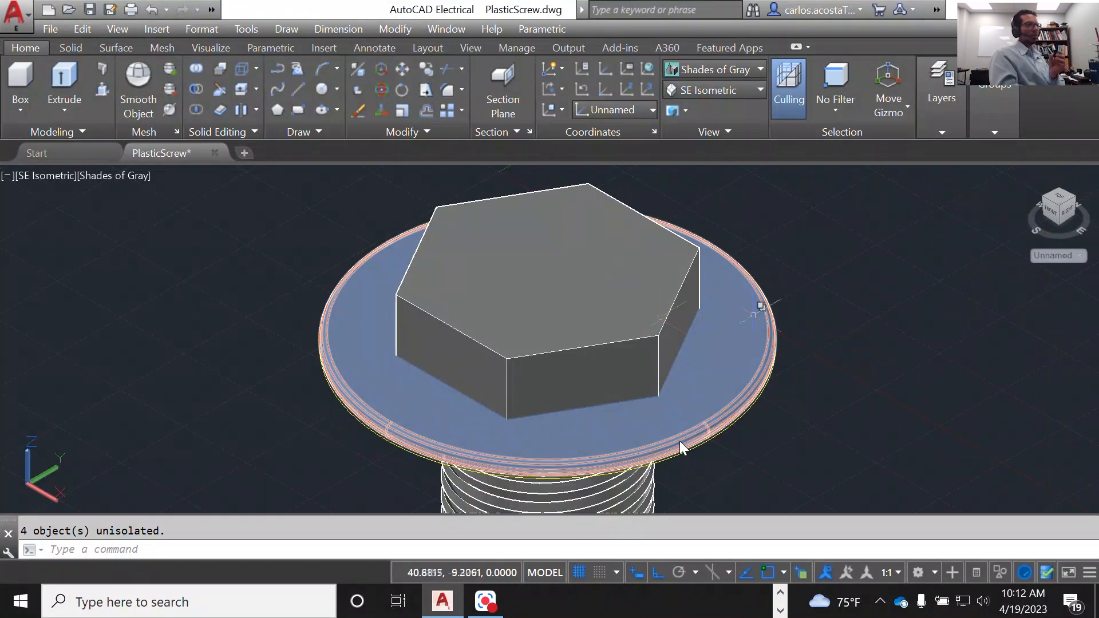
# Step: Inspect the complete screw with its hexagonal head and save the PlasticScrew drawing
pyautogui.scroll(-3, 874, 355)
pyautogui.scroll(3, 422, 327)
pyautogui.scroll(-3, 458, 320)
pyautogui.scroll(3, 500, 318)
pyautogui.hotkey('ctrl', 's')
pyautogui.scroll(-3, 654, 355)
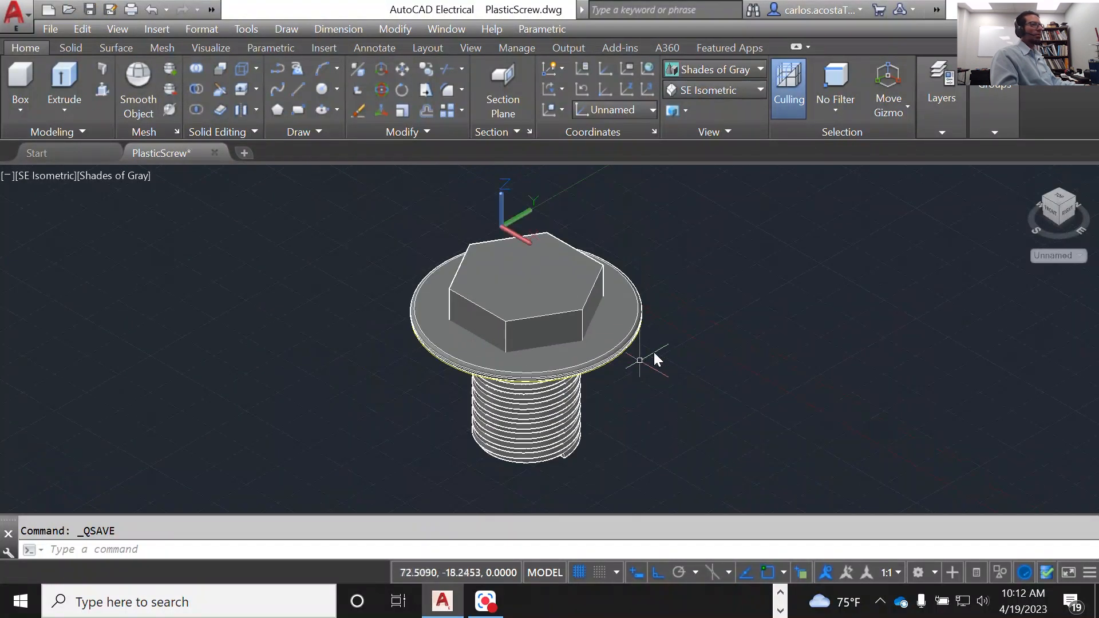
pyautogui.scroll(3, 654, 355)
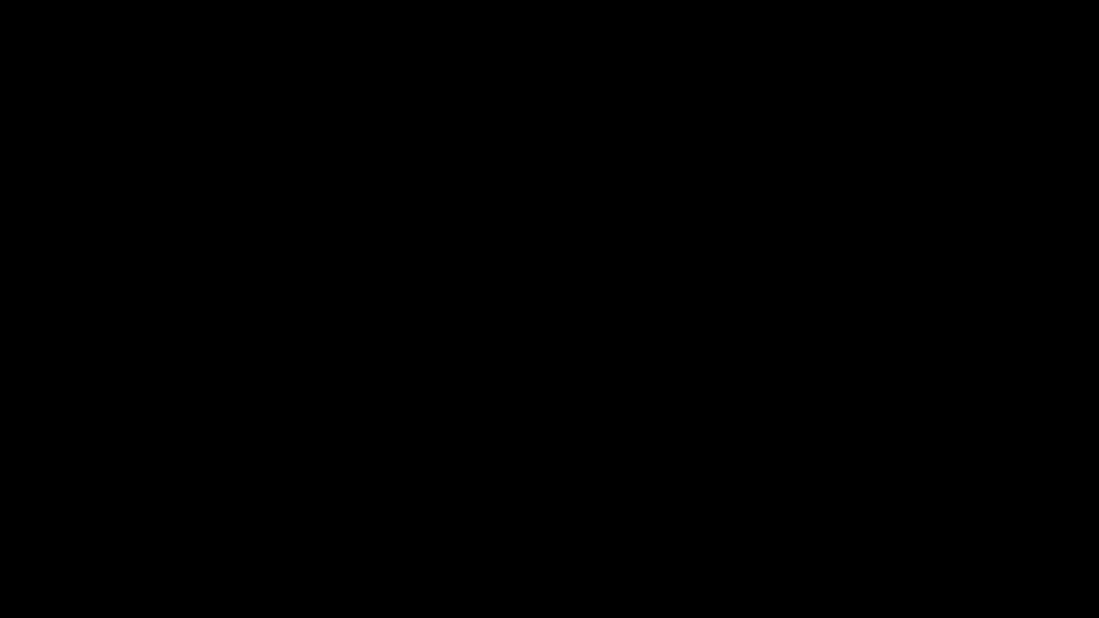